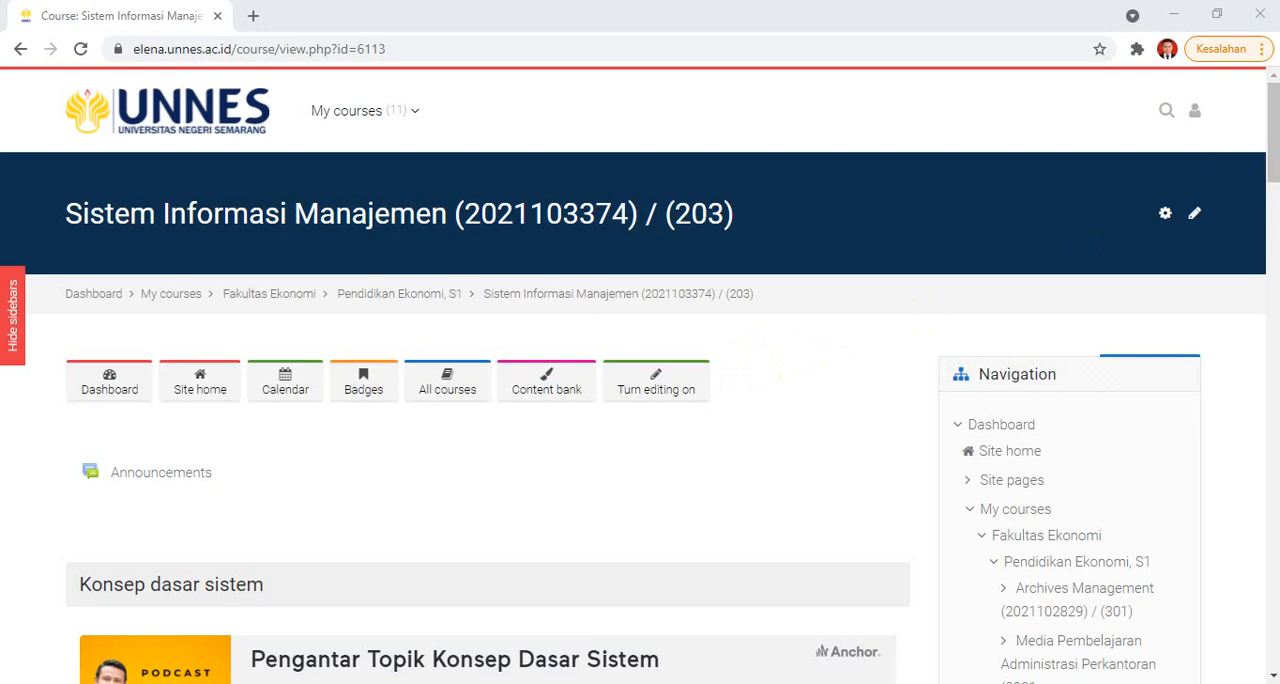
Step: Open the Diskusi Penyelesaian Tugas Kelompok forum in the Model sistem section and view its discussion list
mouse_move(1273, 137)
left_mouse_down()
mouse_move(1270, 237)
mouse_move(1276, 125)
mouse_move(1270, 150)
mouse_move(1272, 137)
left_mouse_up()
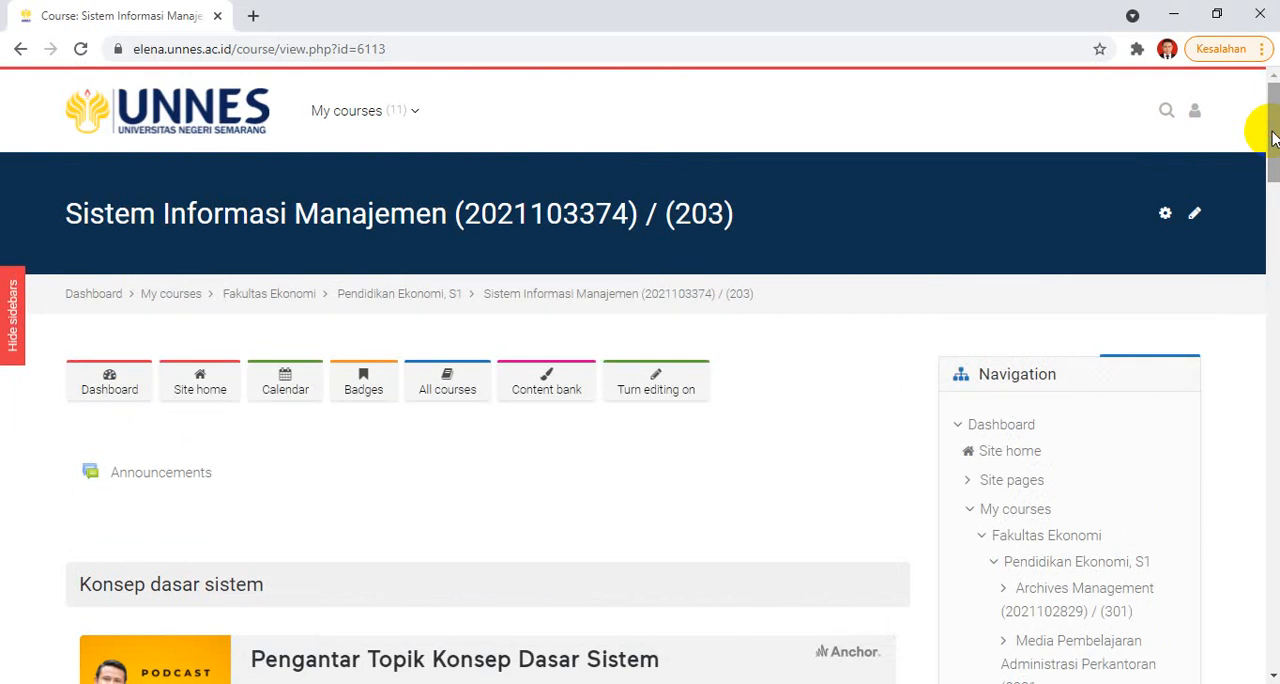
left_click_drag(1272, 134, 1270, 260)
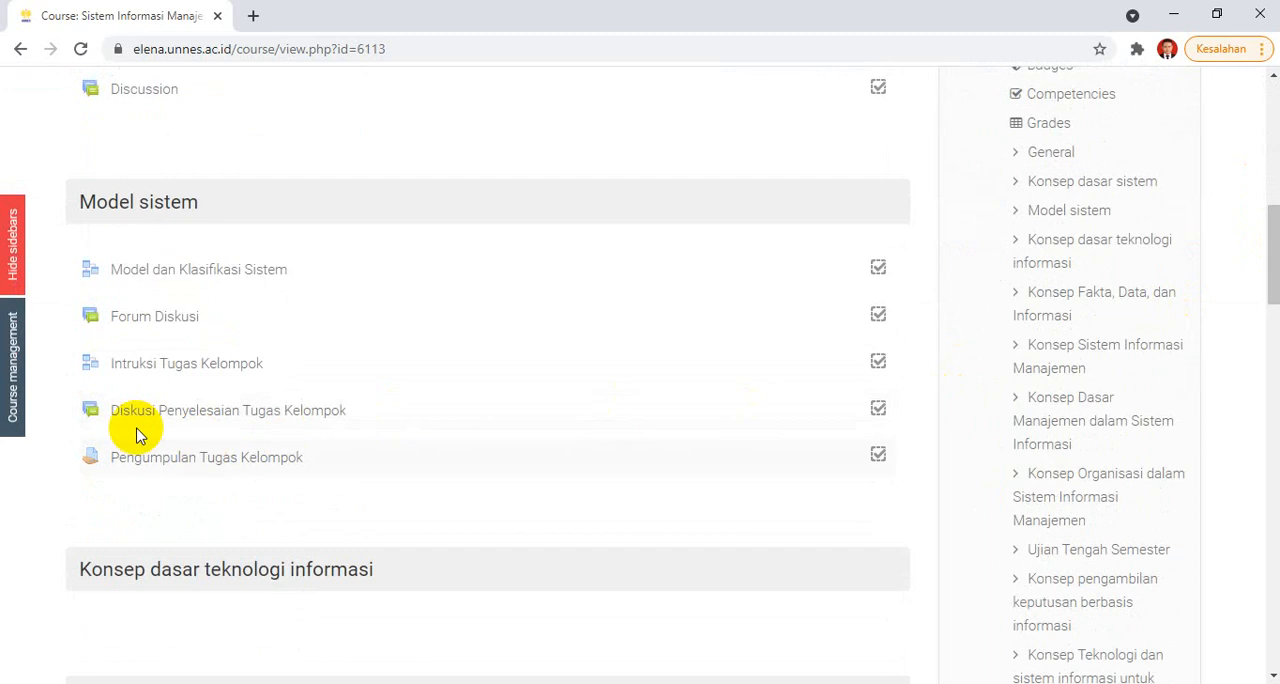
left_click(163, 414)
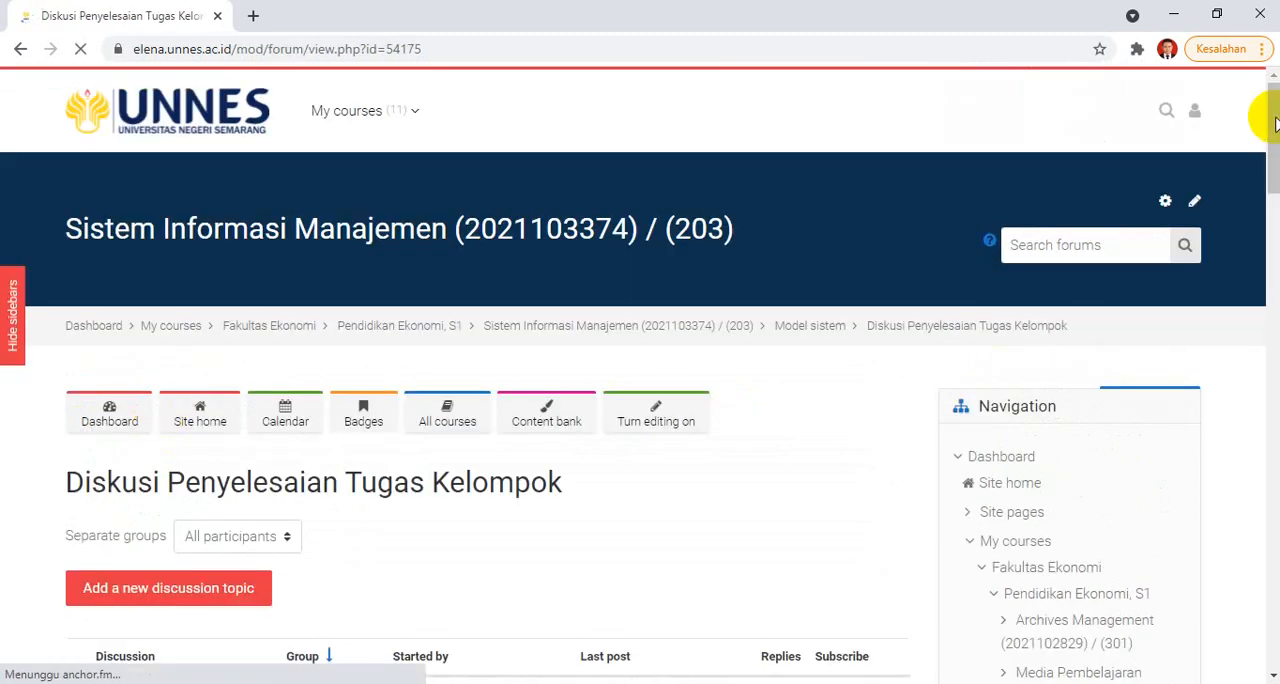
left_click_drag(1268, 112, 1268, 170)
scroll(1250, 171, "down", 1)
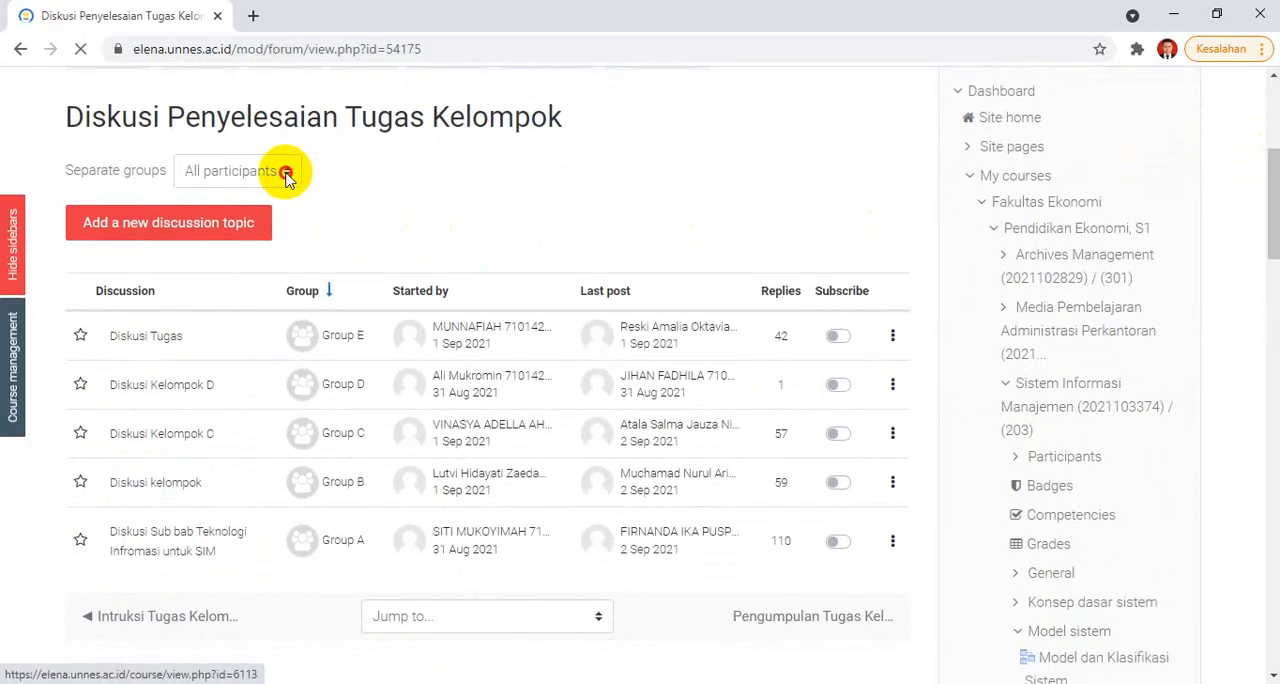
Step: Filter the forum's discussions by separate group, choosing Group A first and Group B second
left_click(286, 172)
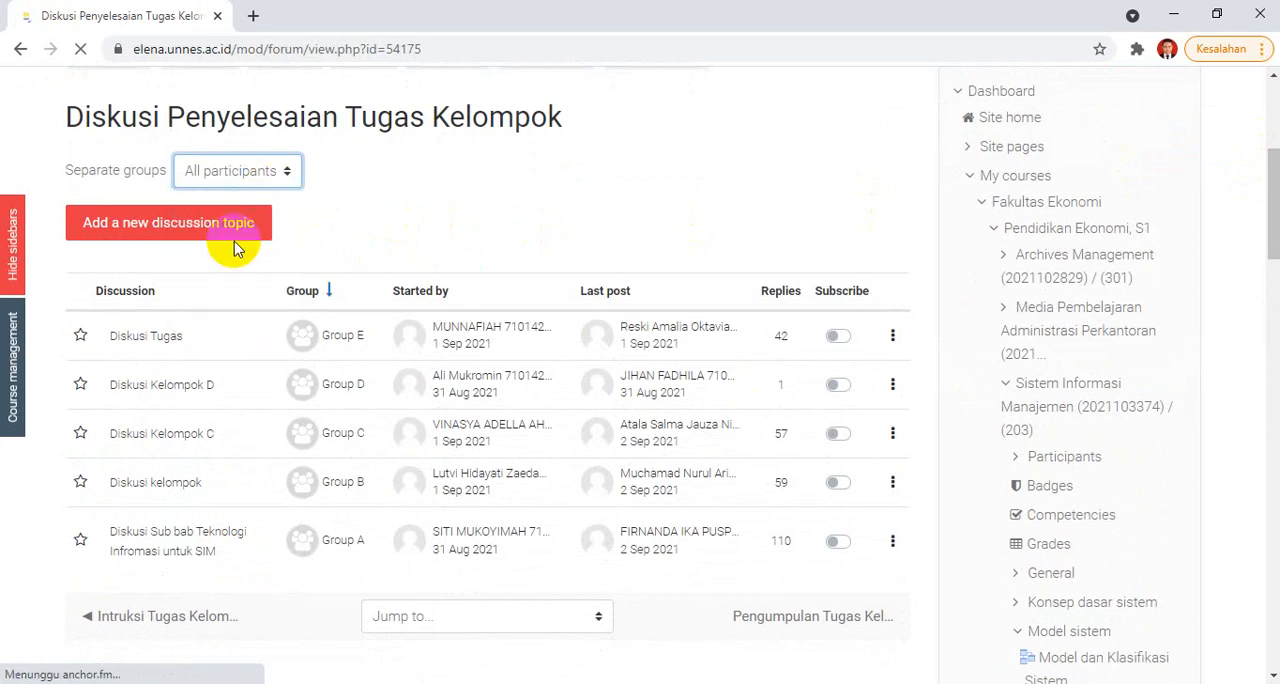
left_click(276, 173)
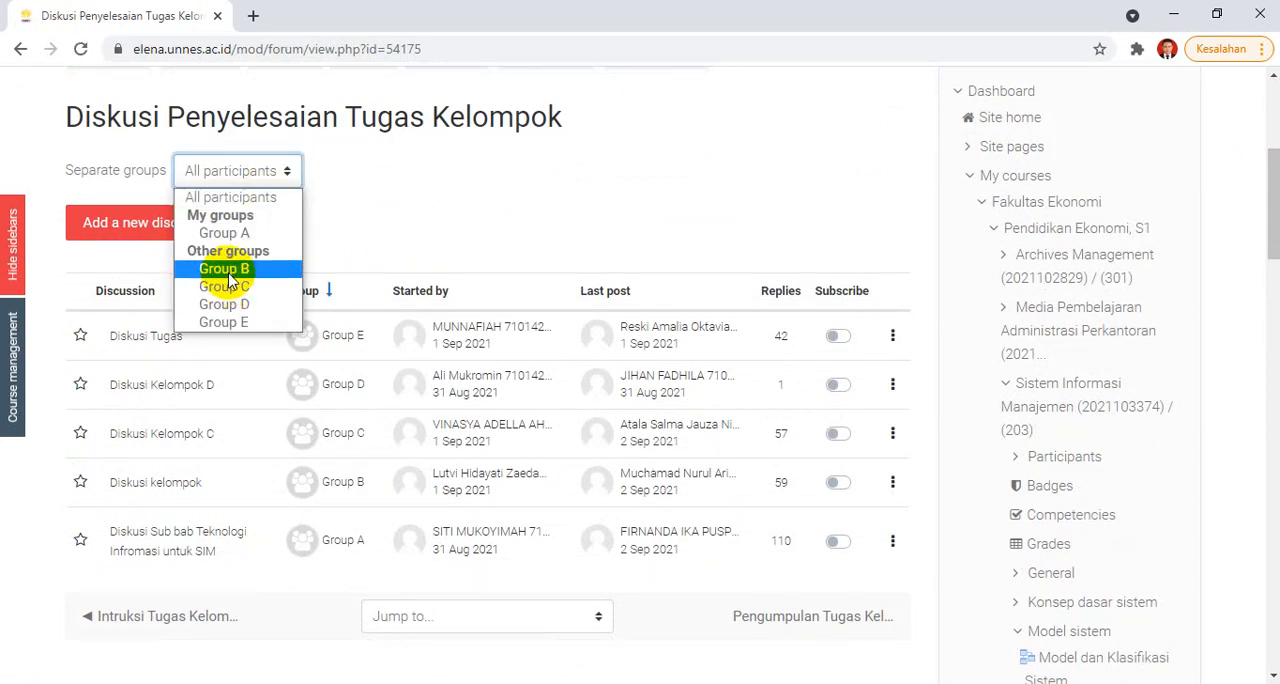
left_click(226, 232)
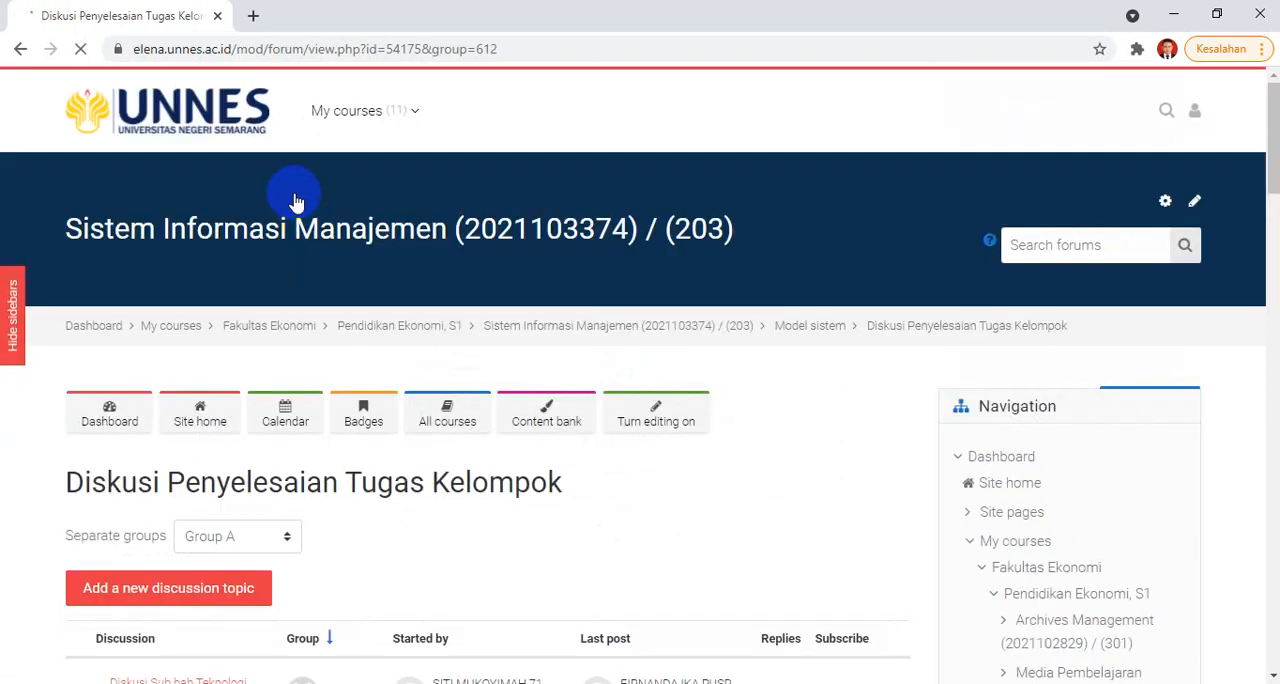
left_click(249, 535)
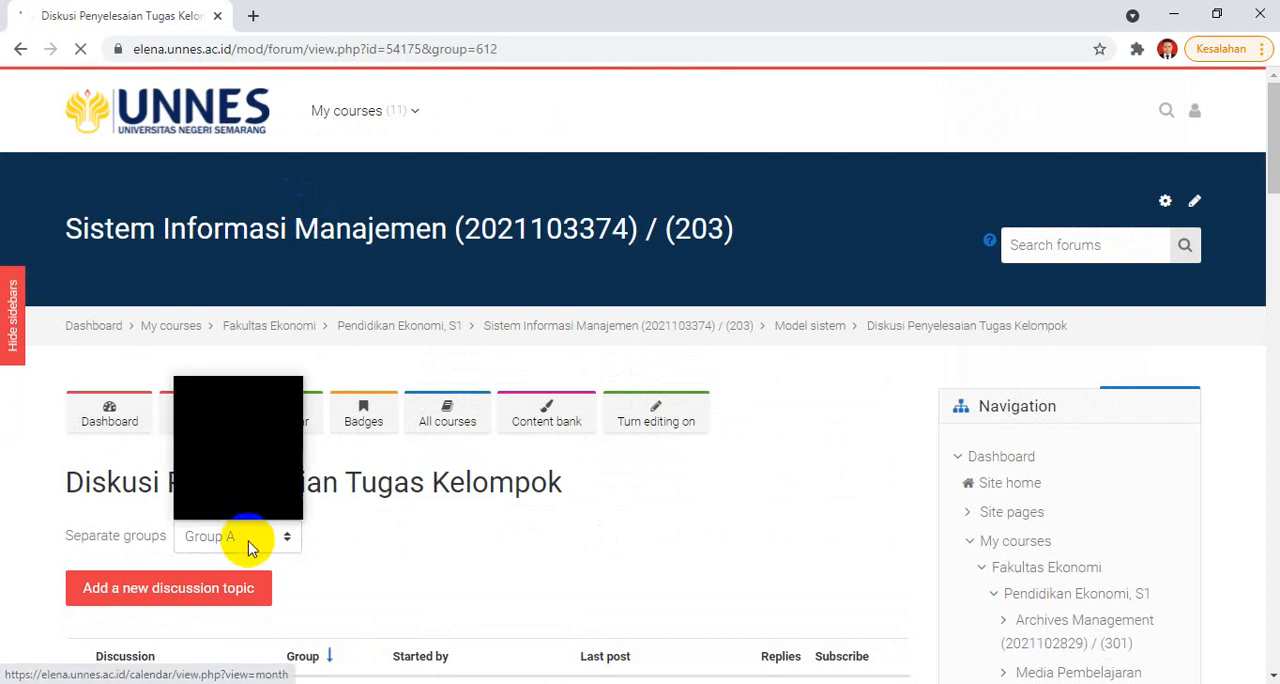
left_click(222, 455)
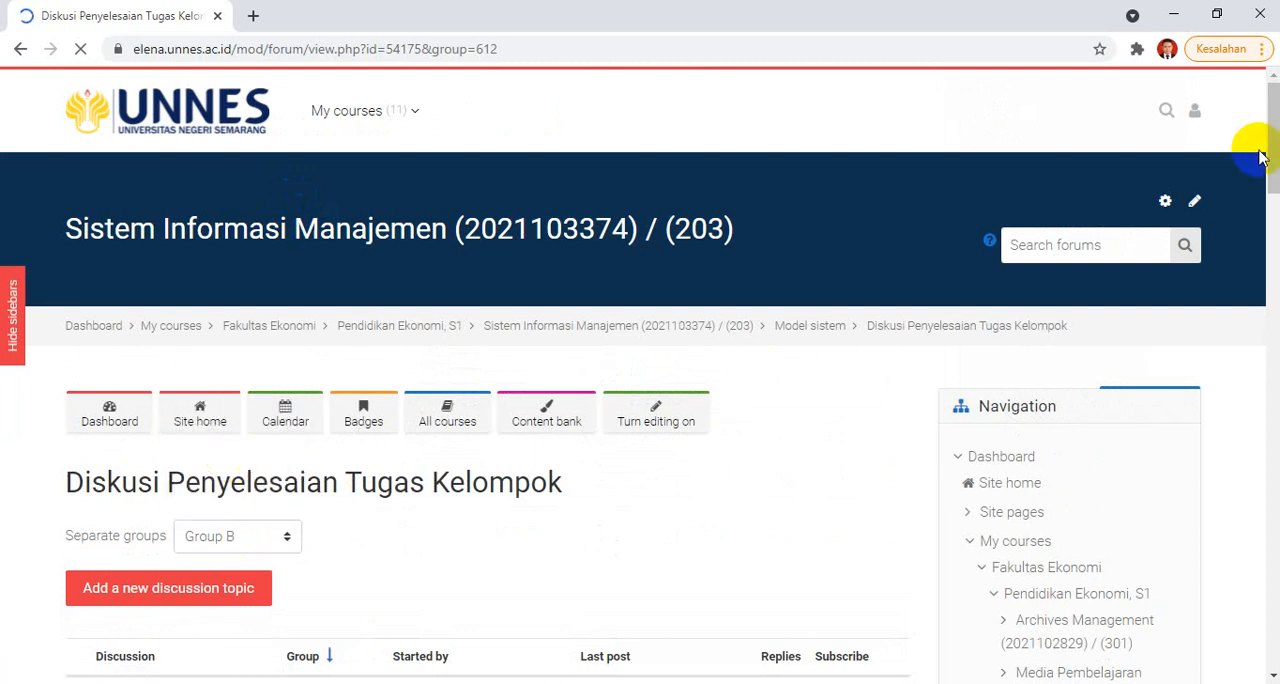
mouse_move(1272, 150)
left_mouse_down()
mouse_move(1266, 249)
mouse_move(1268, 174)
left_mouse_up()
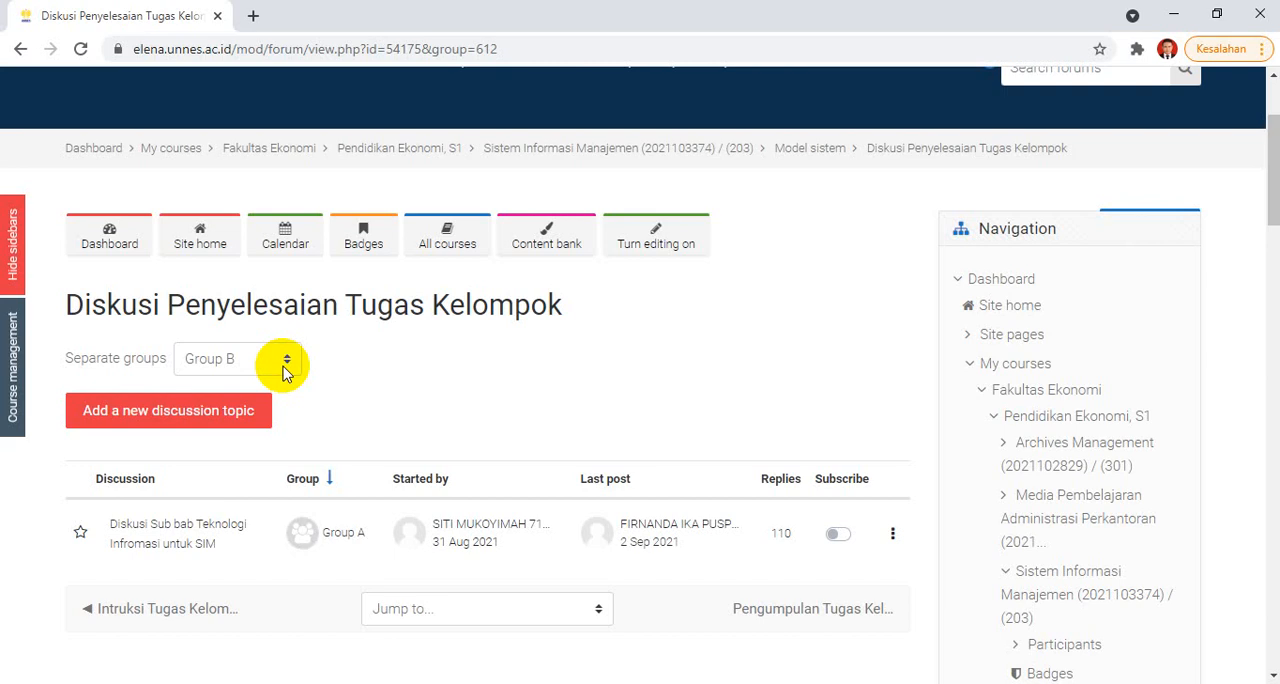
Step: Return to the course page and open the Pengumpulan Tugas Kelompok assignment to review its grading summary
left_click(680, 155)
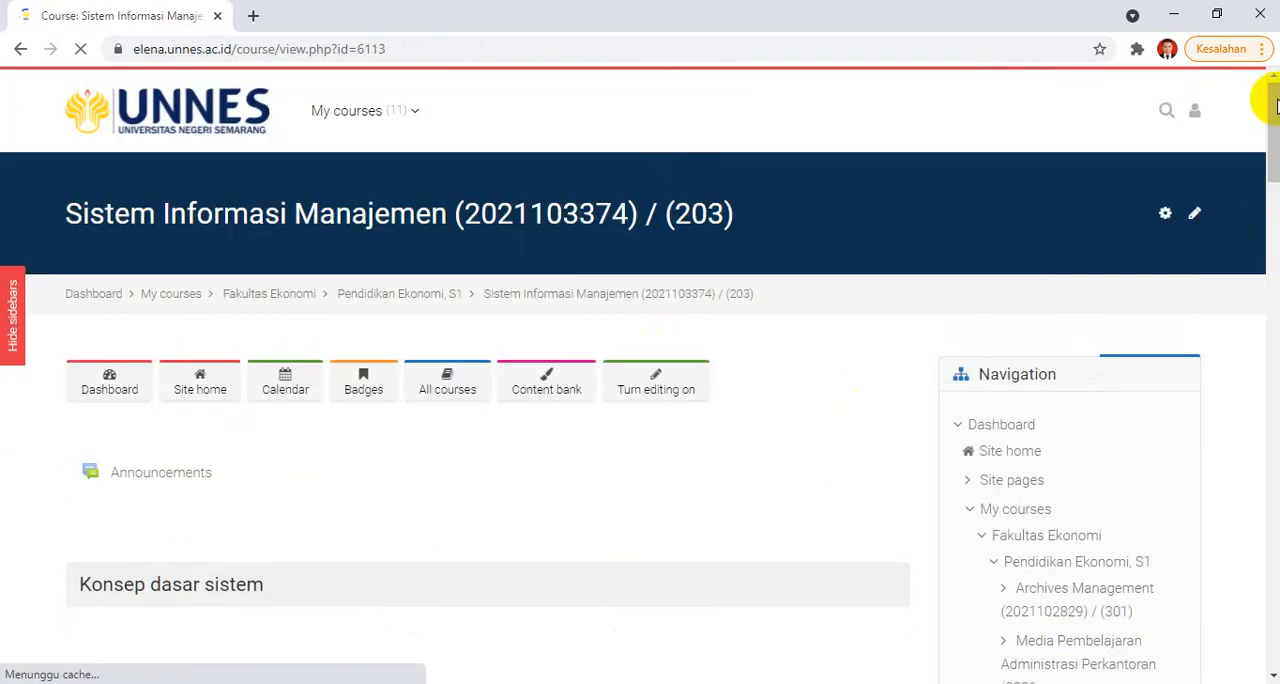
left_click_drag(1276, 104, 1275, 232)
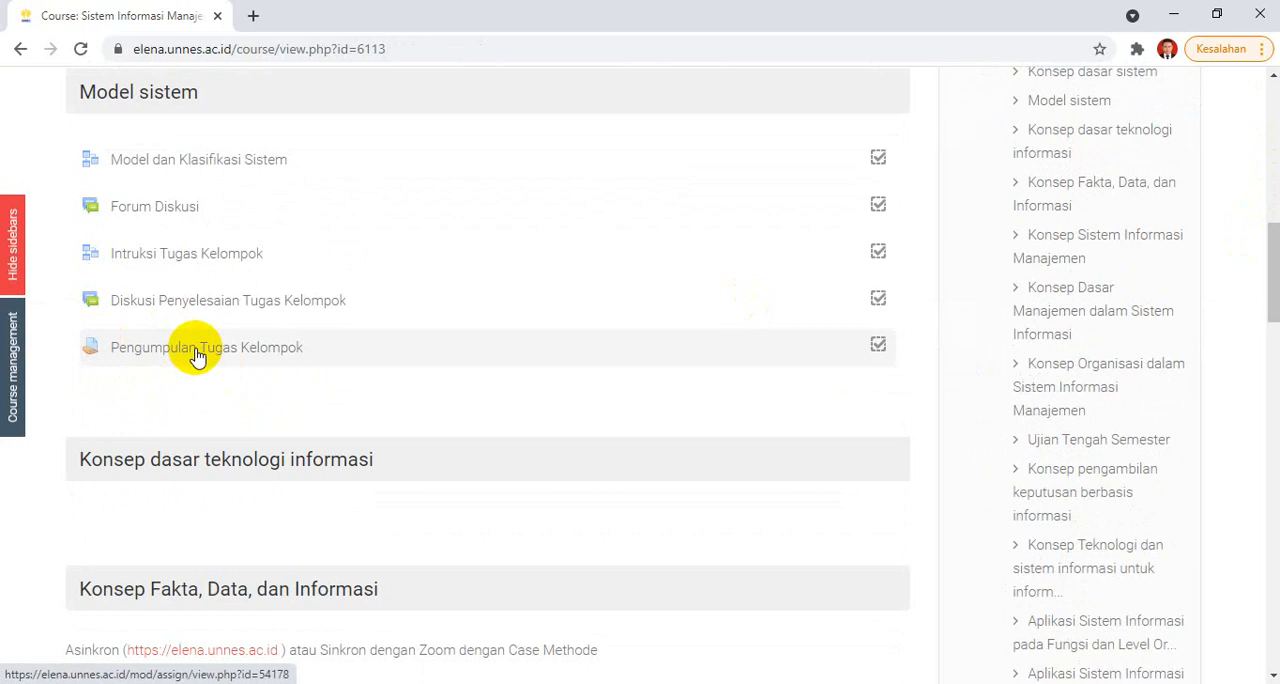
left_click(197, 355)
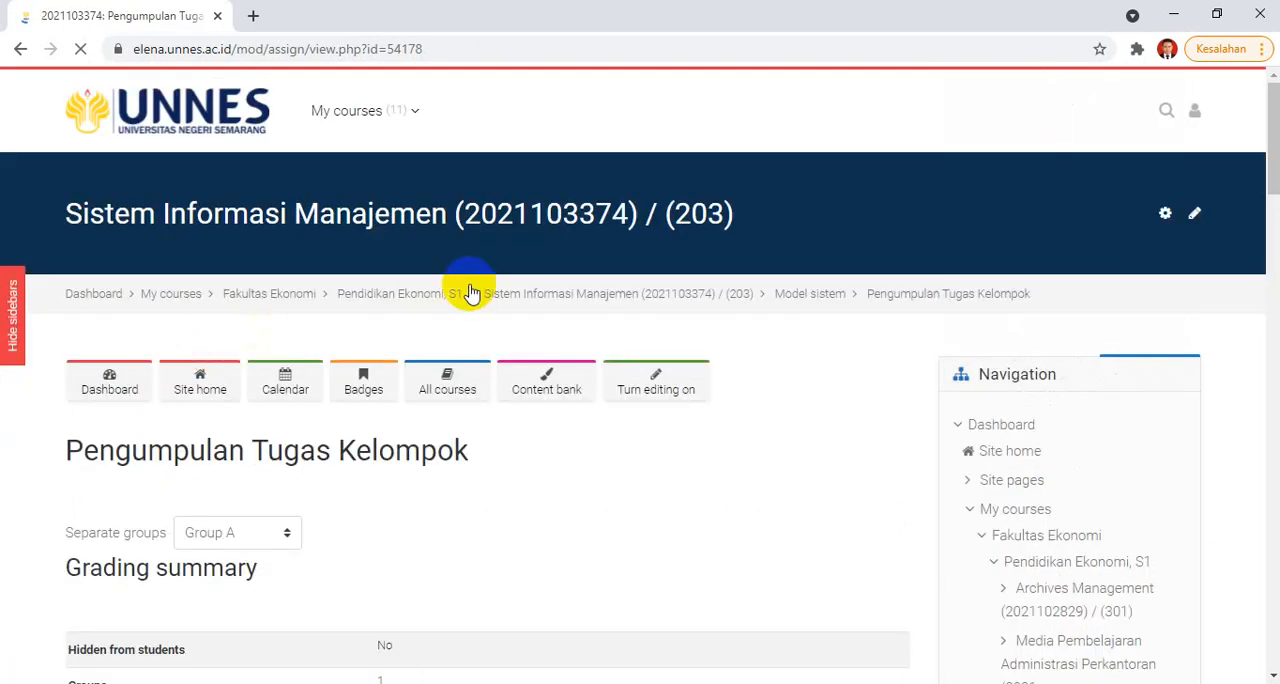
left_click_drag(1275, 120, 1246, 186)
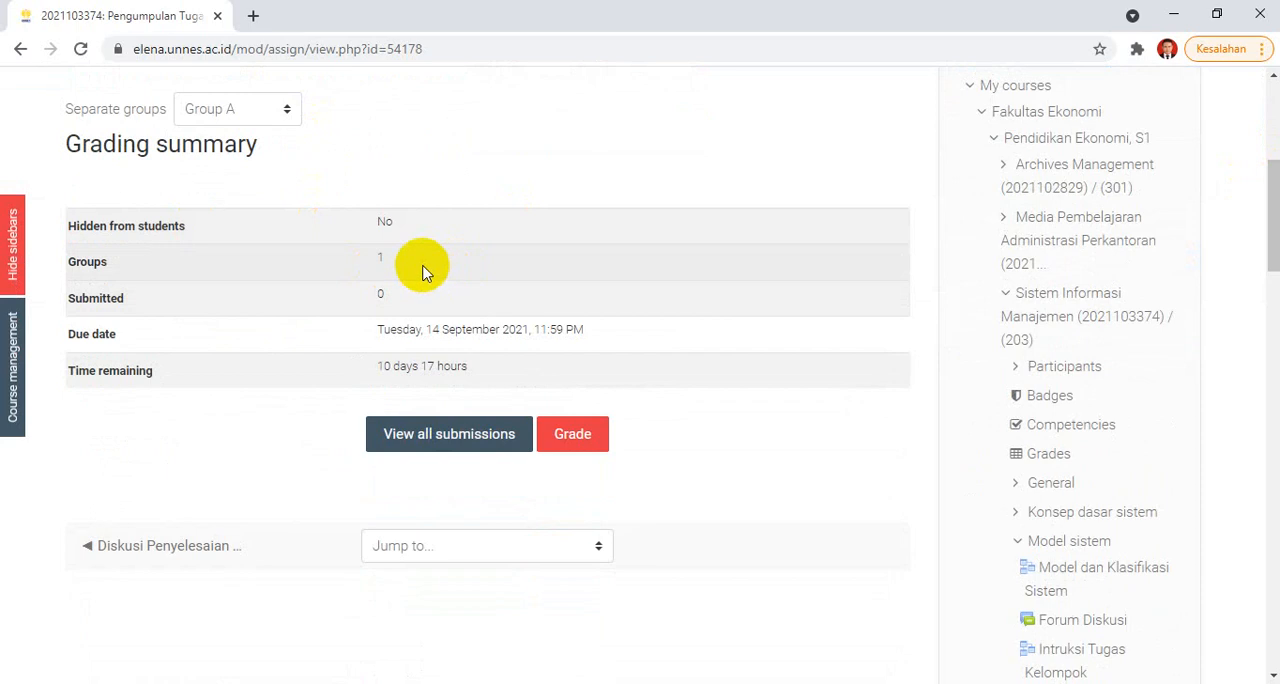
left_click_drag(1274, 222, 1273, 185)
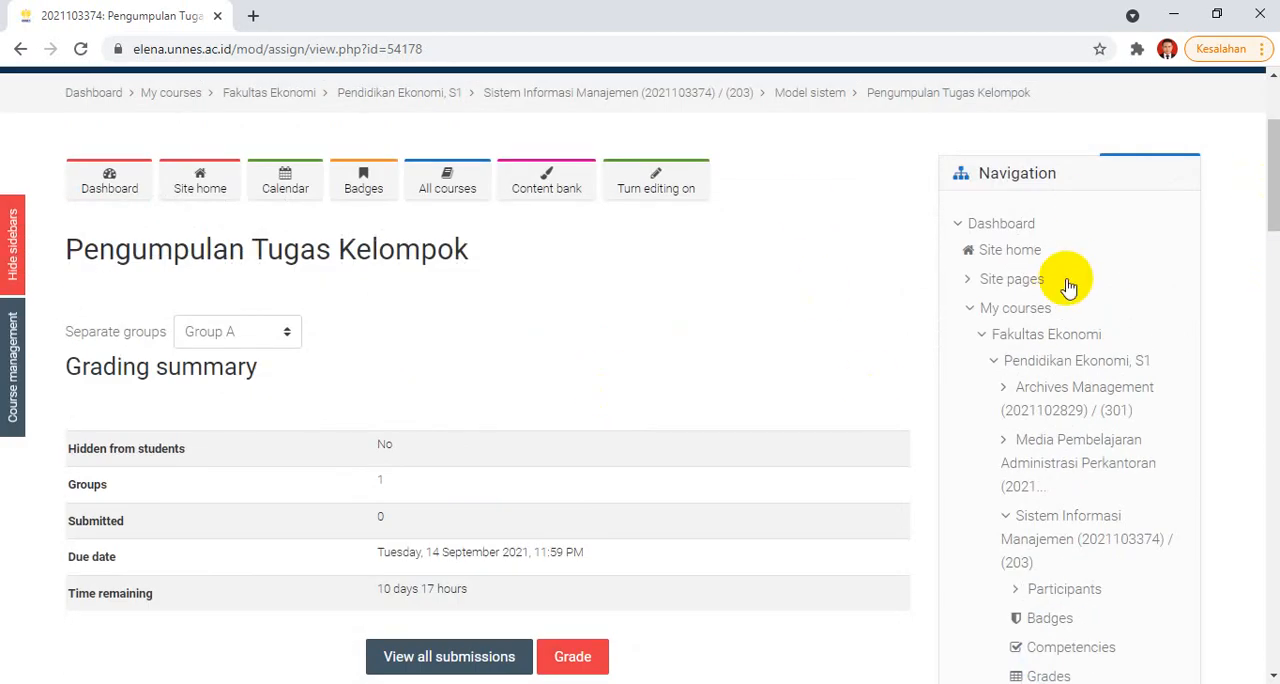
Step: Go back to the Sistem Informasi Manajemen course page, turn editing on and look over the Model sistem activities
left_click(617, 97)
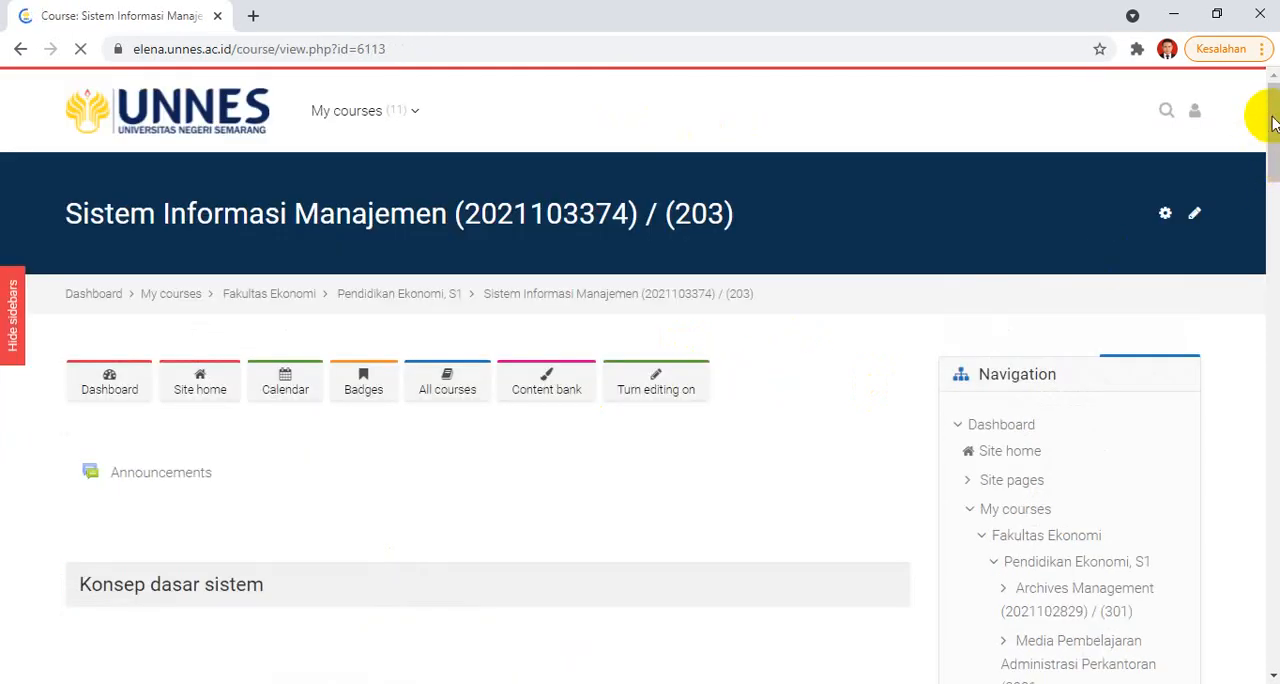
left_click_drag(1273, 122, 1274, 96)
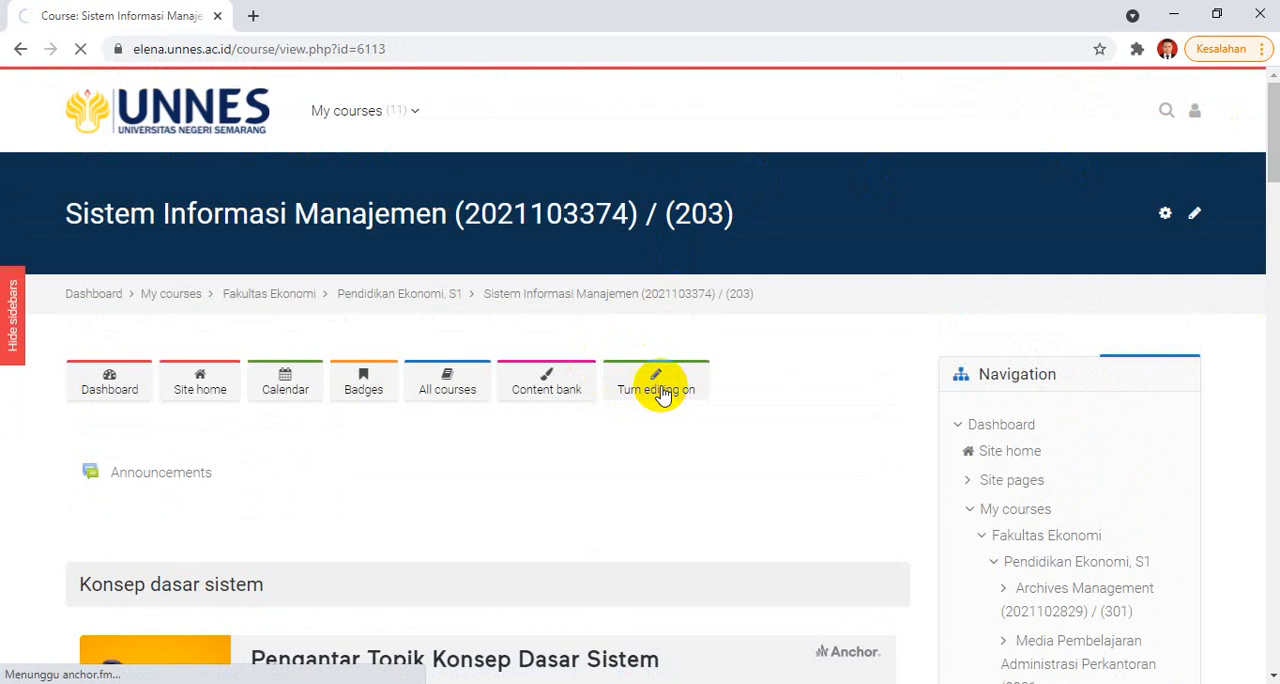
left_click(653, 385)
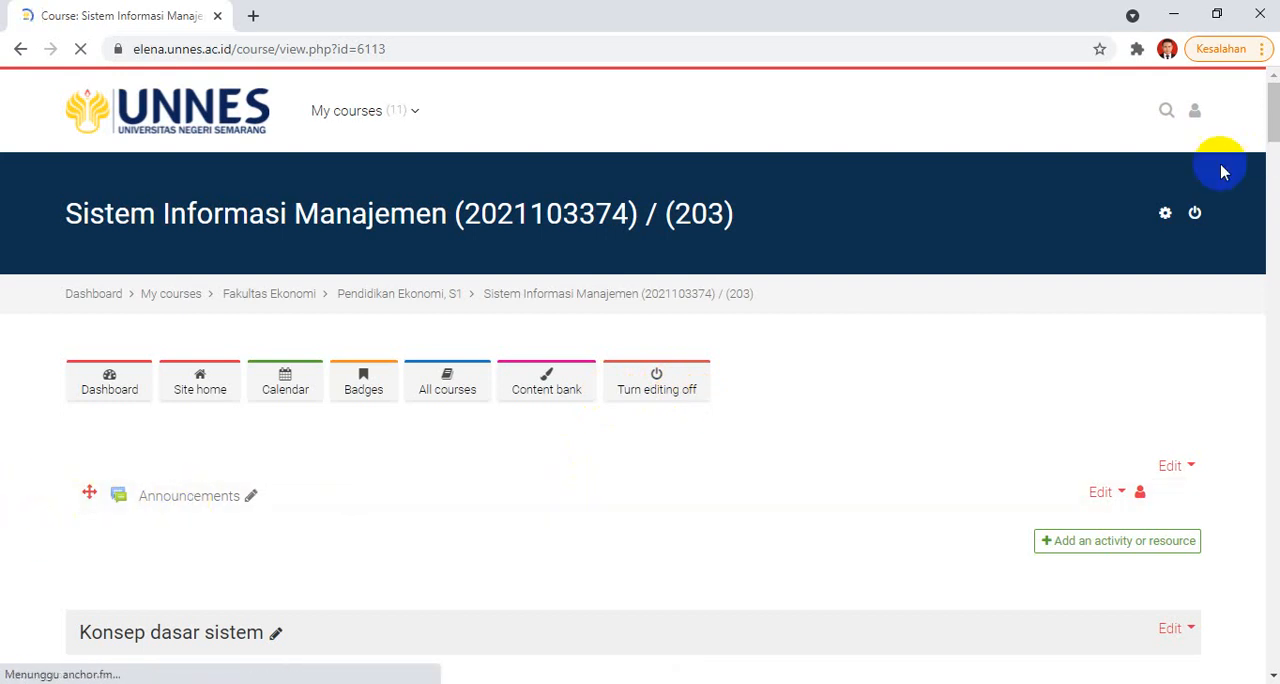
scroll(1260, 115, "down", 7)
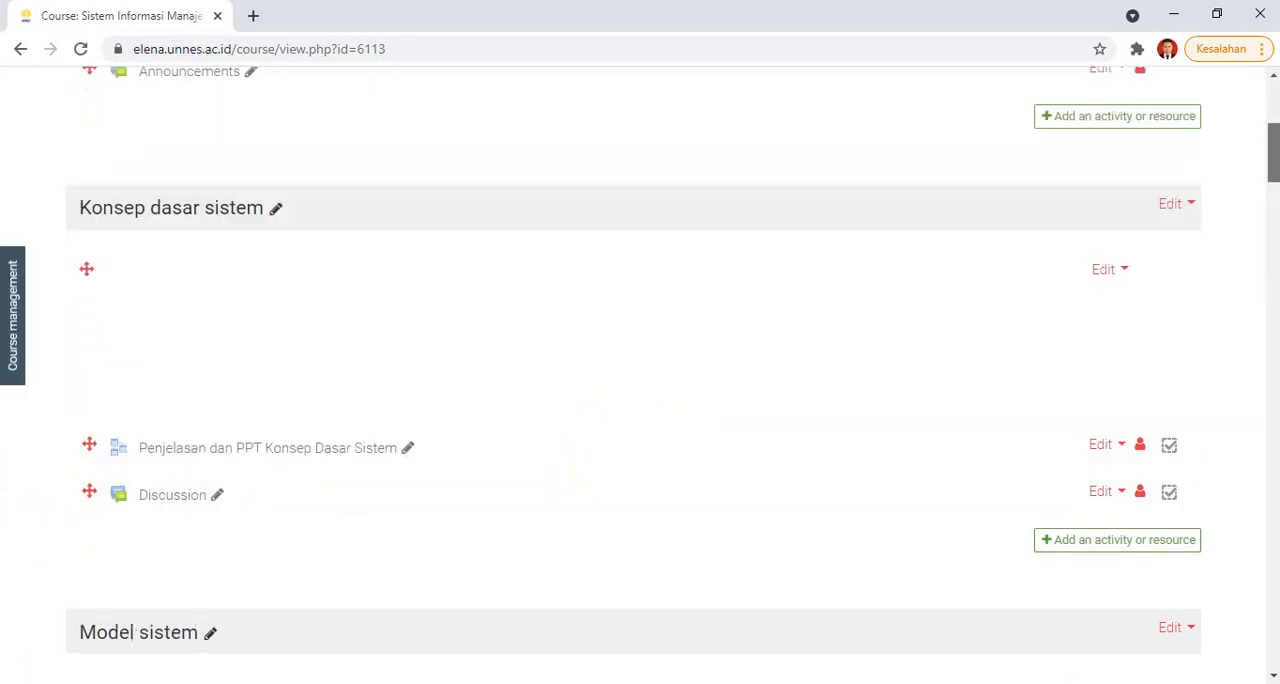
scroll(1258, 100, "down", 2)
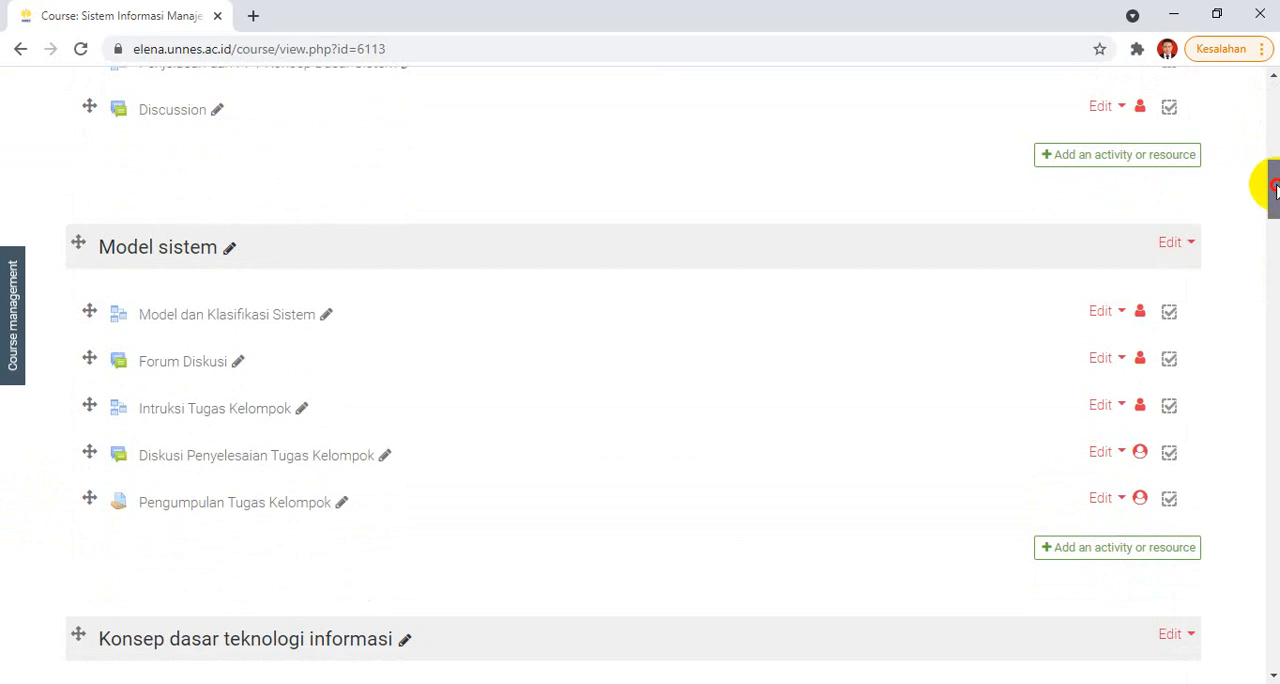
scroll(1258, 90, "up", 2)
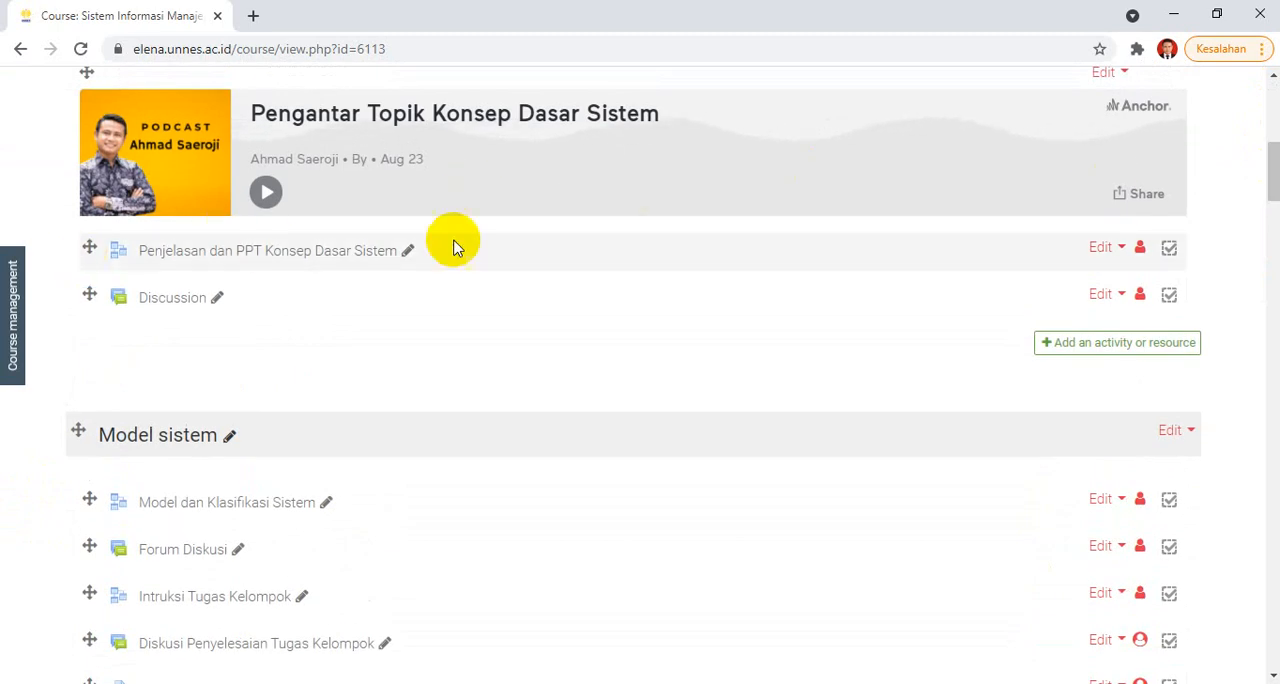
left_click_drag(1274, 155, 1168, 218)
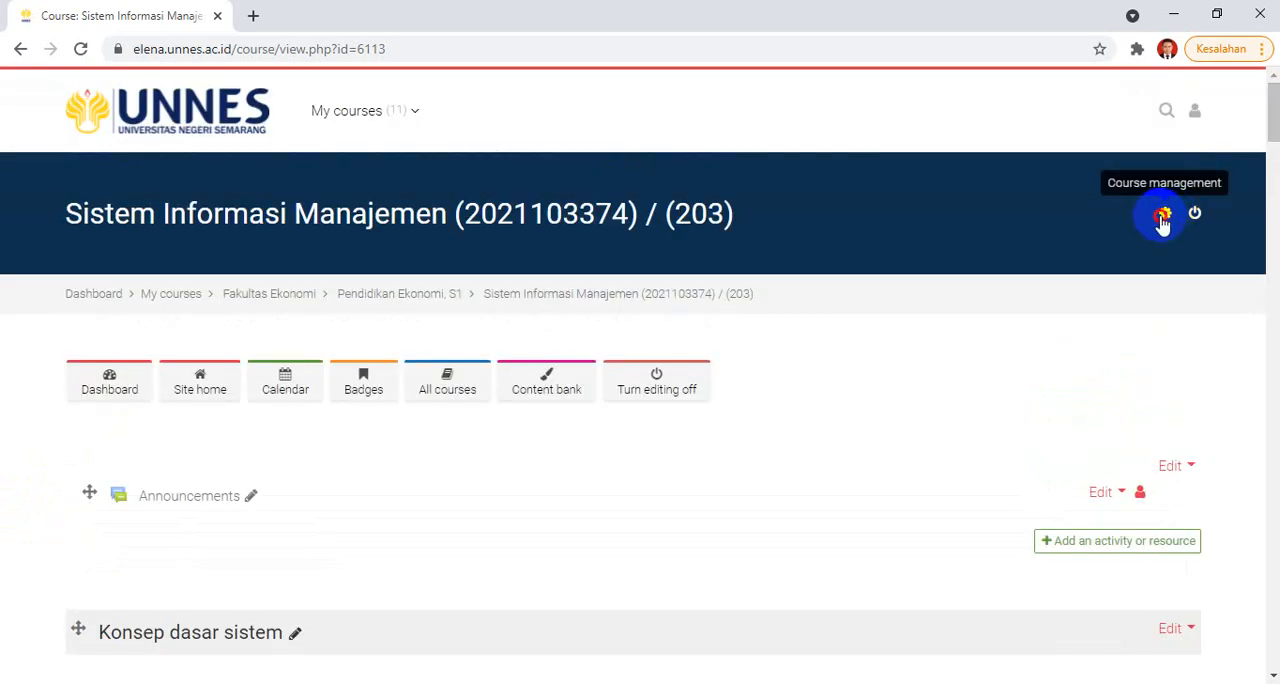
Step: Look over the course management options and the Administration block near the end of the course page
left_click(1162, 218)
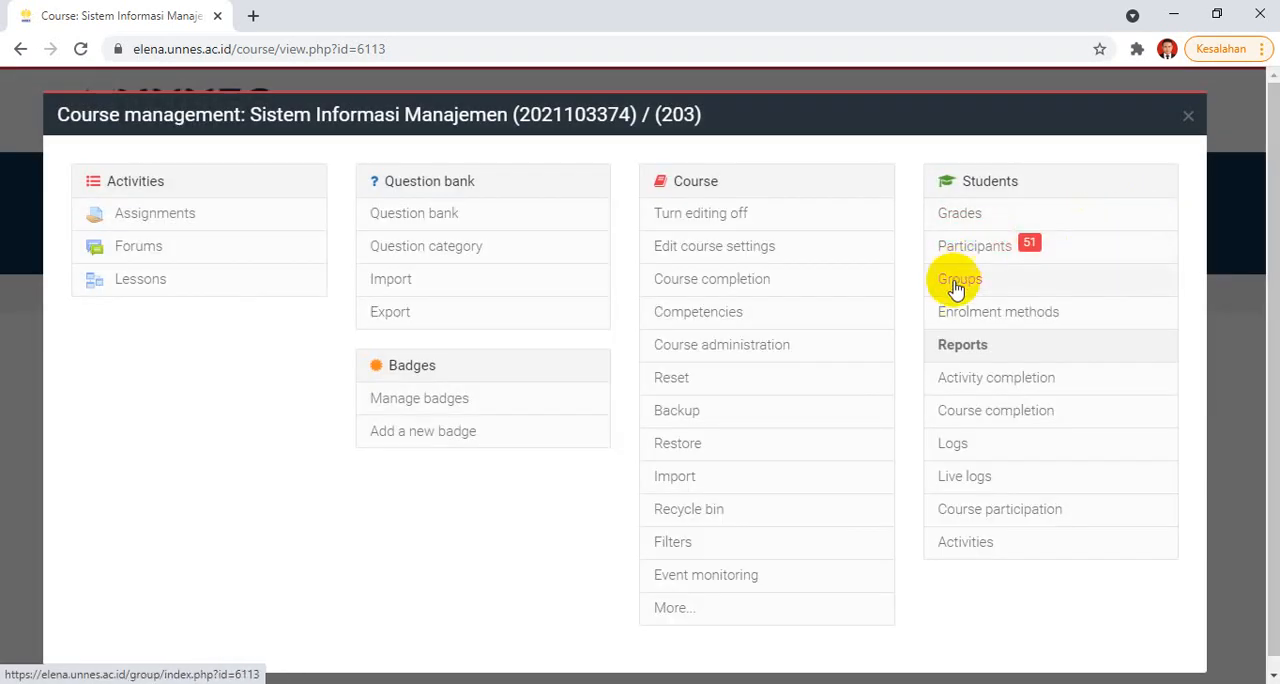
left_click(1187, 115)
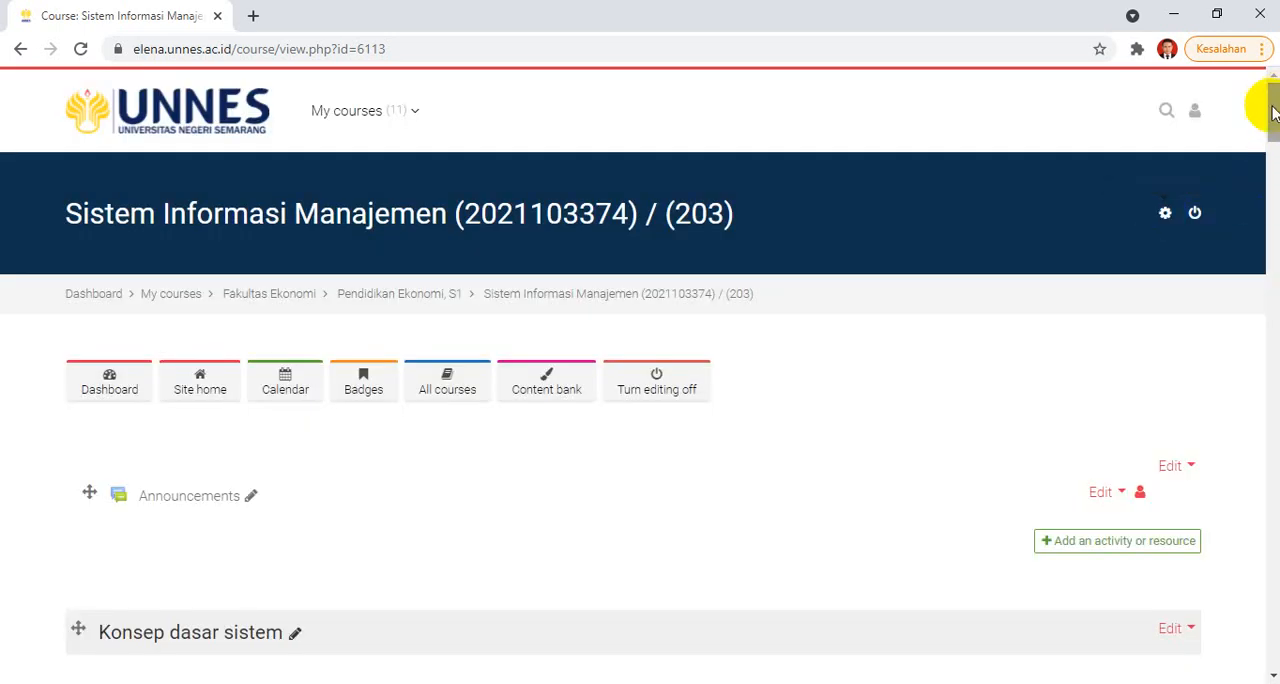
left_click(1166, 216)
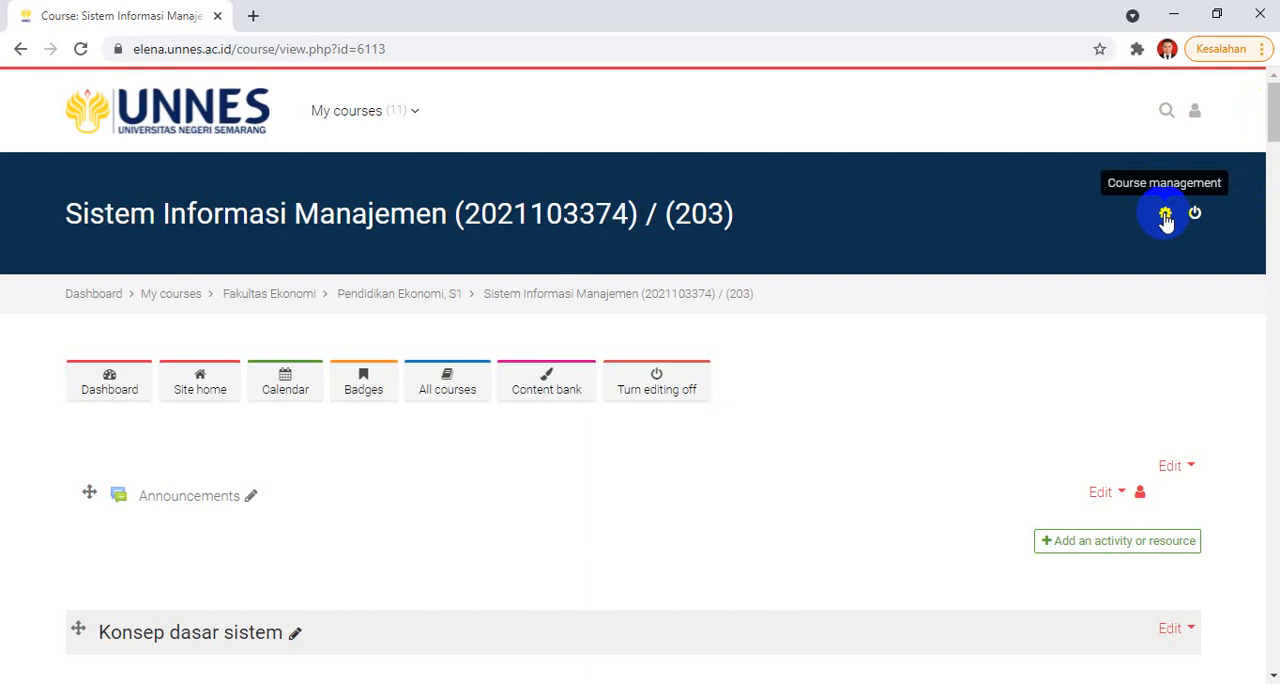
left_click_drag(1269, 100, 1273, 592)
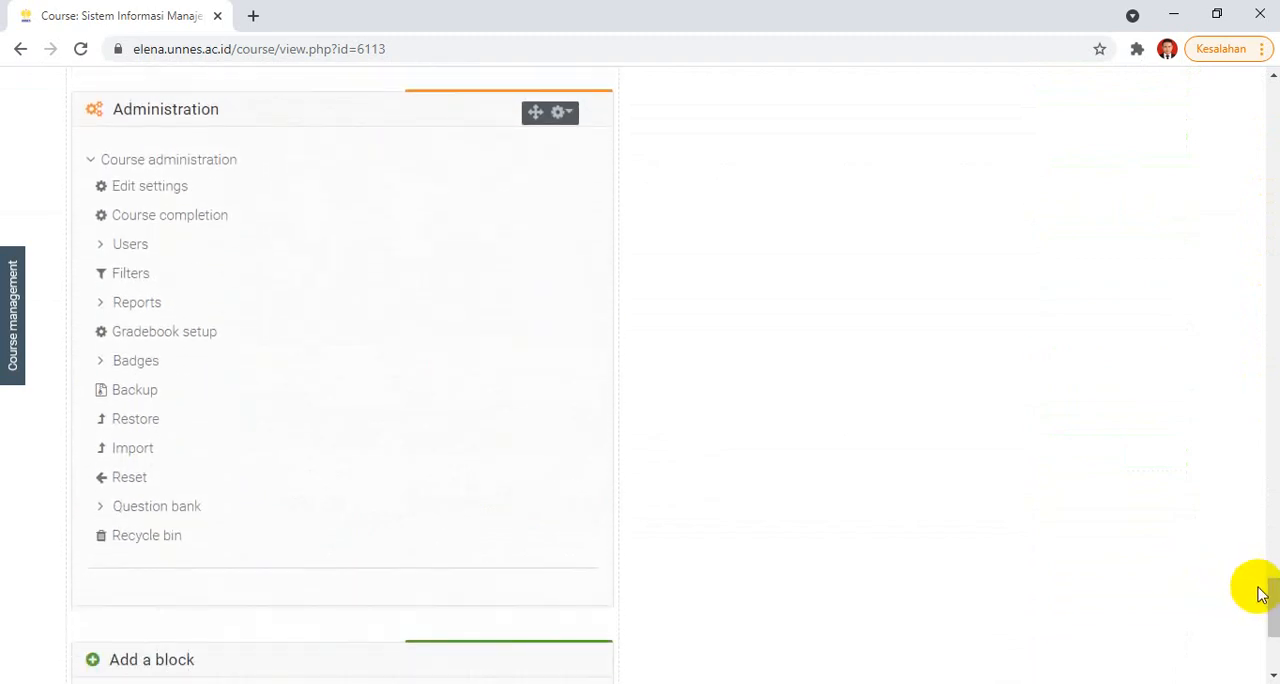
left_click_drag(1268, 614, 1260, 110)
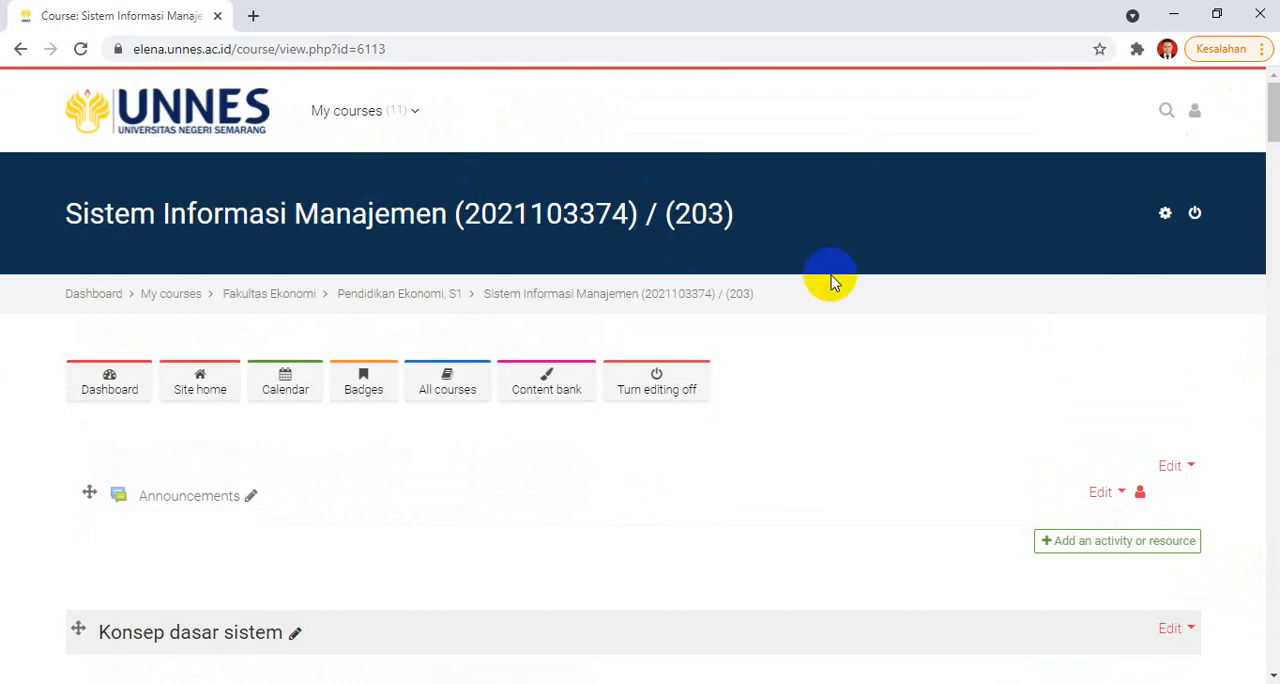
Step: Open the course's Groups page and view the member lists of Groups A, B, C, D and E
left_click(1167, 215)
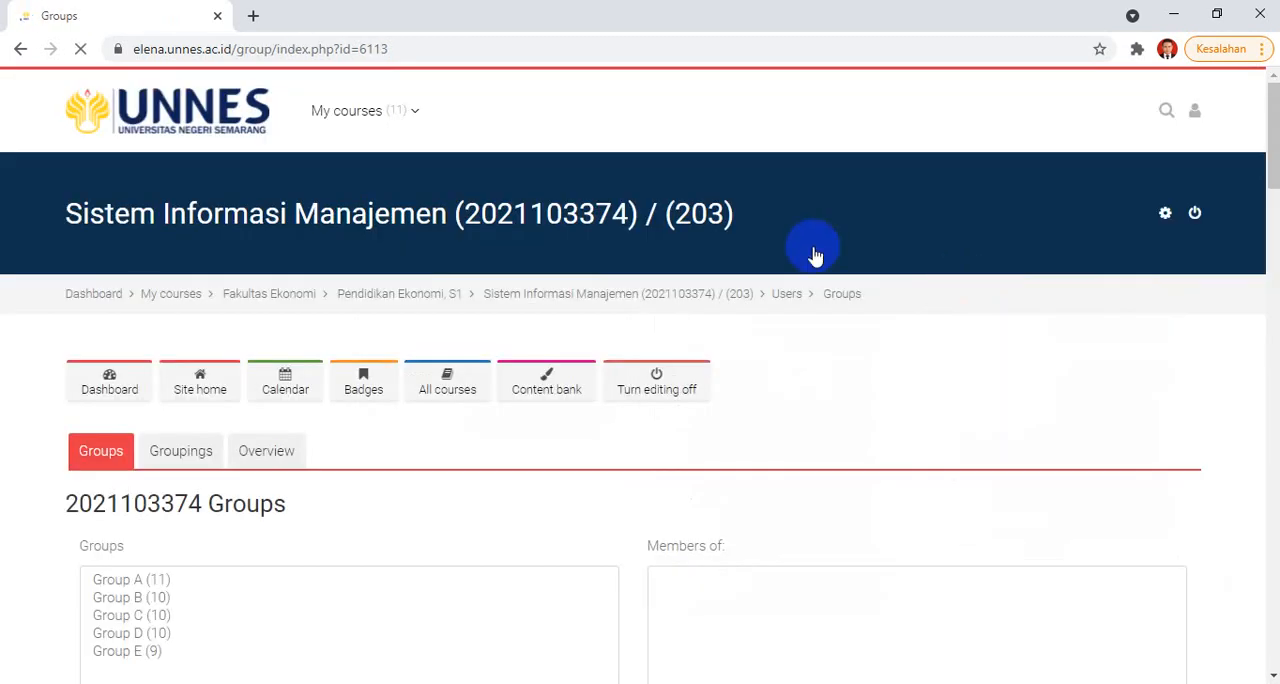
left_click_drag(1275, 97, 1260, 154)
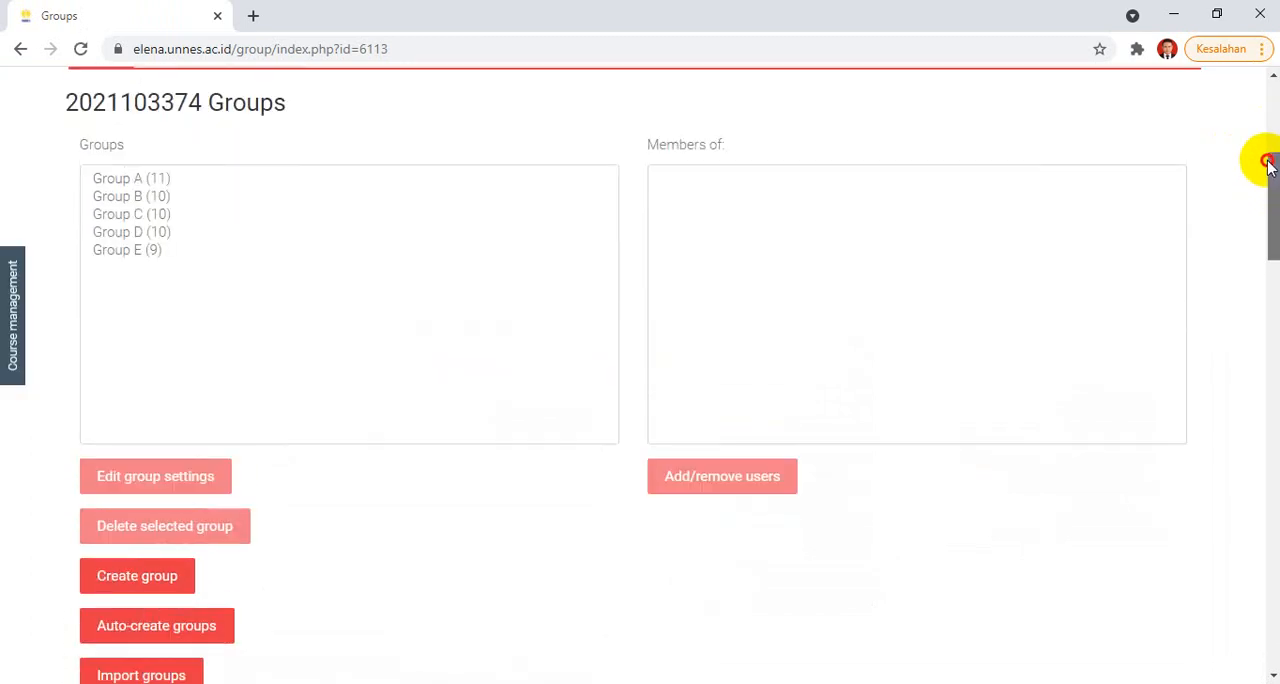
left_click(132, 197)
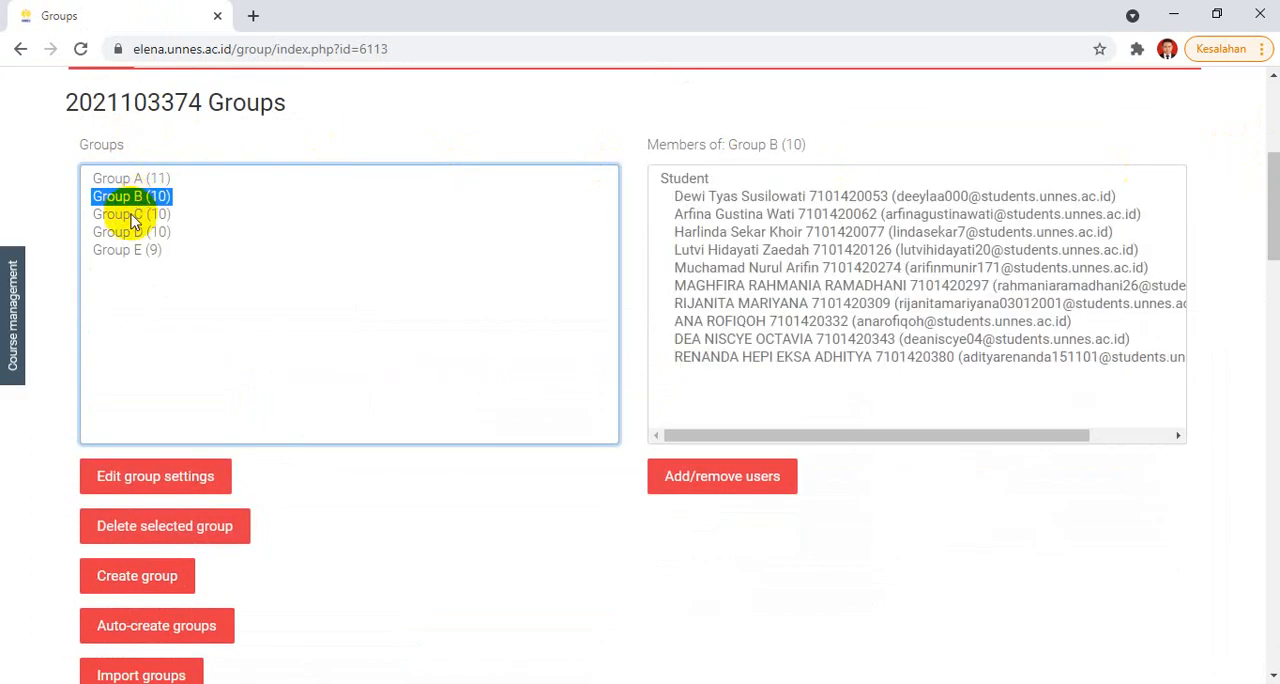
left_click(128, 213)
left_click(110, 178)
left_click(117, 197)
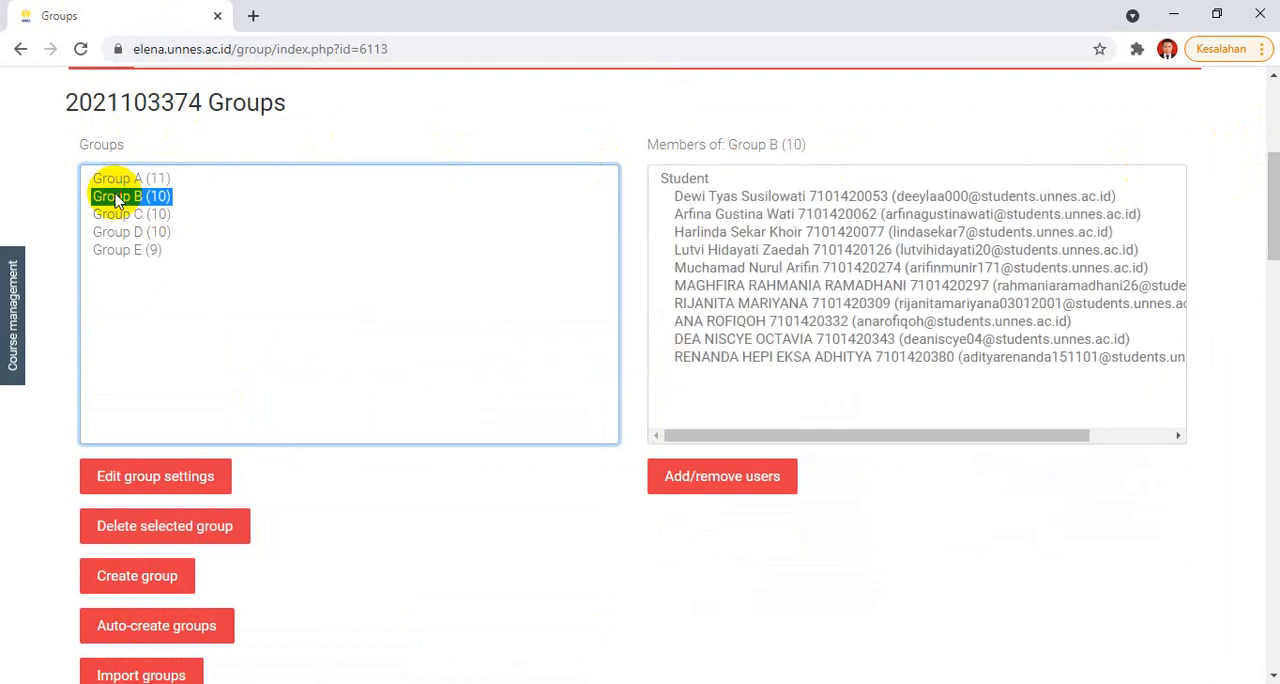
left_click(116, 232)
left_click(115, 250)
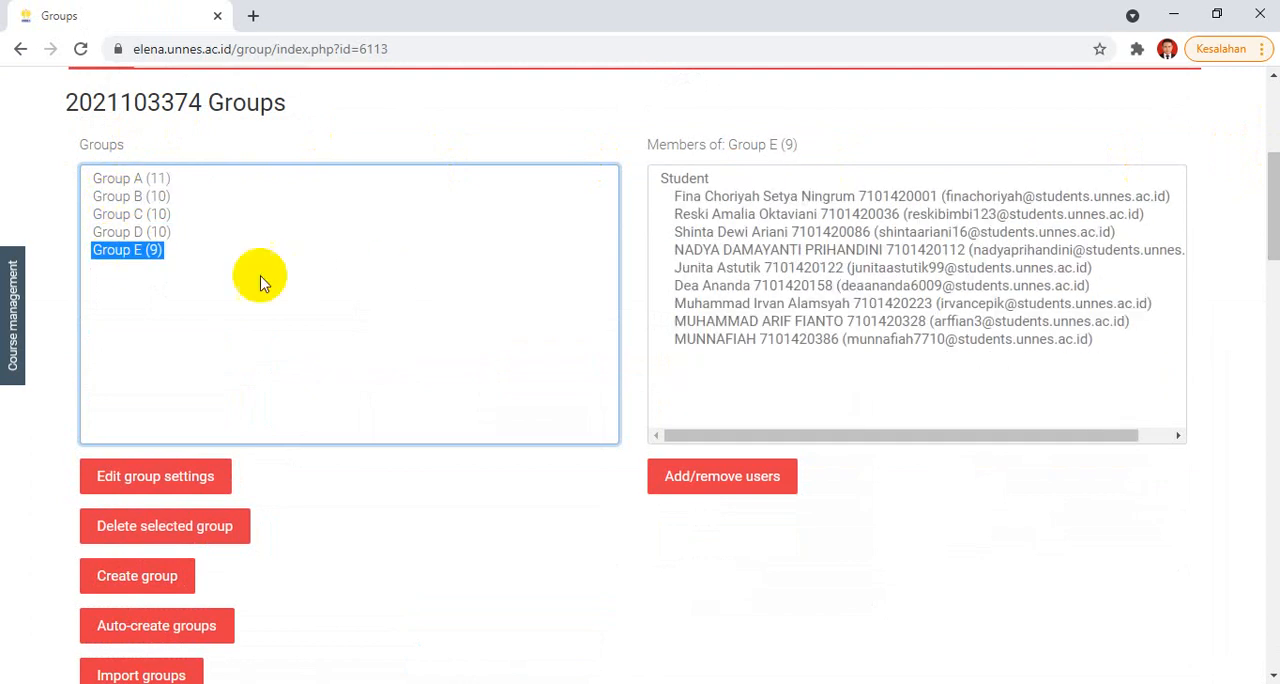
Step: Open the Auto-create groups form from the course's Groups page
left_click_drag(1270, 166, 1270, 208)
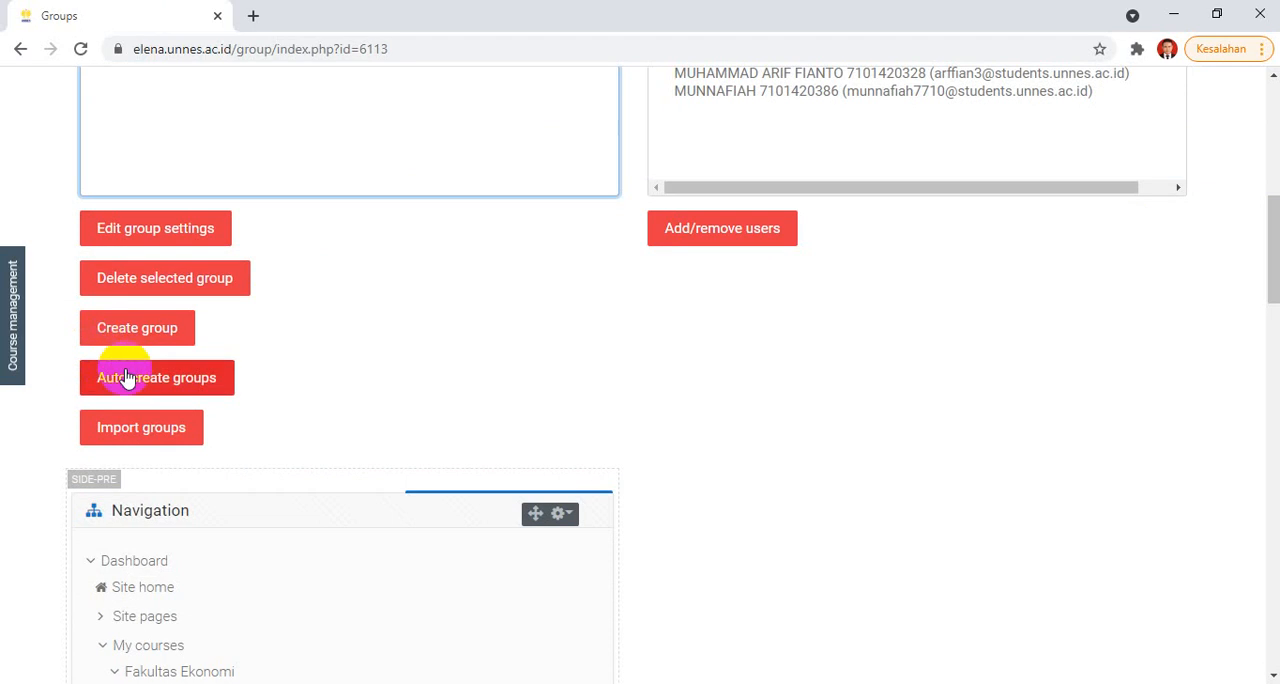
left_click(200, 390)
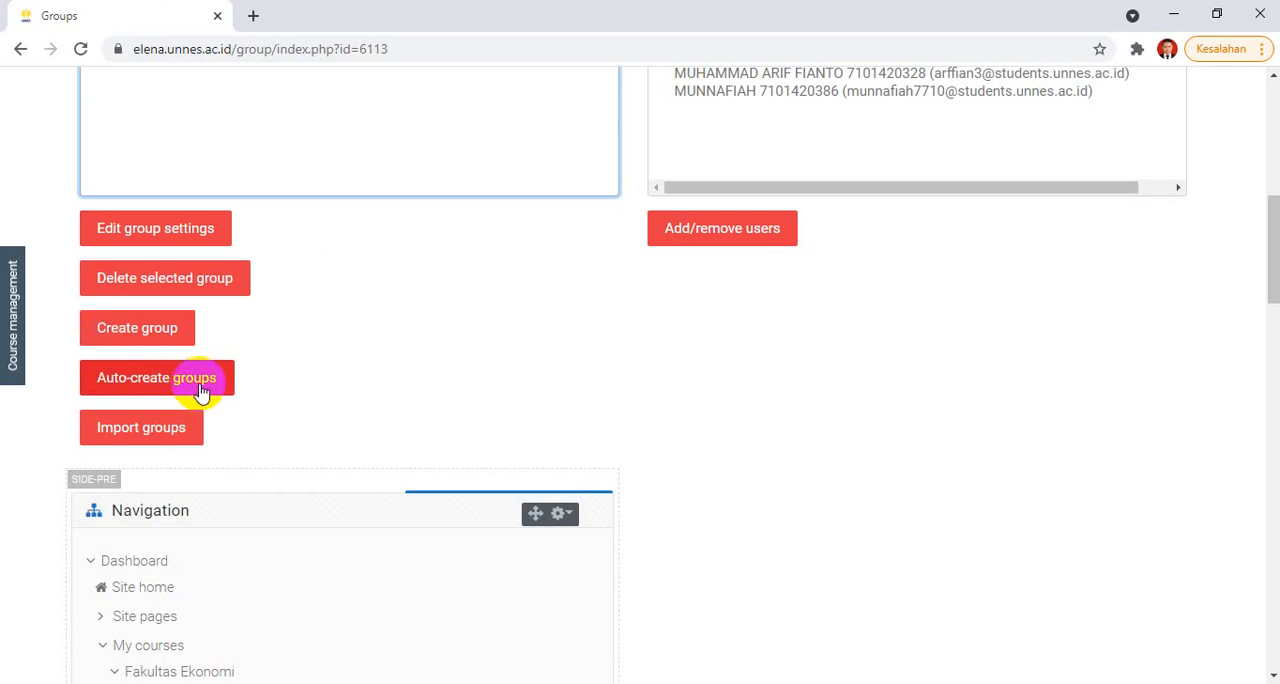
left_click(168, 384)
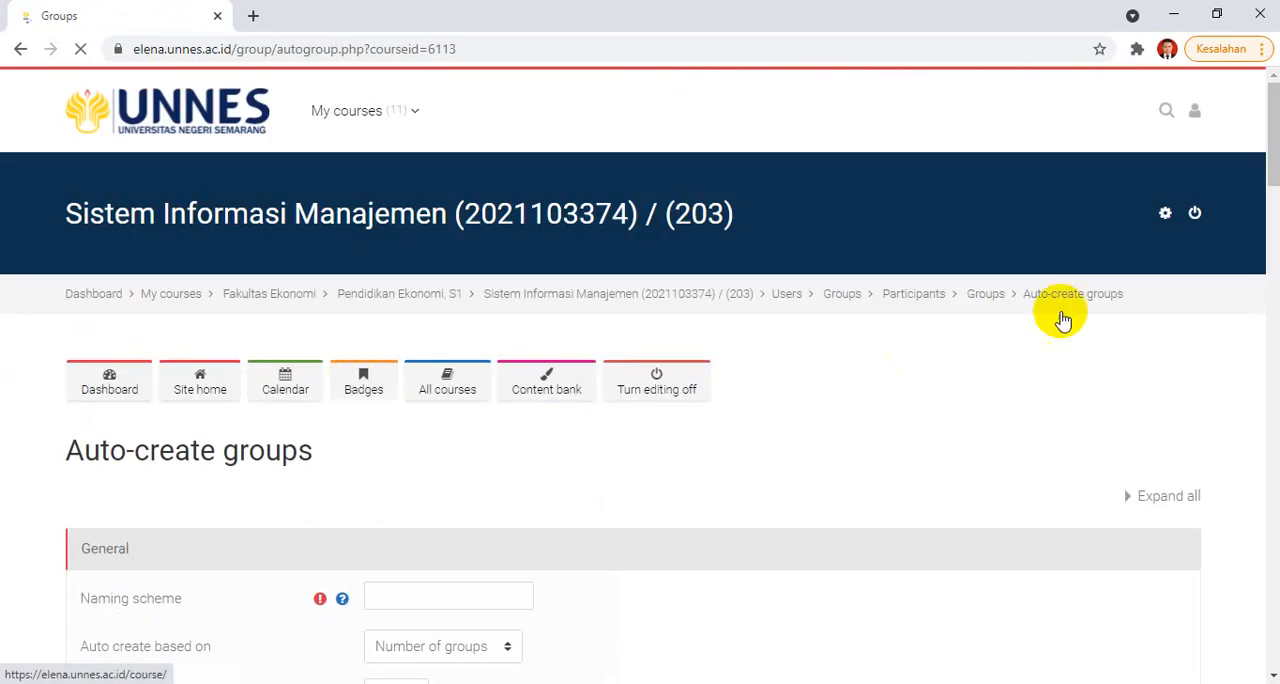
Step: Fill in the Auto-create groups form with naming scheme GROUP@, based on Number of groups, and a group count of 5
left_click_drag(1274, 100, 1274, 145)
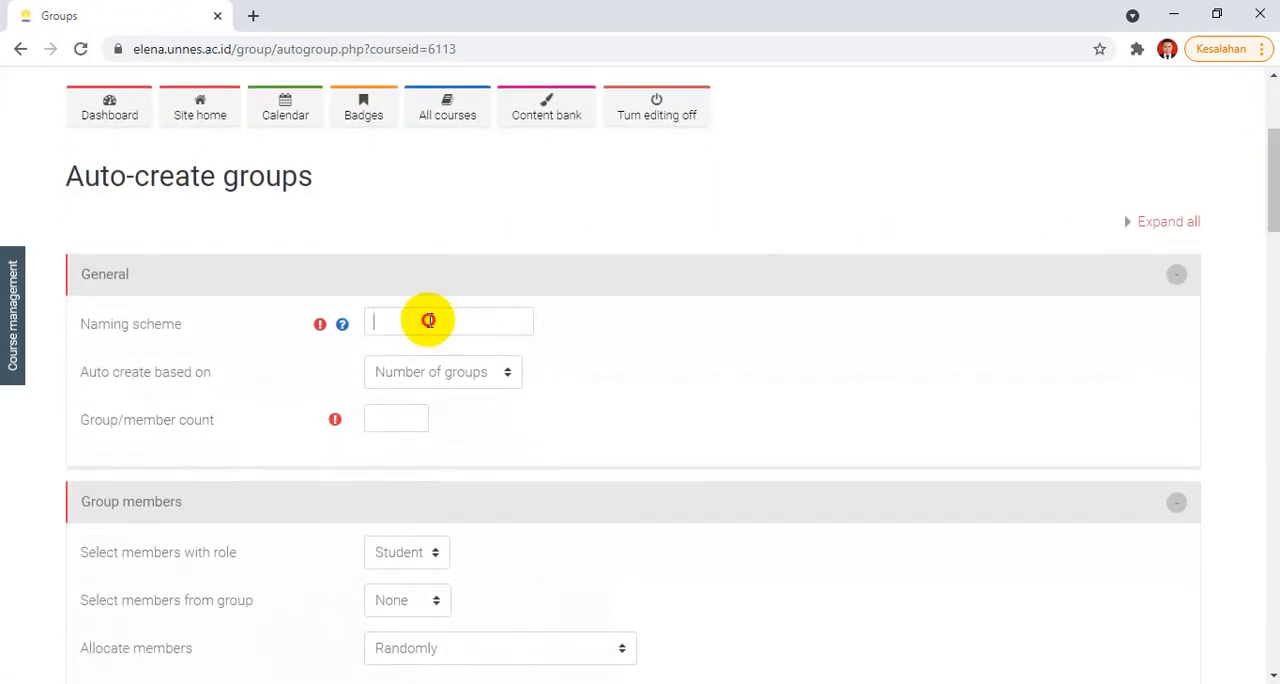
left_click(450, 371)
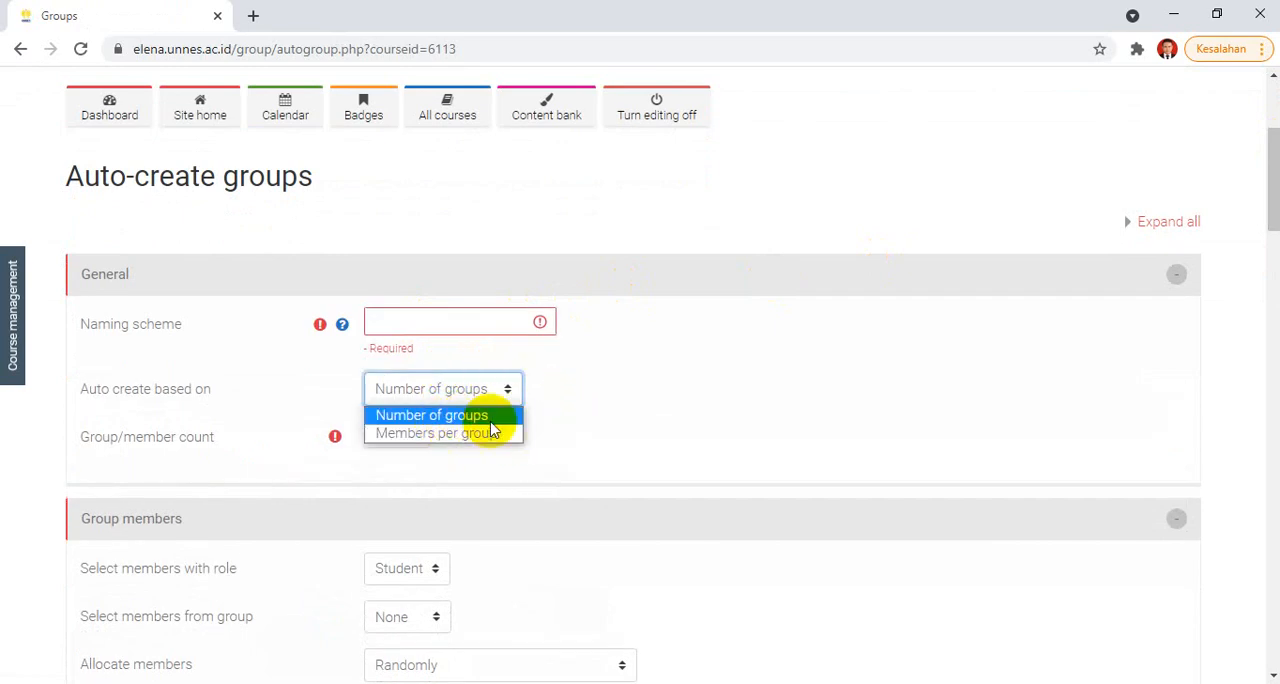
left_click(577, 419)
left_click(469, 324)
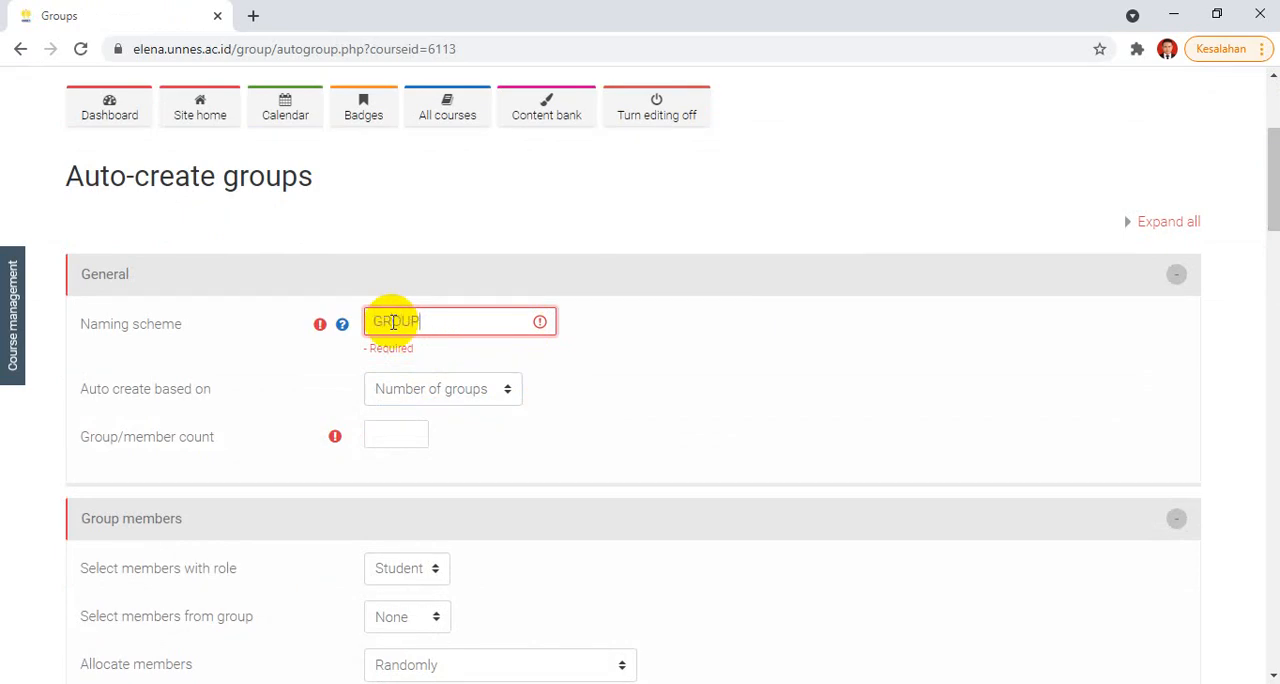
type("GROUP@")
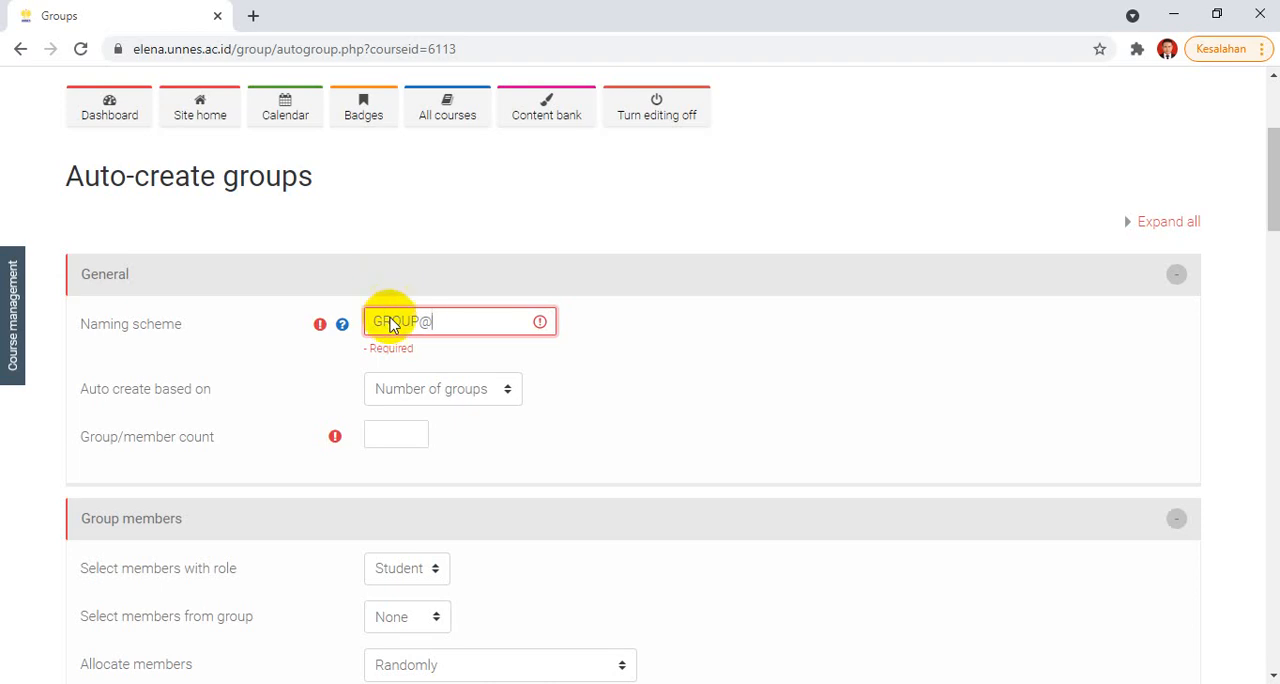
left_click(491, 389)
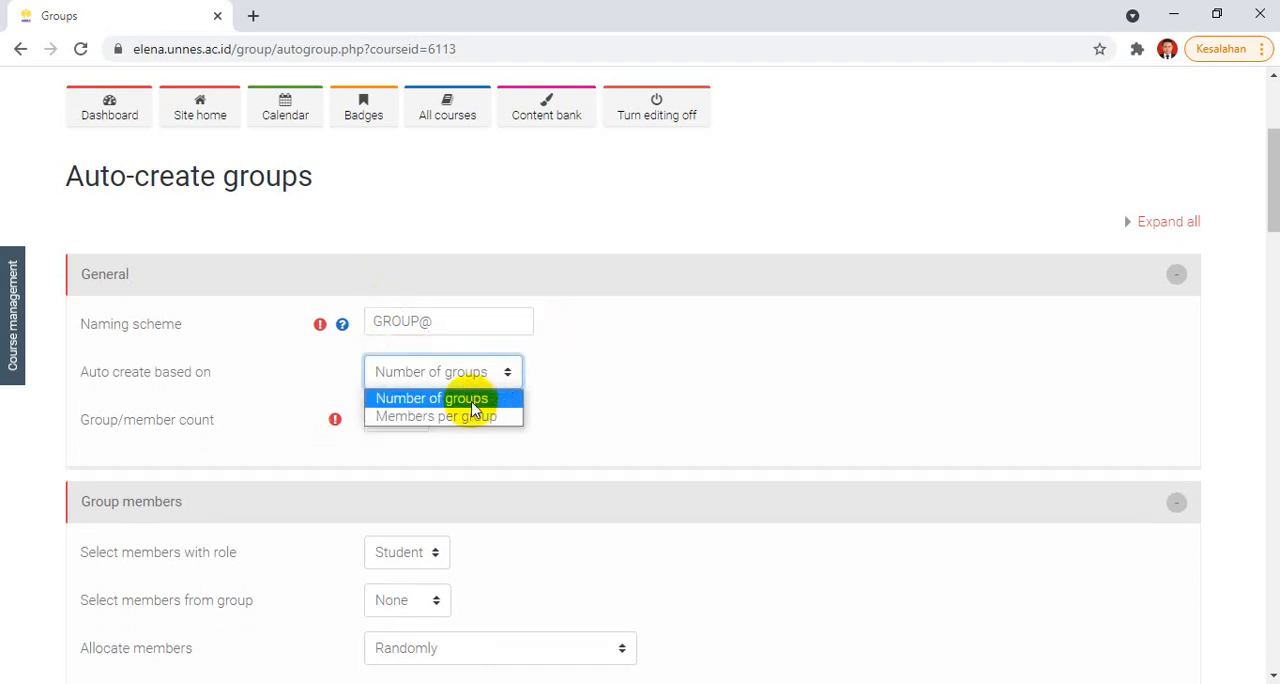
left_click(566, 419)
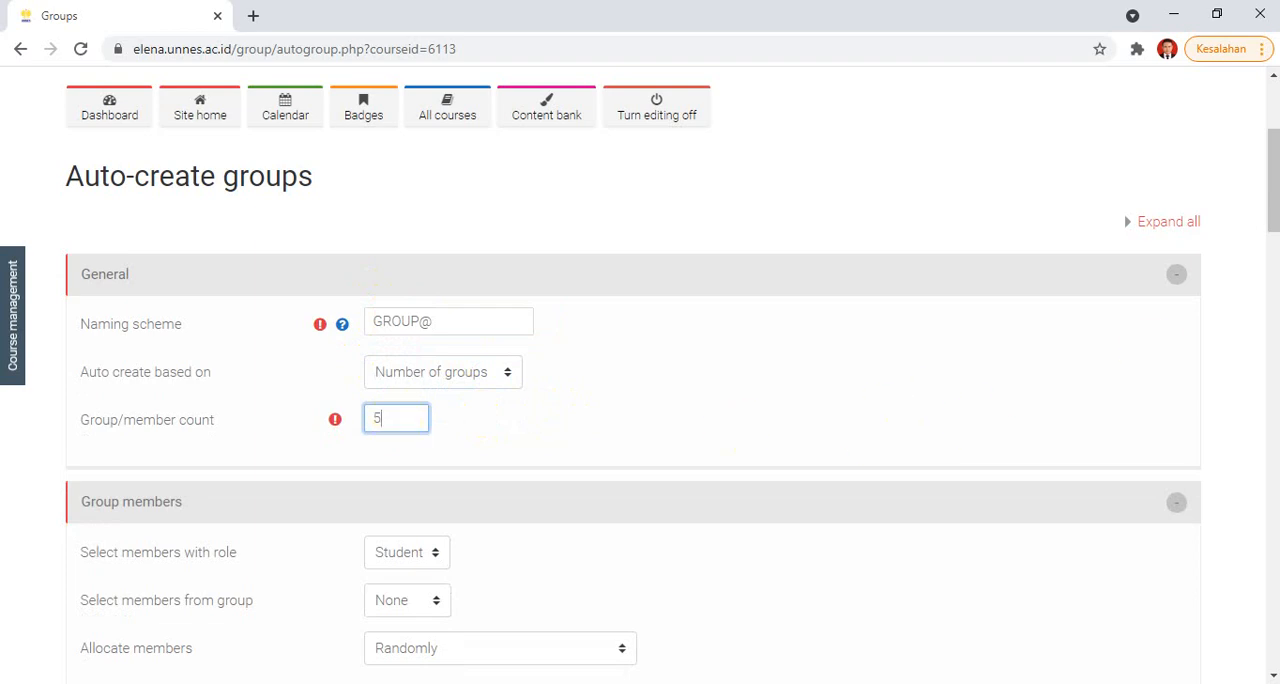
Step: Look over the Group members options in the Auto-create groups form and expand its Grouping section
left_click_drag(1272, 210, 1266, 252)
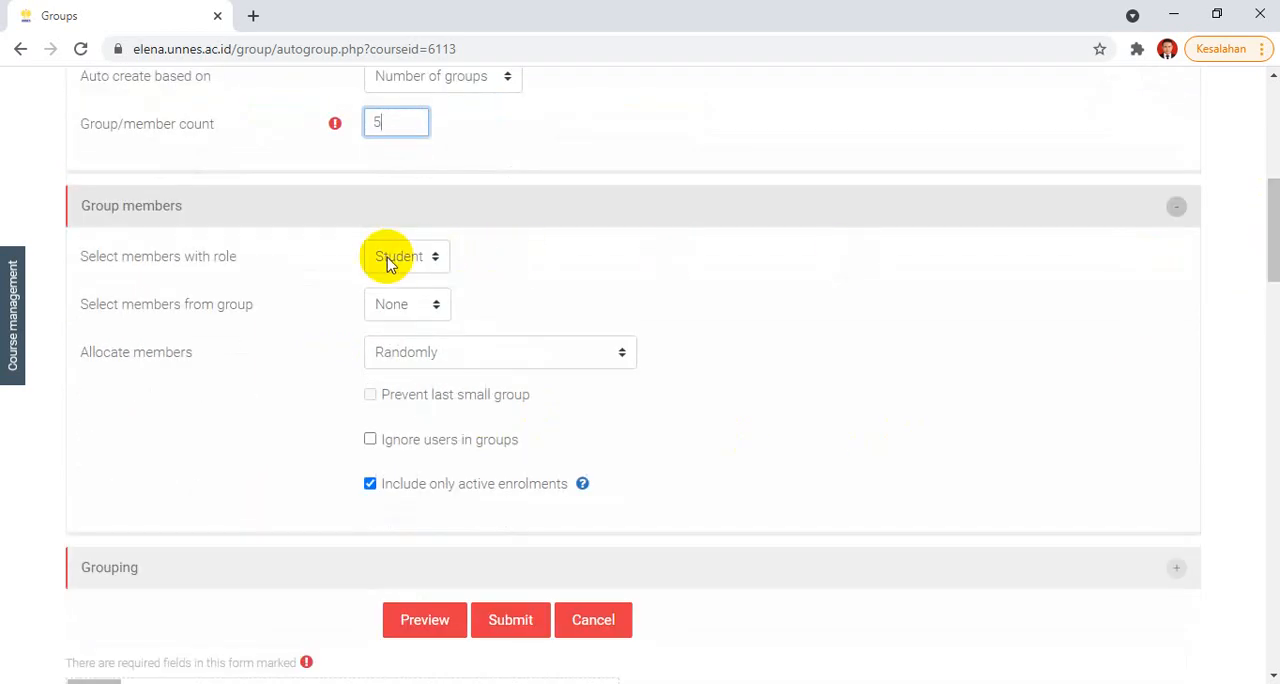
left_click(398, 316)
left_click(578, 305)
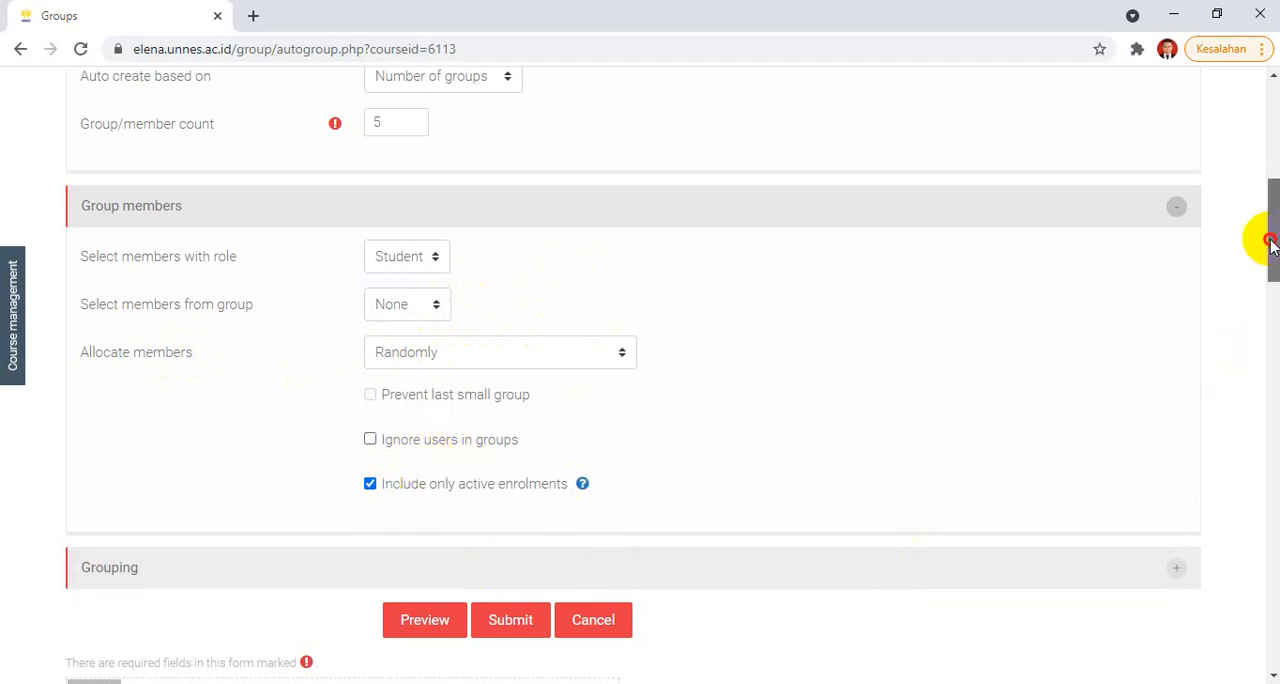
left_click_drag(1266, 243, 1266, 281)
left_click(657, 325)
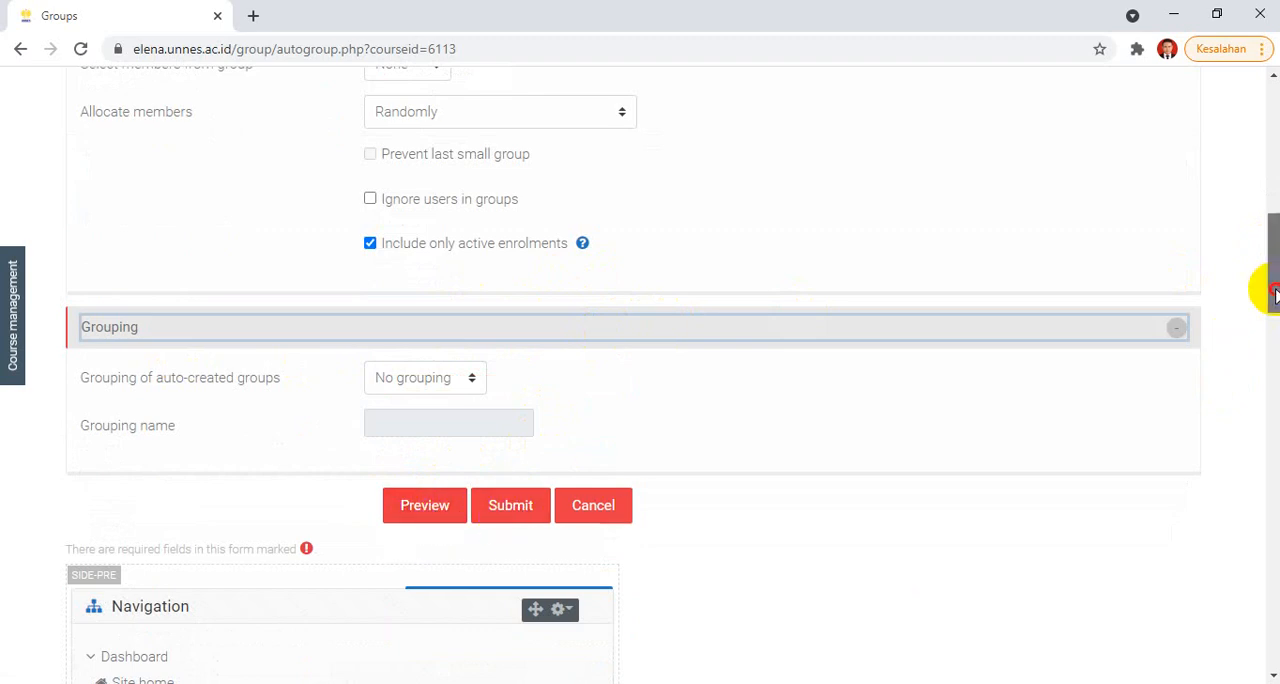
Step: Leave the Auto-create groups form without submitting, return to the course's Groups page and look over the group creation options
left_click_drag(1268, 290, 1266, 180)
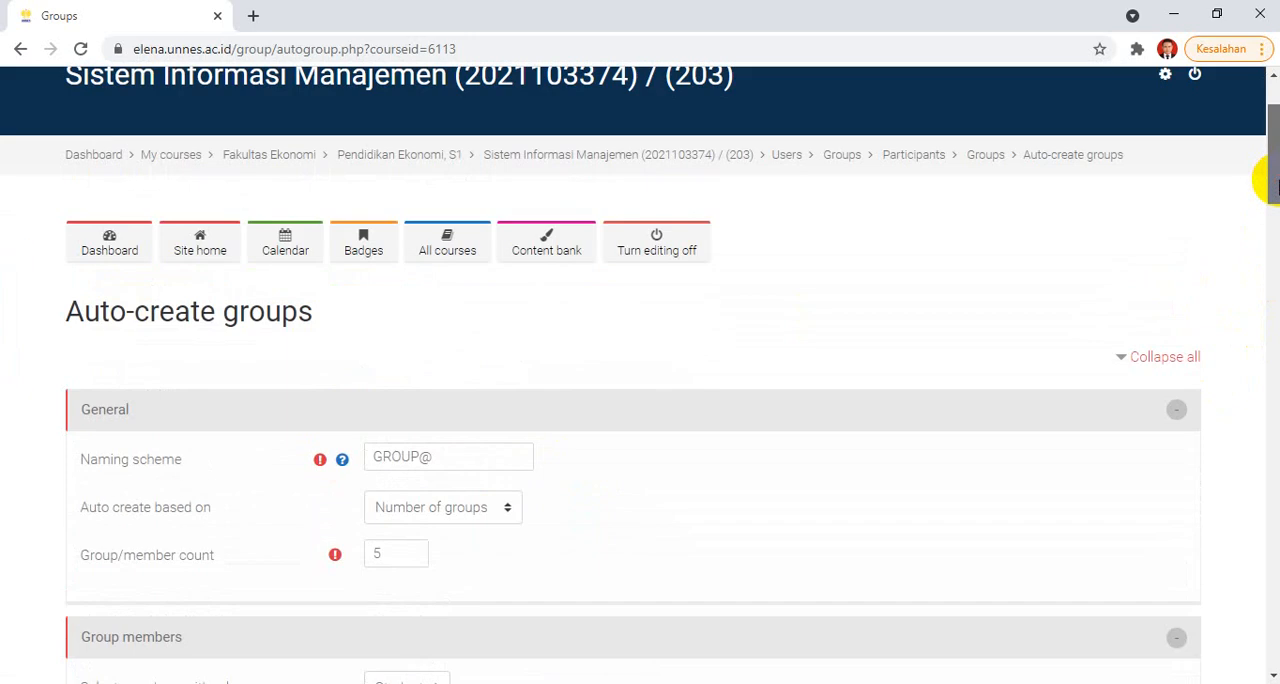
left_click(985, 156)
left_click(740, 155)
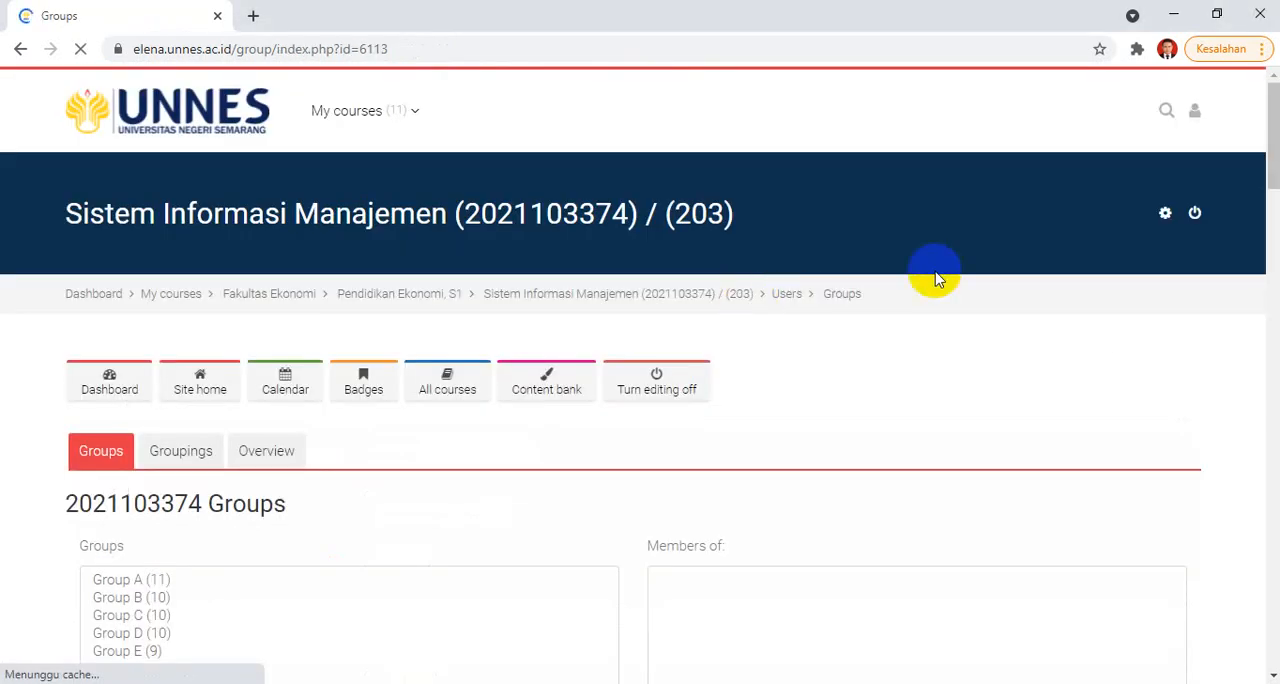
left_click_drag(1273, 110, 1268, 137)
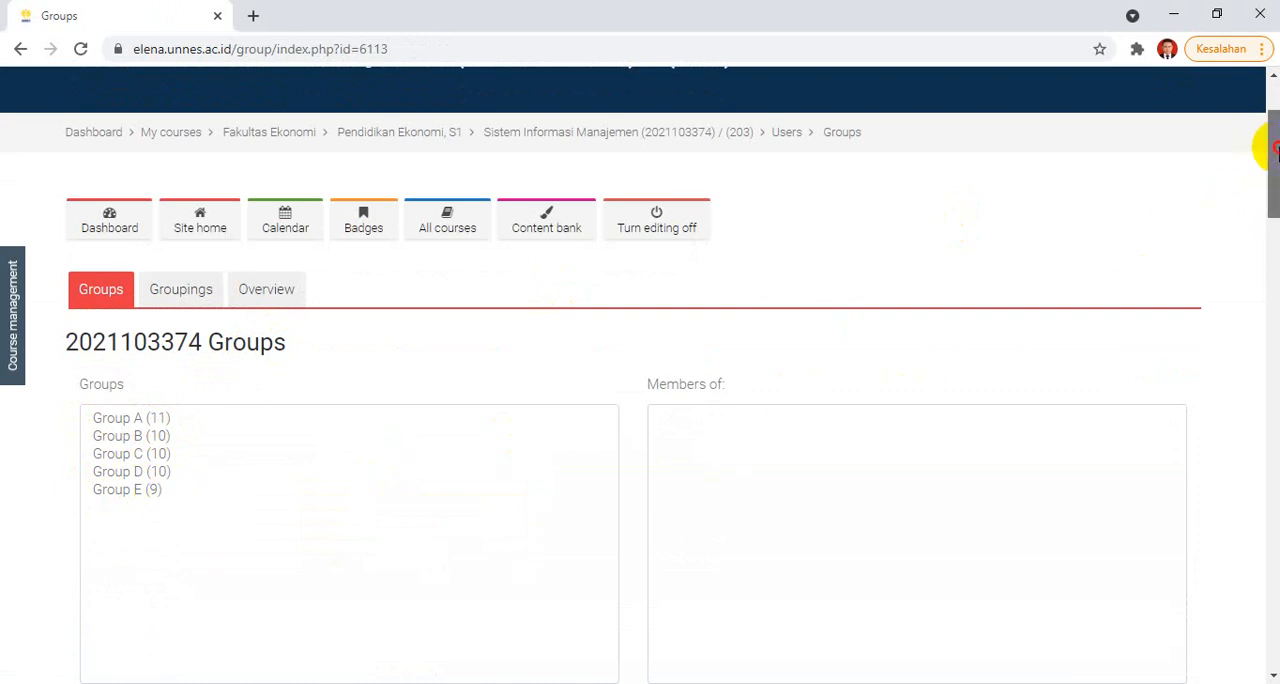
left_click_drag(1276, 148, 1276, 225)
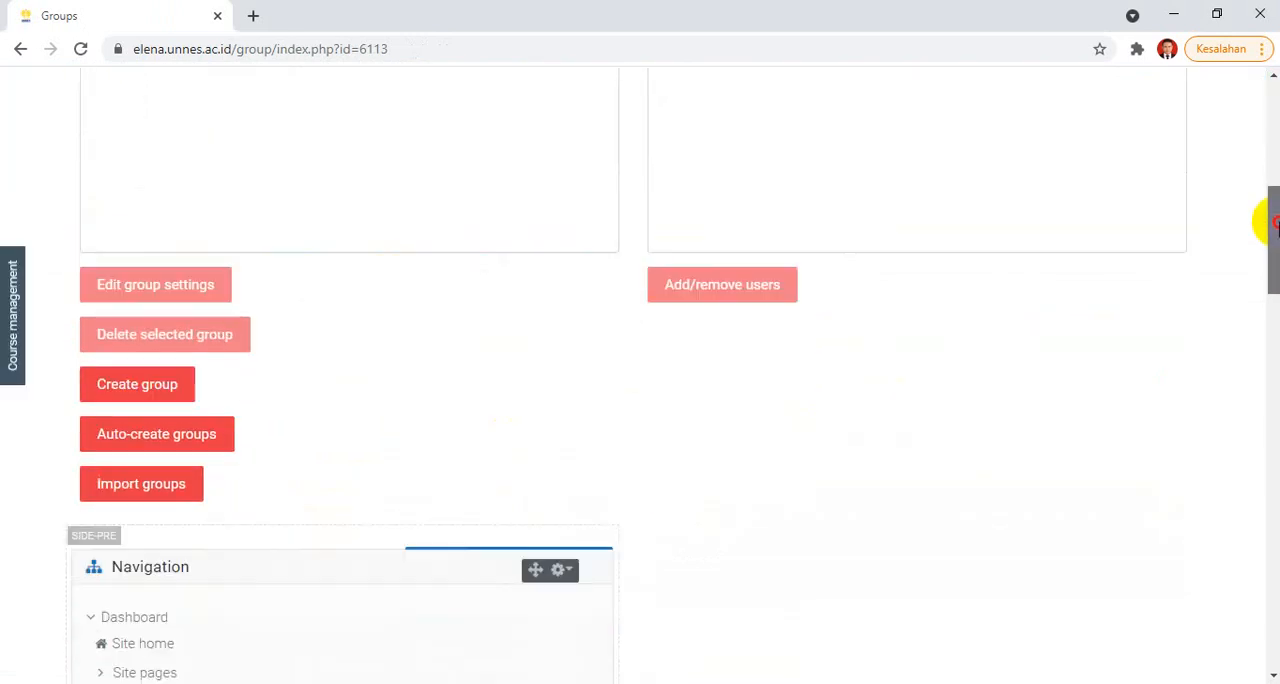
Step: Open the Create group form, look over its name, description, enrolment key and picture fields, and cancel it
left_click(117, 398)
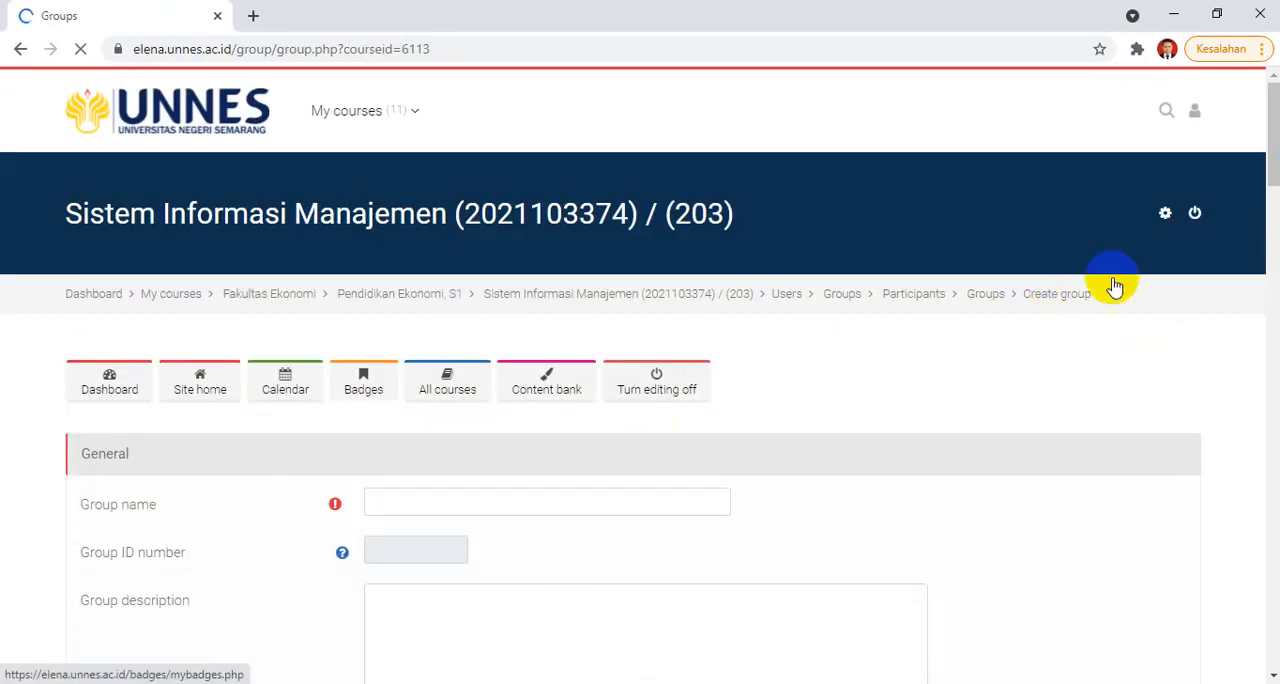
left_click(518, 503)
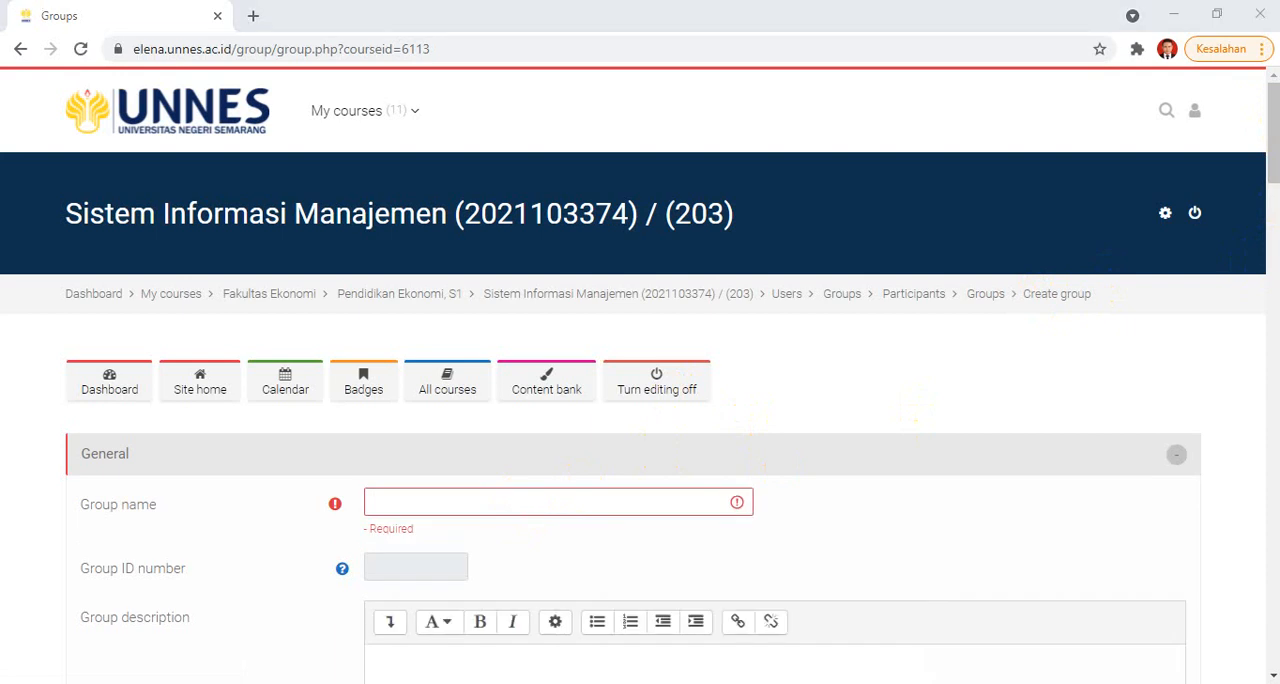
left_click_drag(1274, 109, 1275, 215)
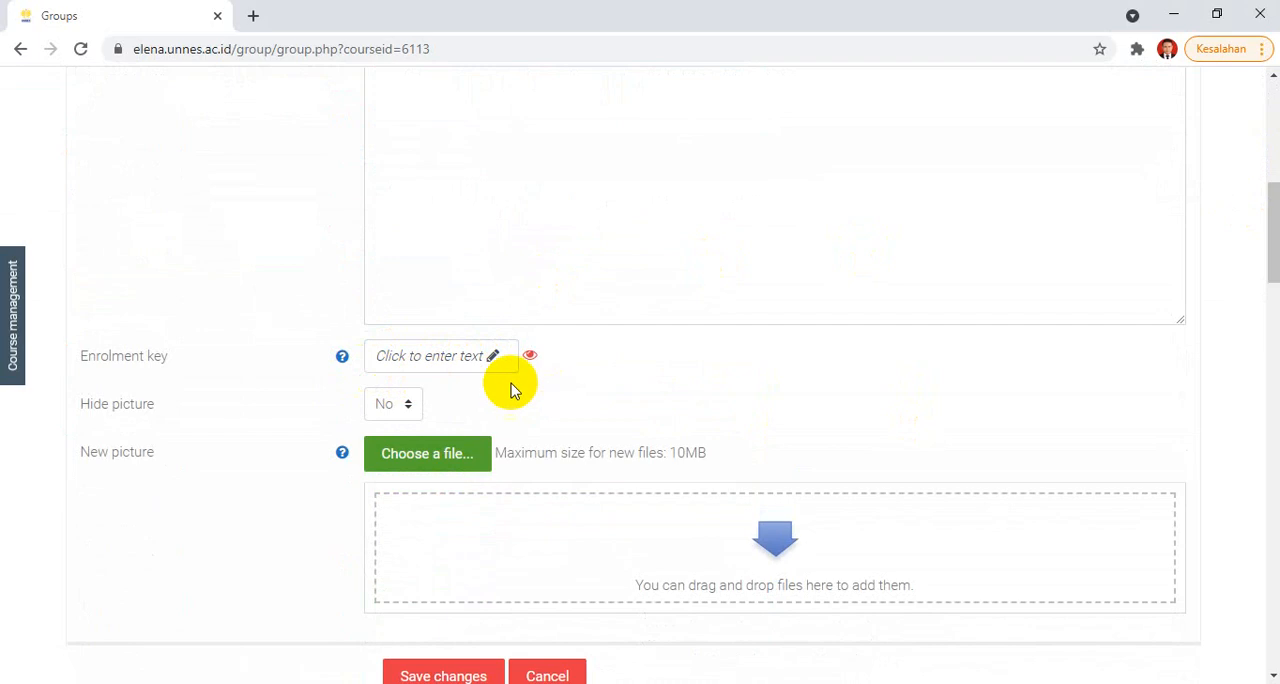
left_click_drag(1272, 228, 1271, 271)
left_click(573, 401)
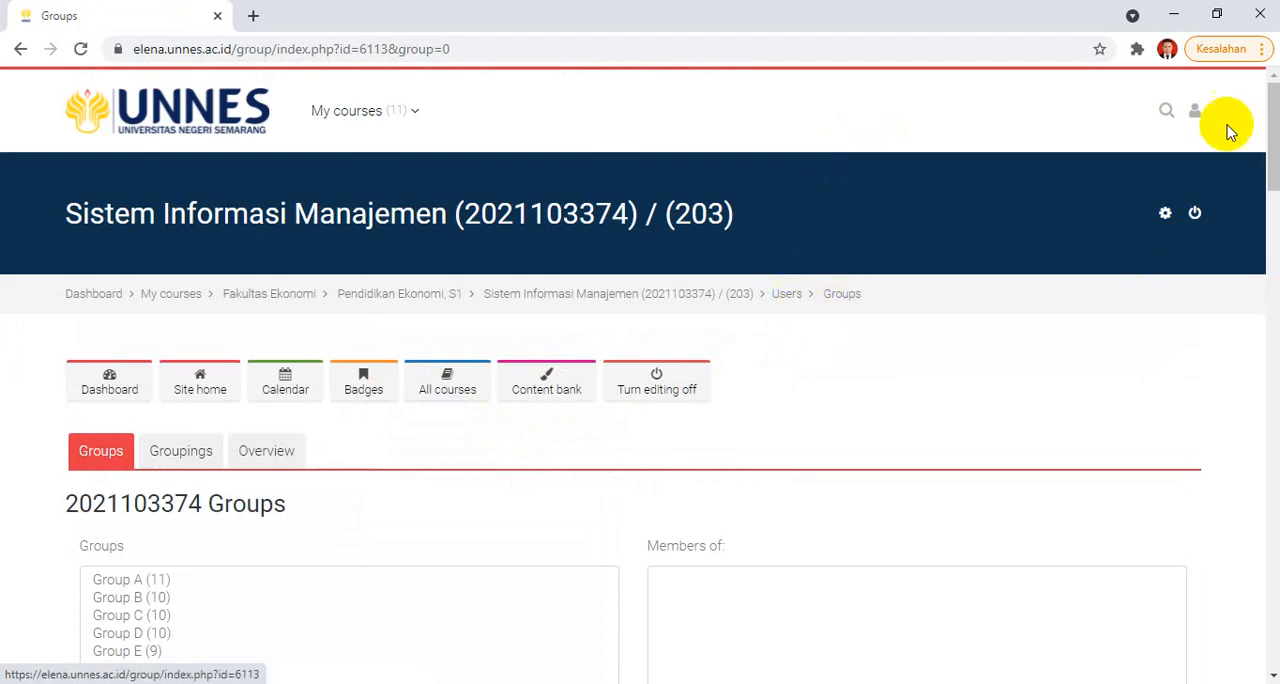
Step: View the member lists of Groups A to E one after another, going through all the groups twice
left_click_drag(1271, 106, 1266, 195)
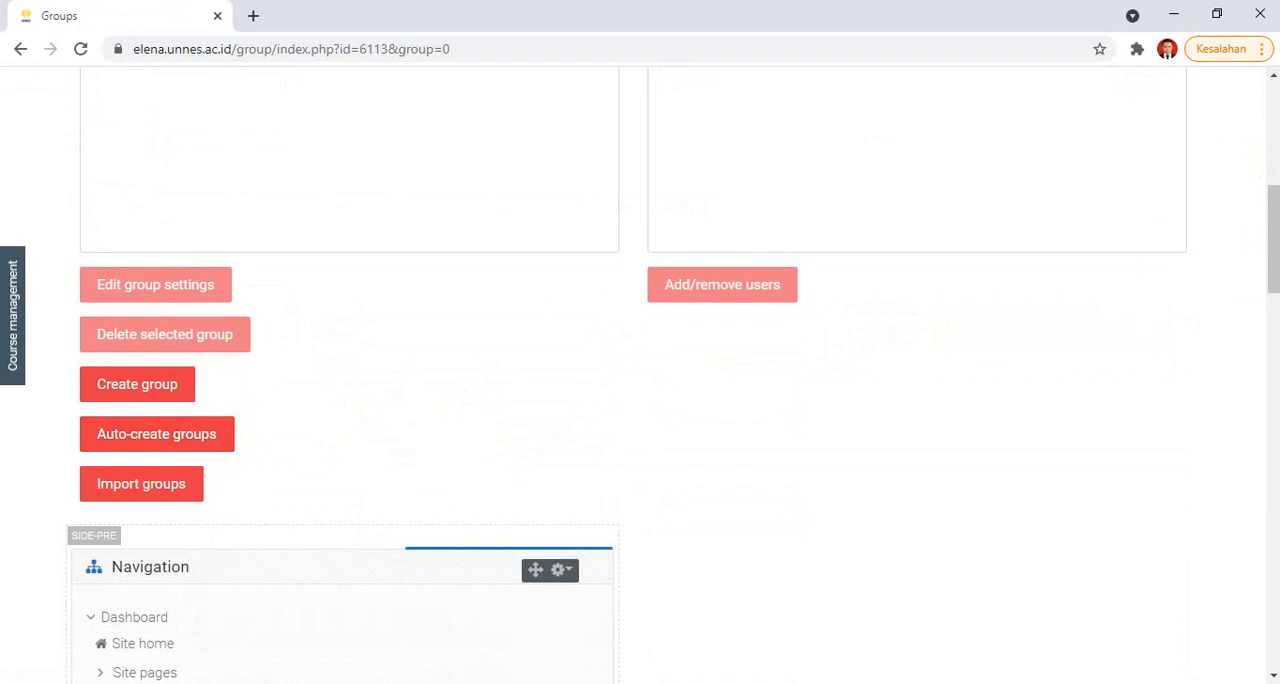
left_click_drag(1274, 250, 1265, 172)
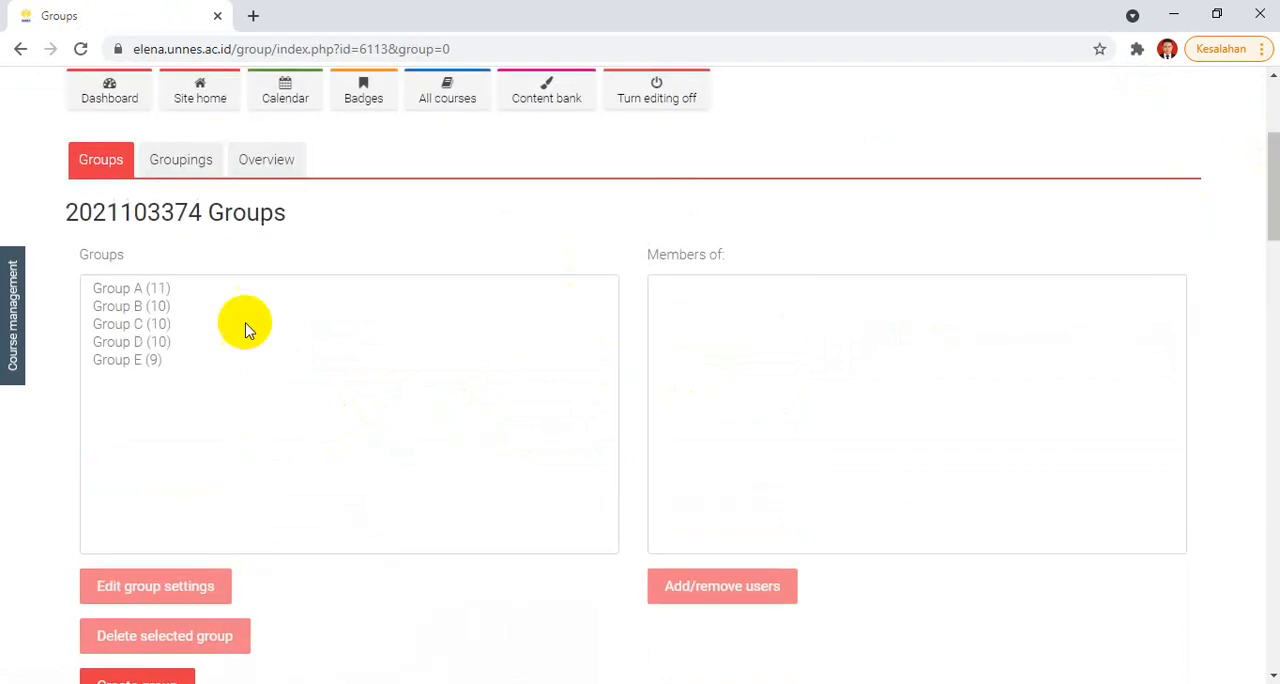
left_click(137, 289)
left_click(134, 307)
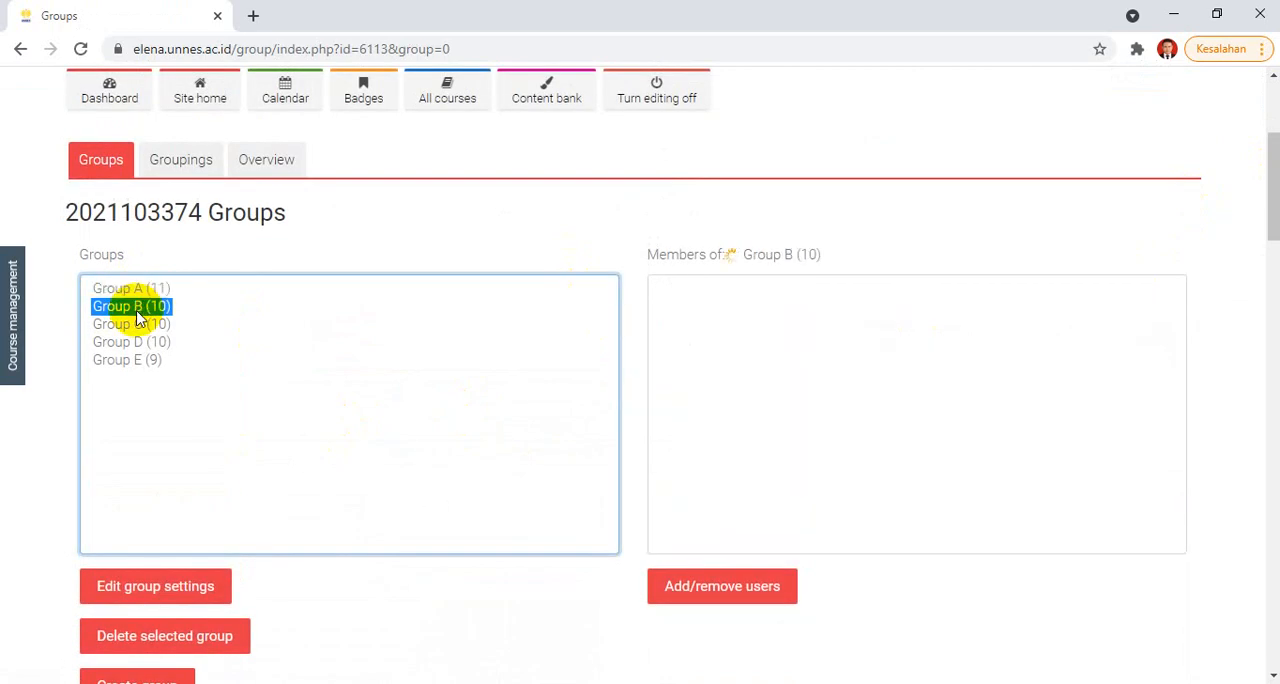
left_click(131, 325)
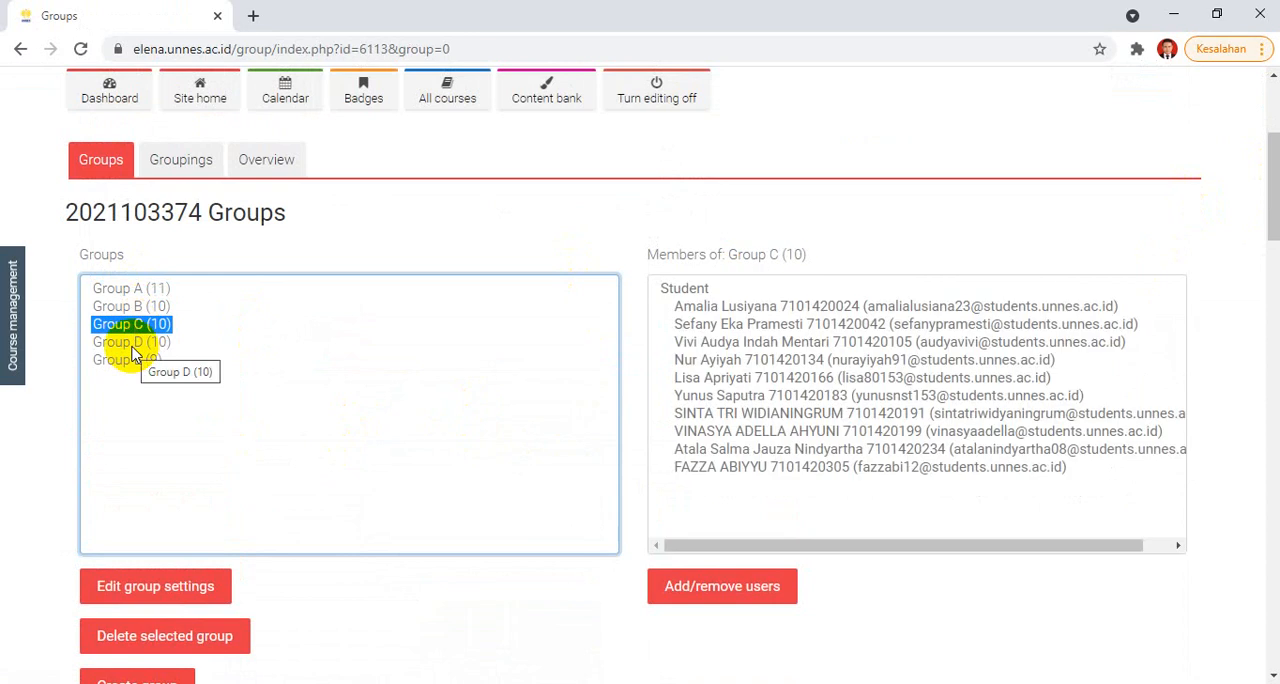
left_click(131, 346)
left_click(132, 361)
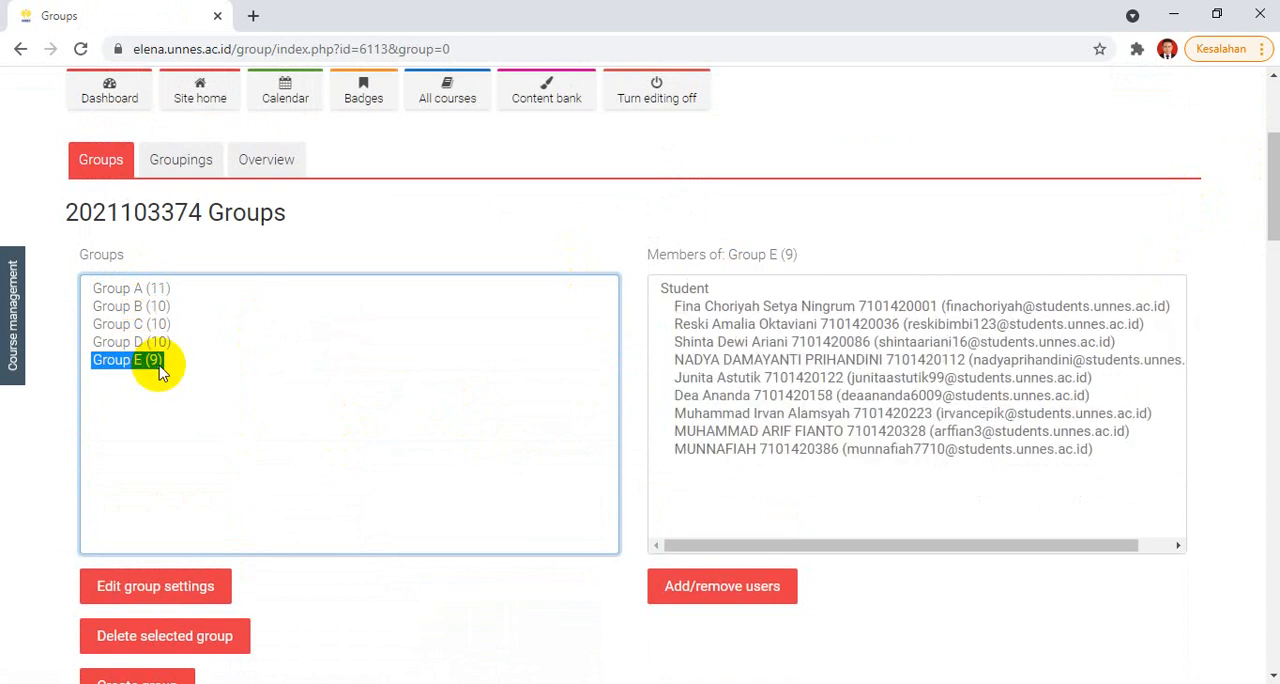
left_click(117, 290)
left_click(115, 307)
left_click(115, 325)
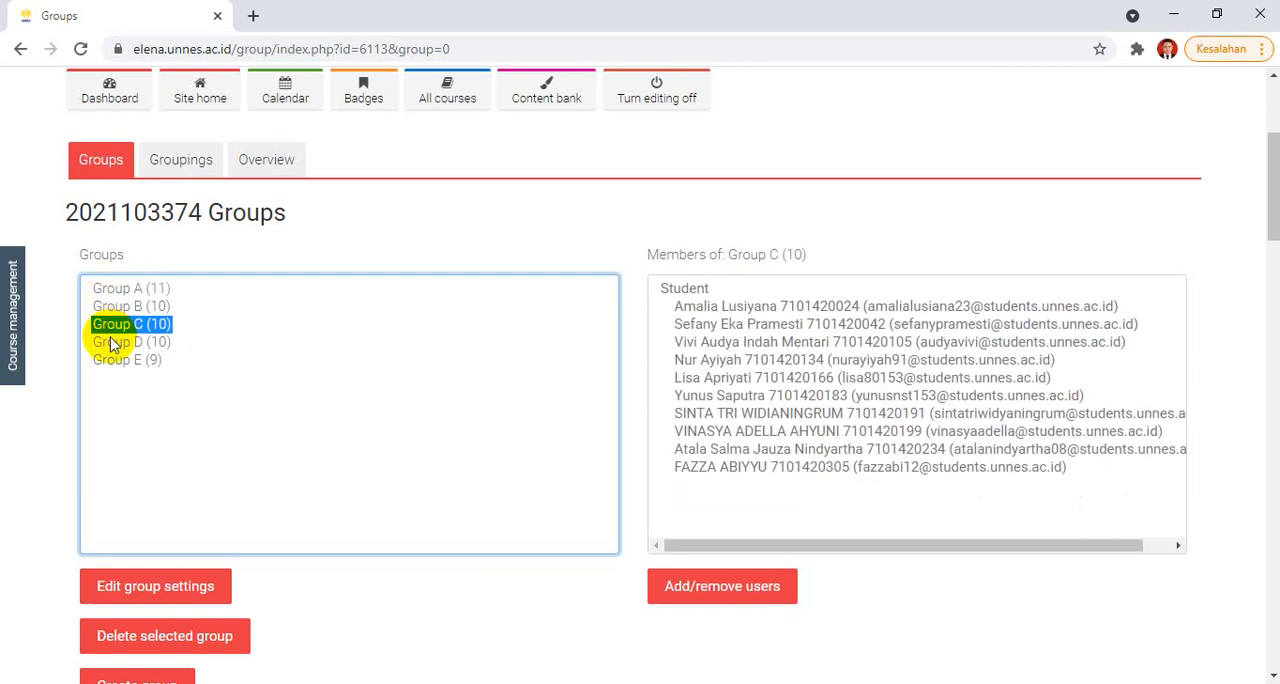
left_click(115, 343)
left_click(115, 361)
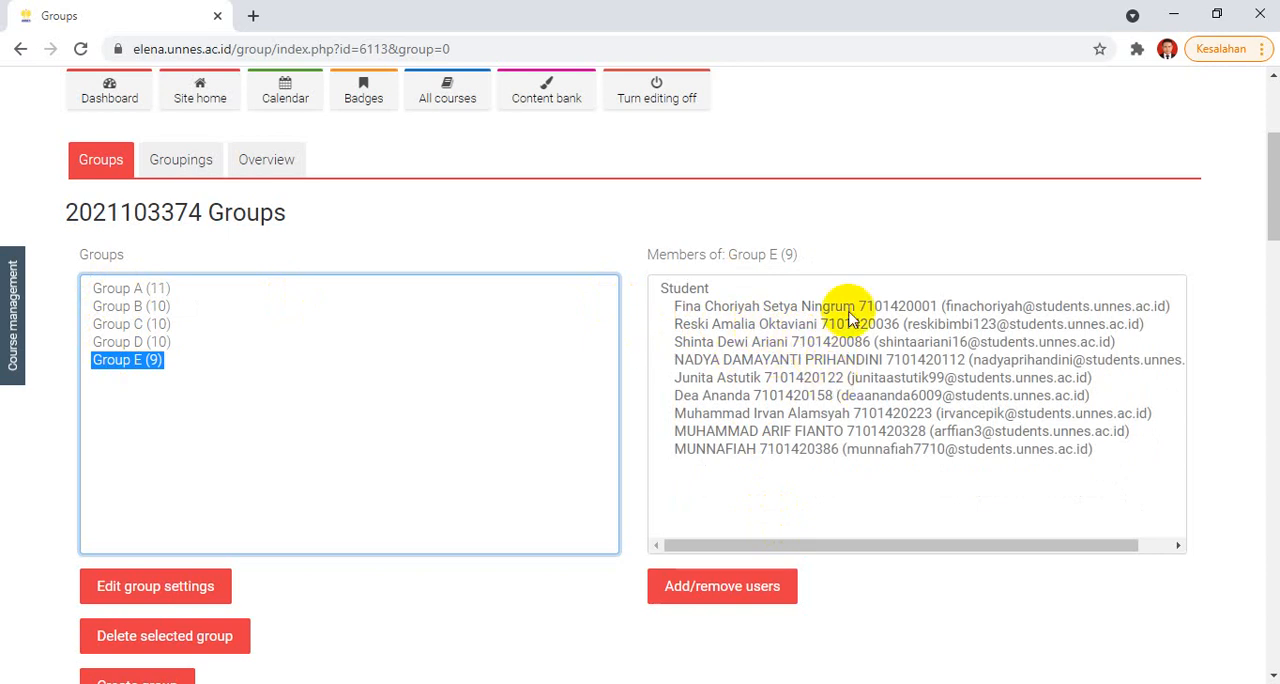
left_click(770, 488)
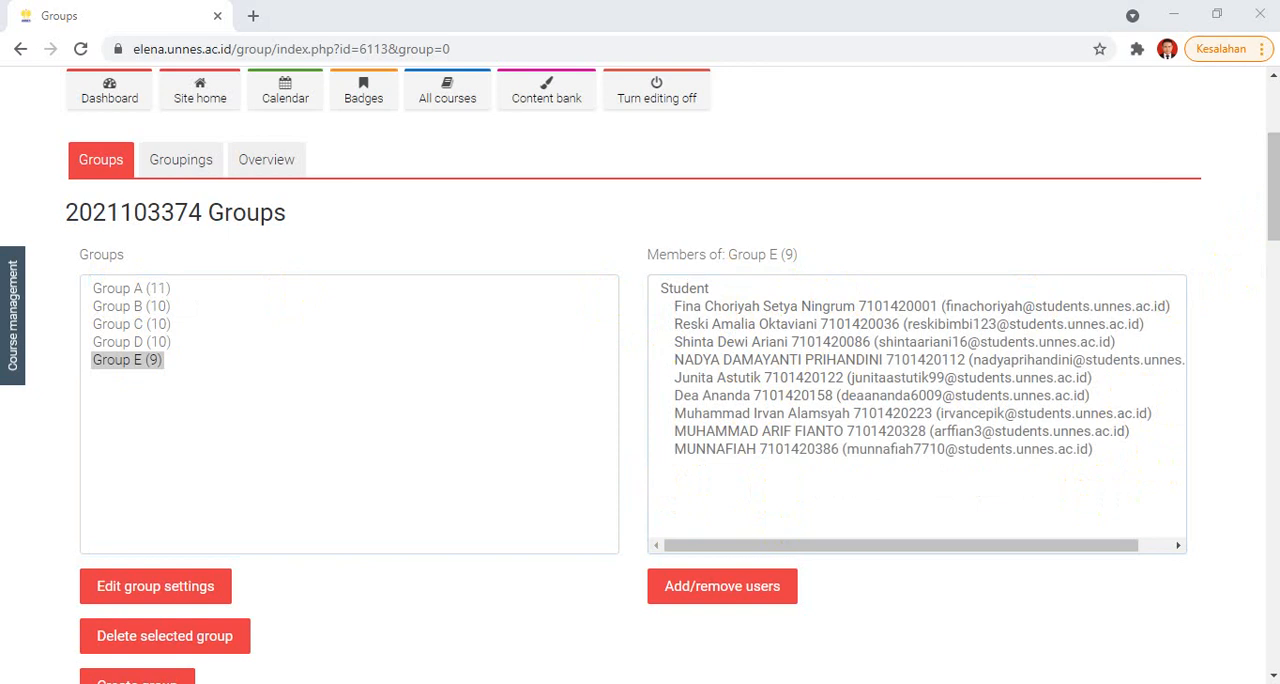
Step: Return to the Sistem Informasi Manajemen course page and add a new Forum activity to the Konsep dasar teknologi informasi section
left_click_drag(1257, 200, 1257, 157)
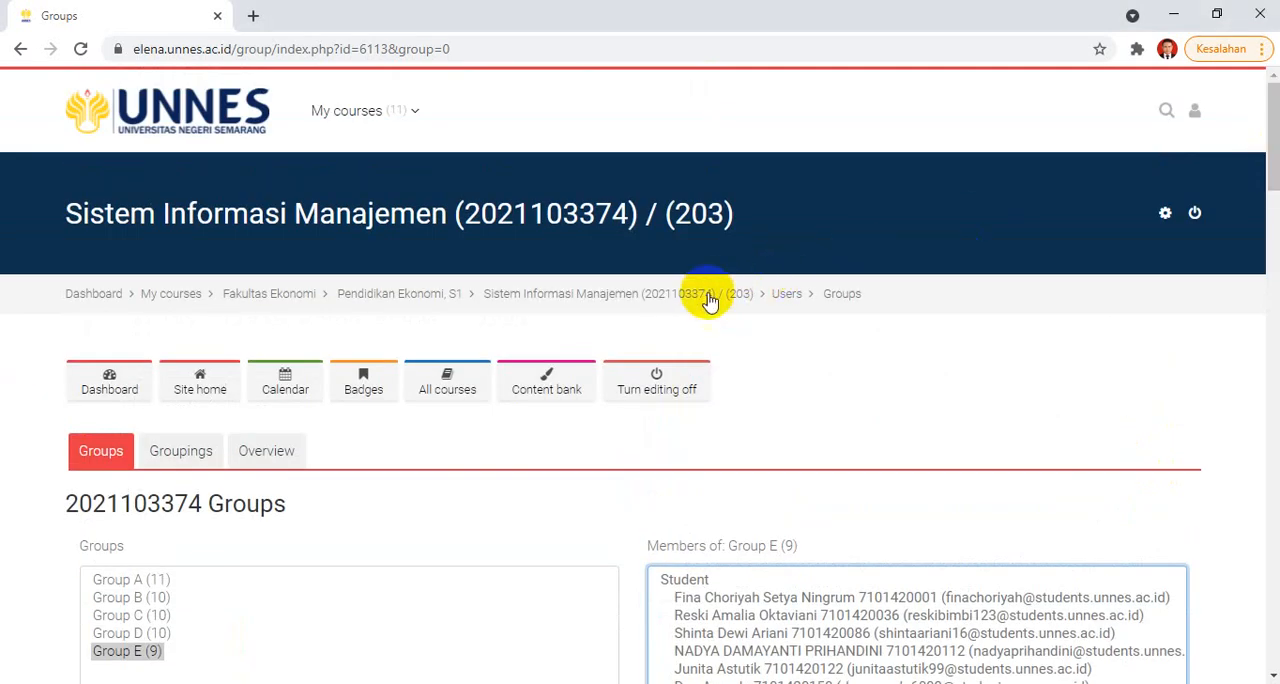
left_click(708, 298)
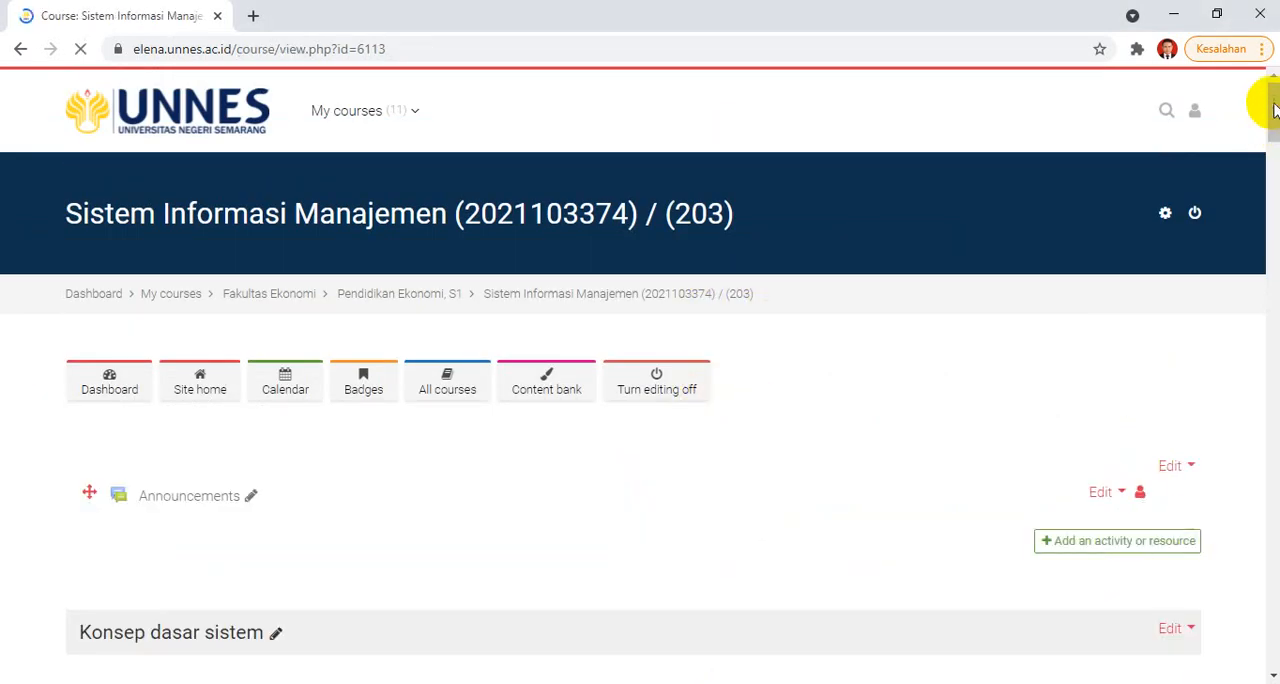
left_click_drag(1274, 108, 1272, 232)
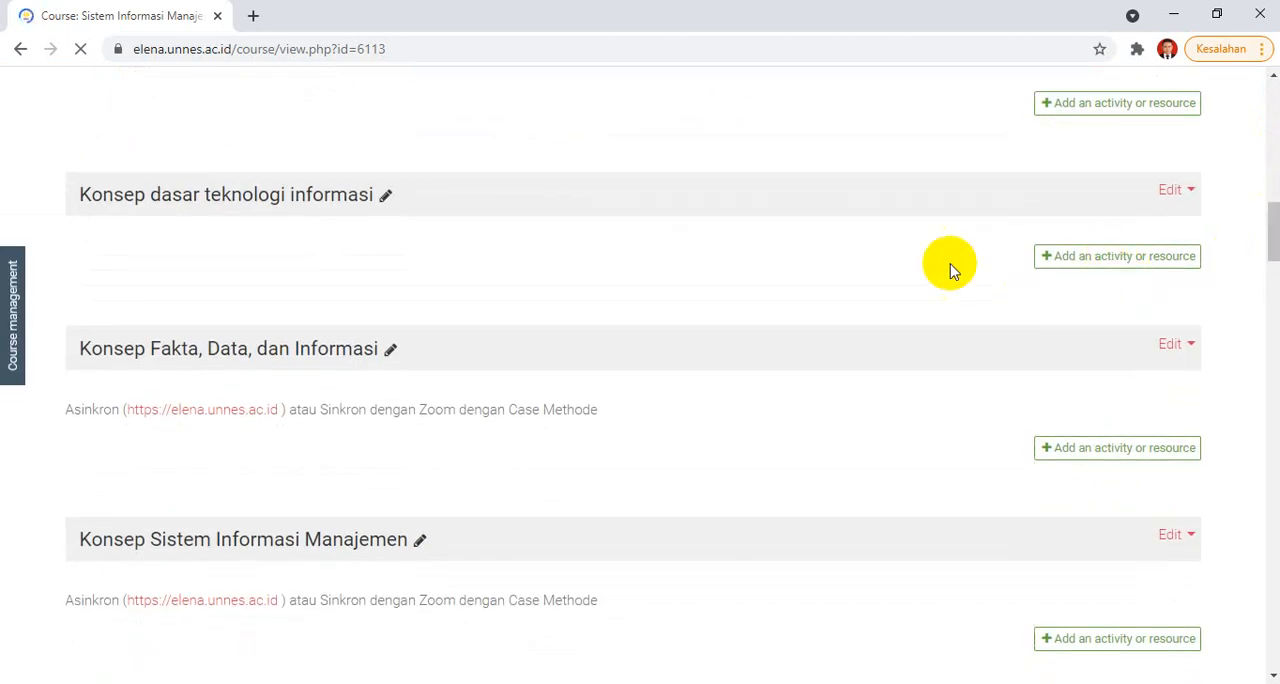
scroll(1272, 225, "up", 2)
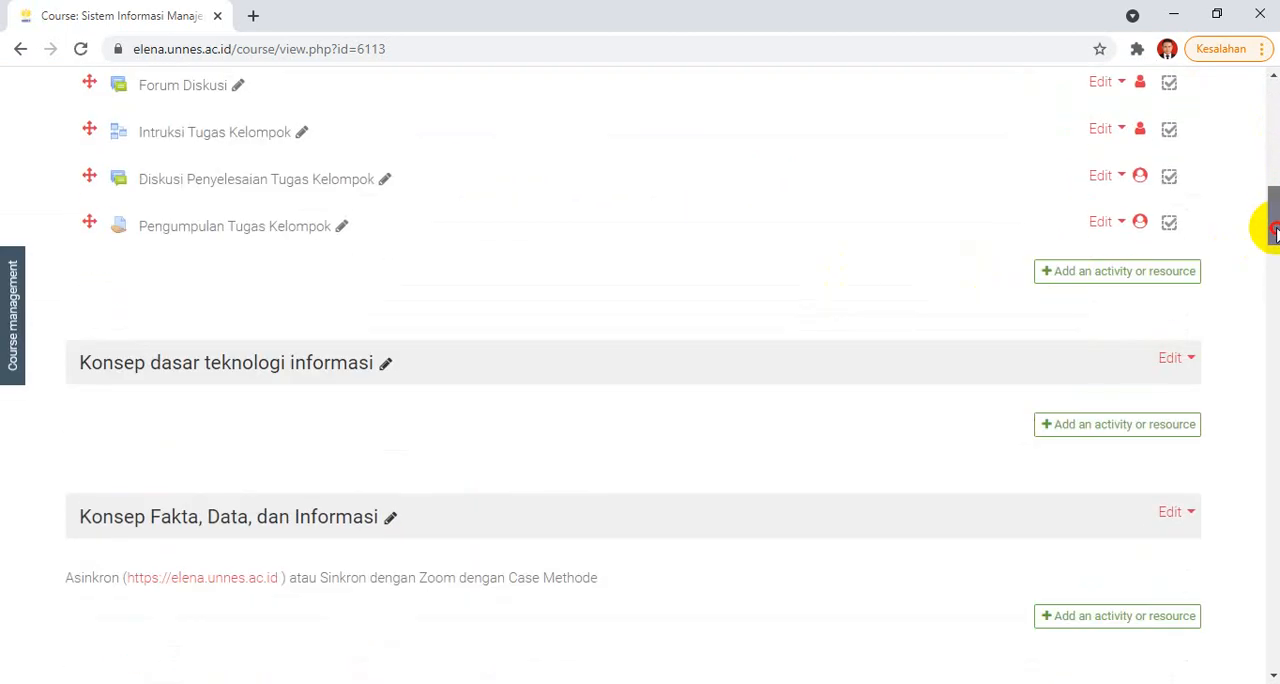
left_click_drag(1270, 196, 1270, 238)
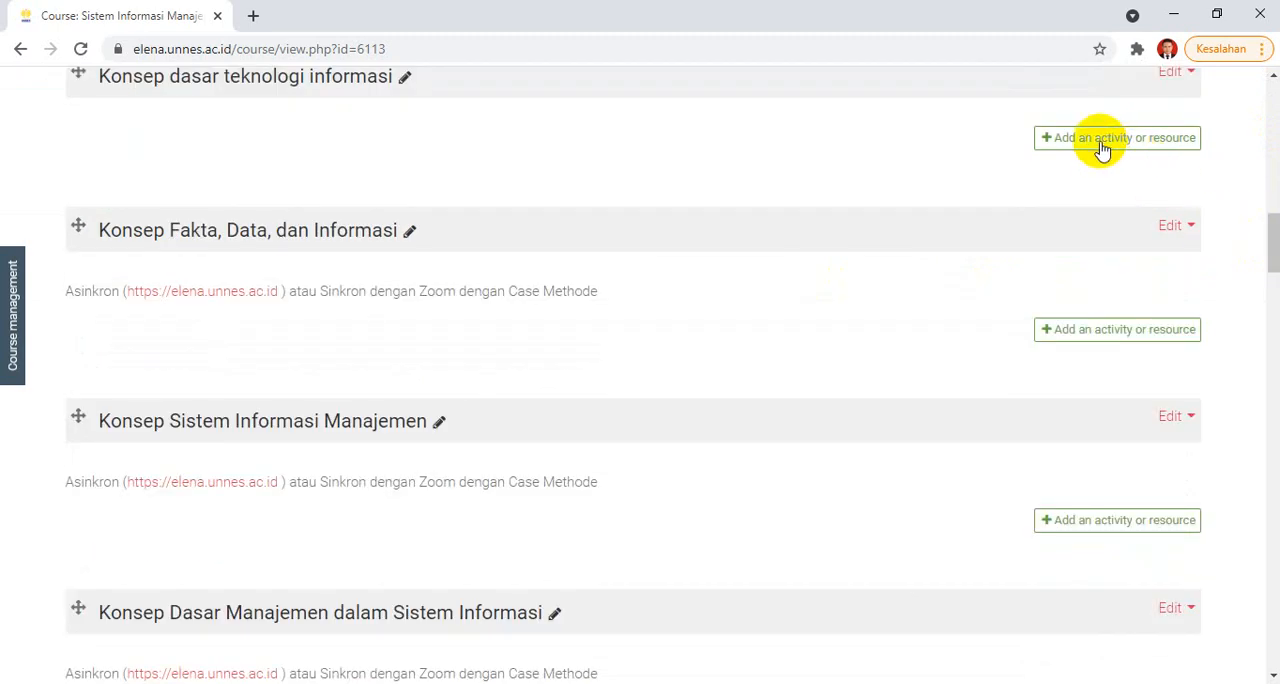
left_click(1101, 140)
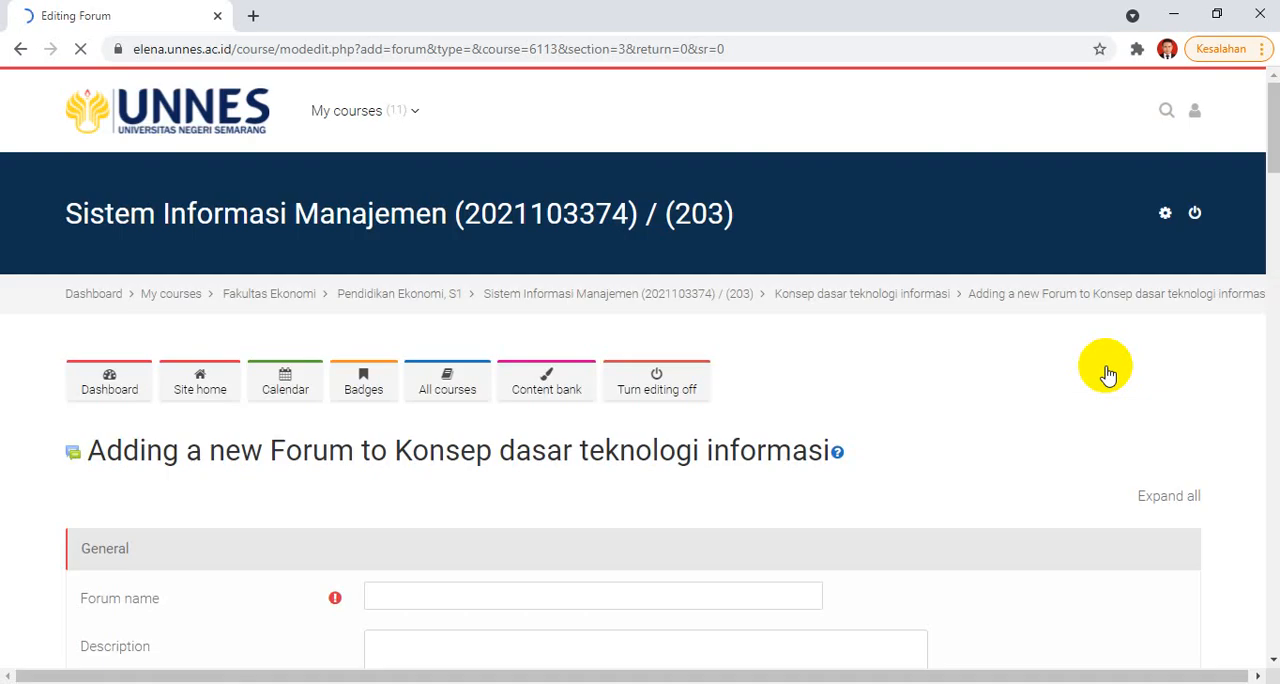
Step: Name the new forum FORUM DISKUSI KELOMPOK
scroll(1272, 134, "down", 3)
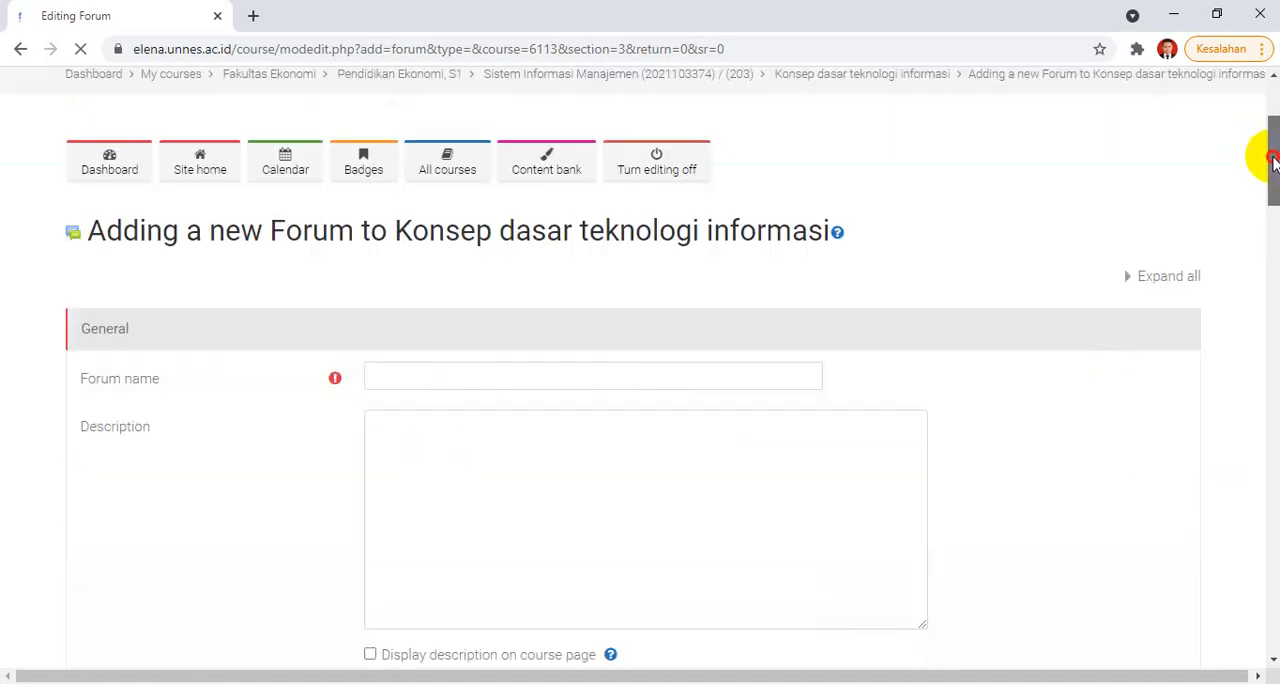
left_click(629, 258)
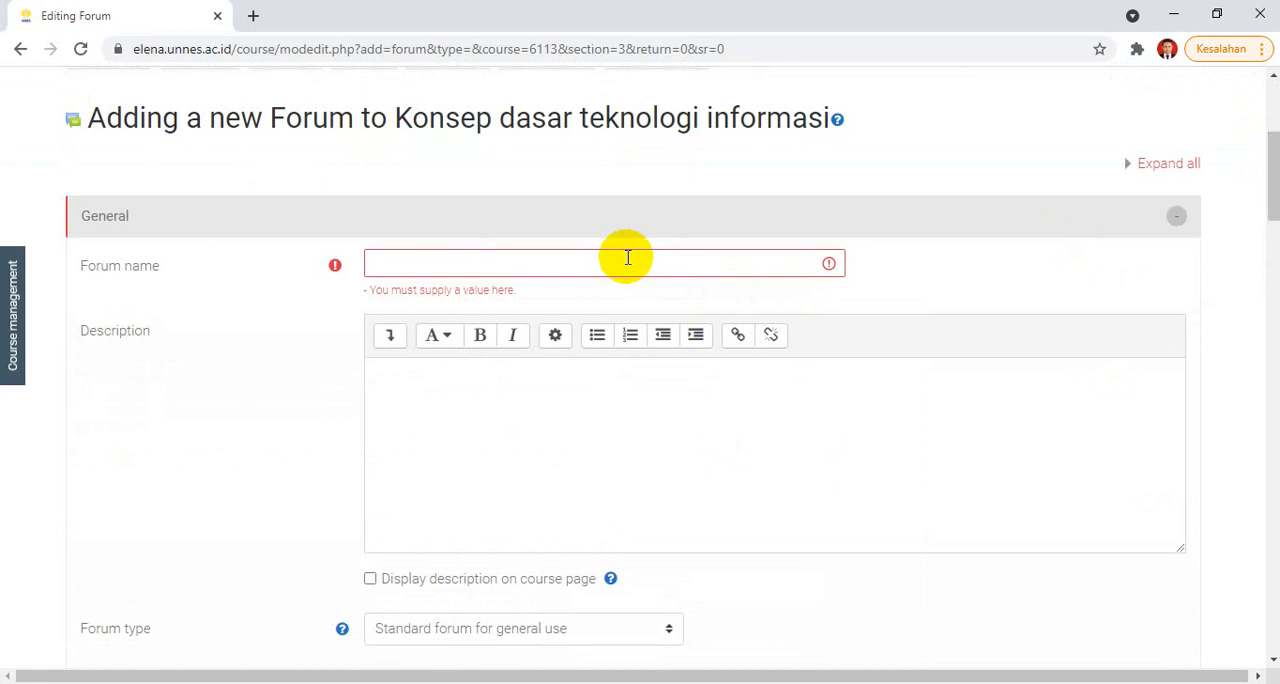
left_click(627, 258)
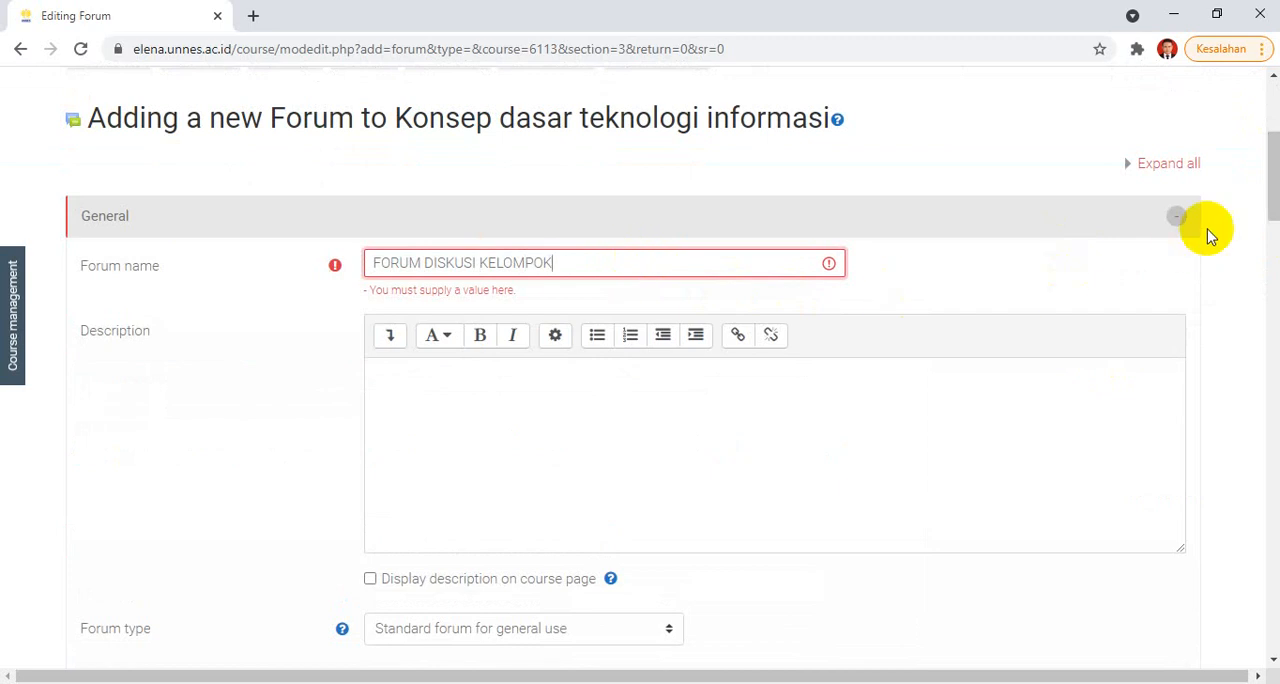
left_click_drag(1270, 150, 1273, 234)
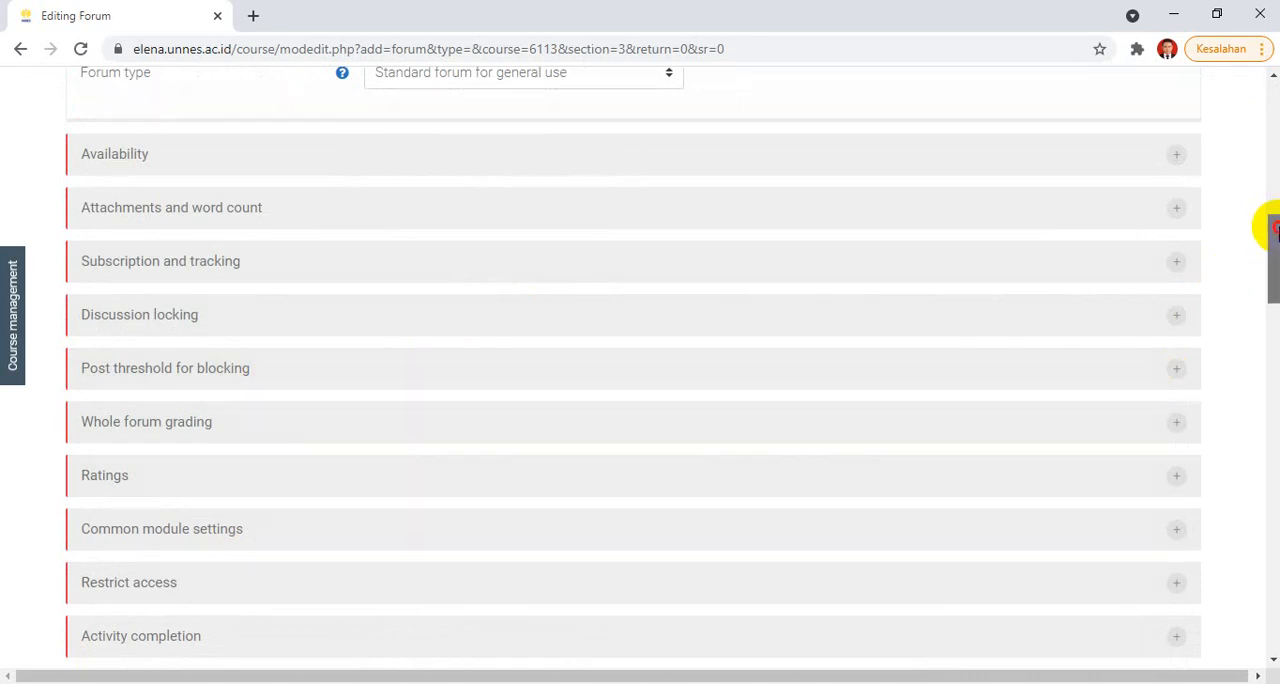
Step: Set the forum's completion tracking to Show activity as complete when conditions are met
left_click_drag(1268, 223, 1268, 231)
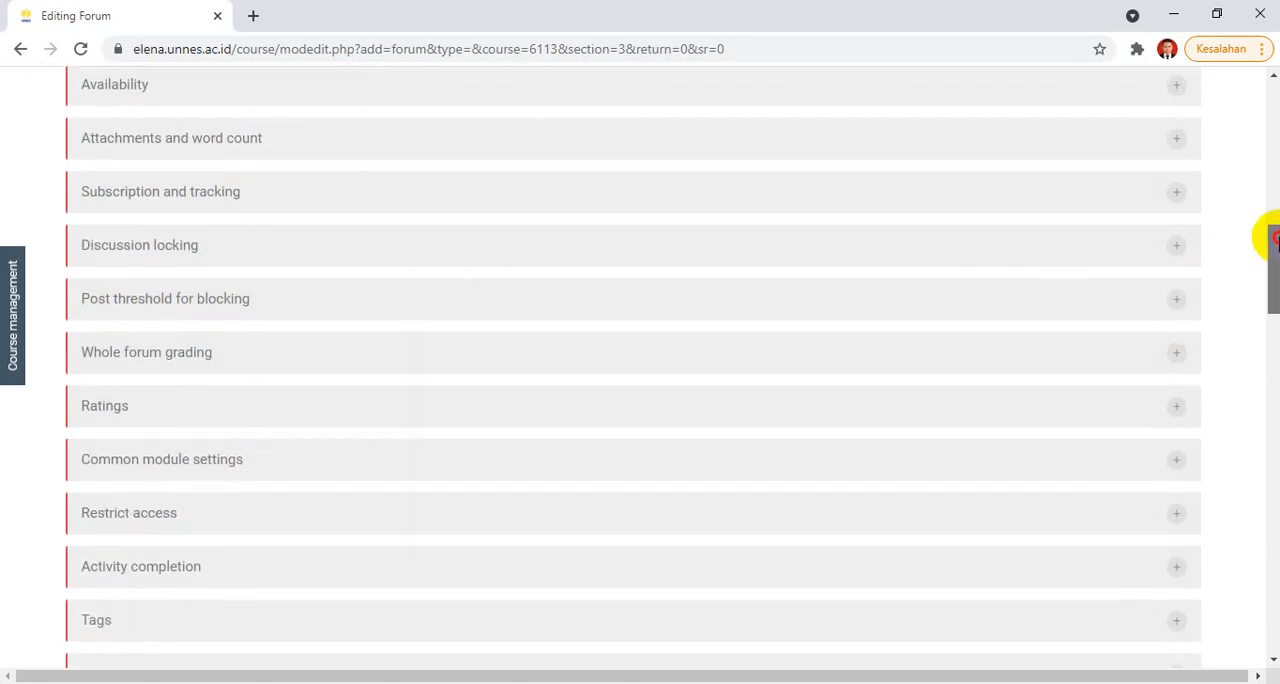
left_click(258, 514)
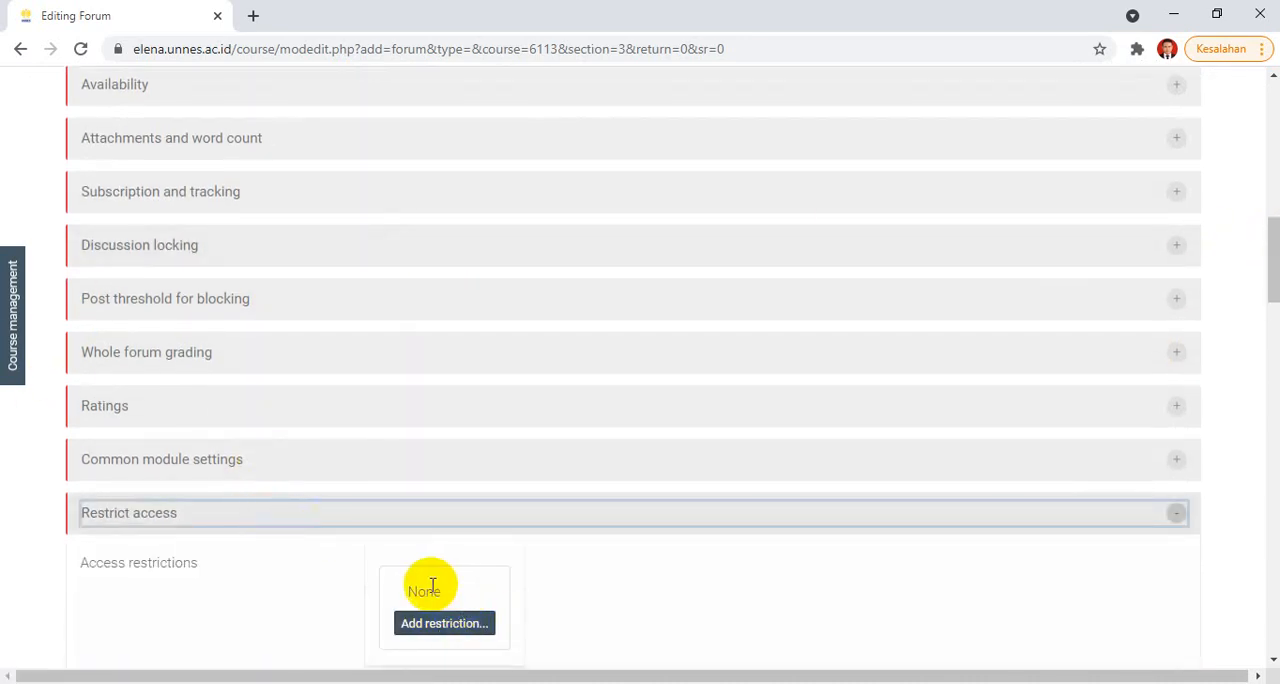
left_click_drag(1274, 218, 1271, 291)
left_click(512, 295)
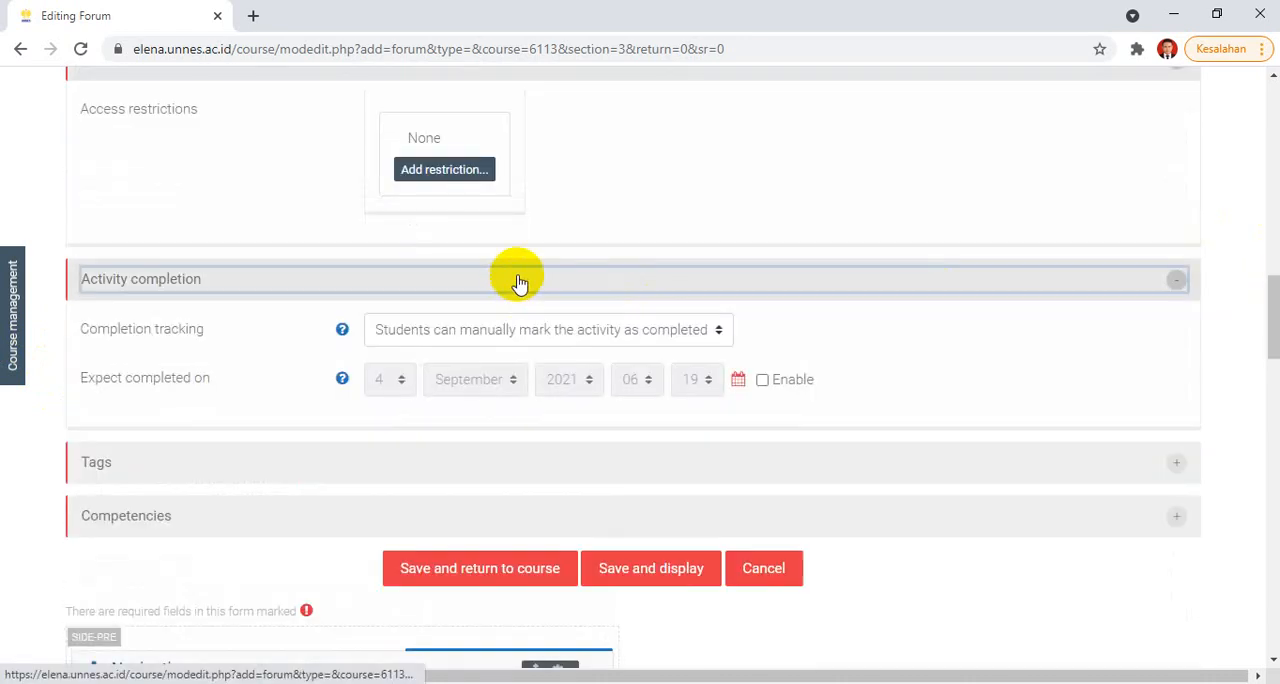
left_click(490, 326)
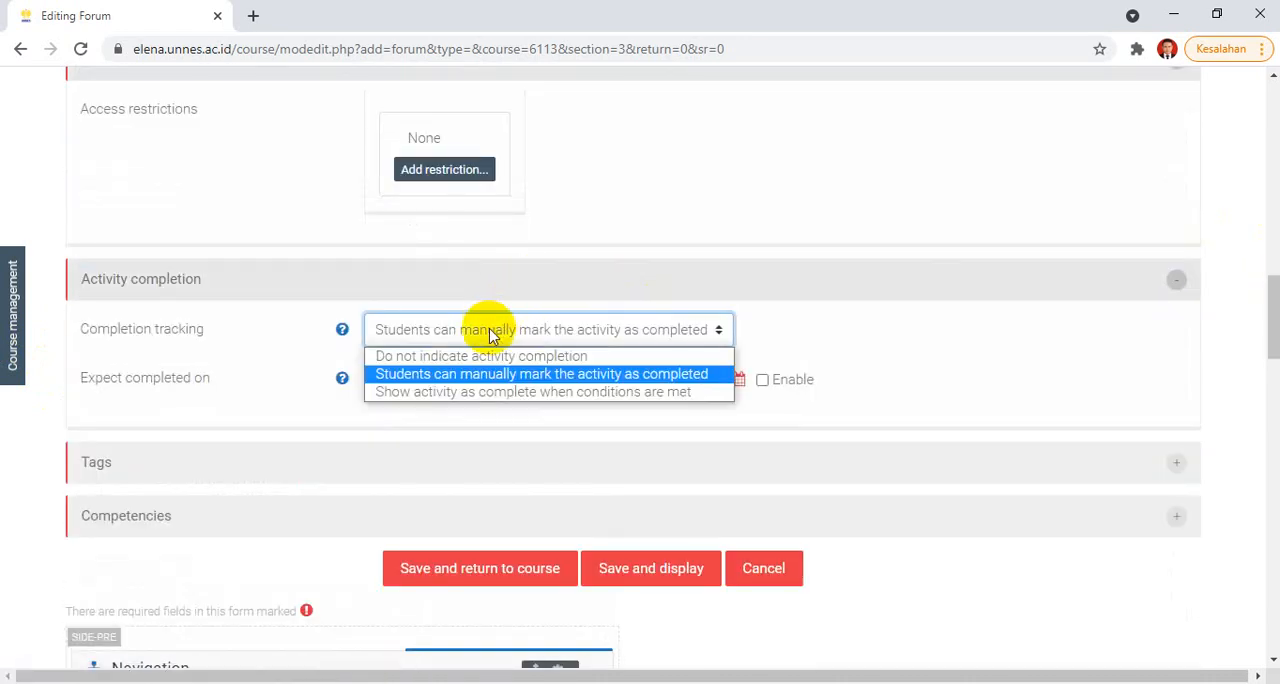
left_click(466, 395)
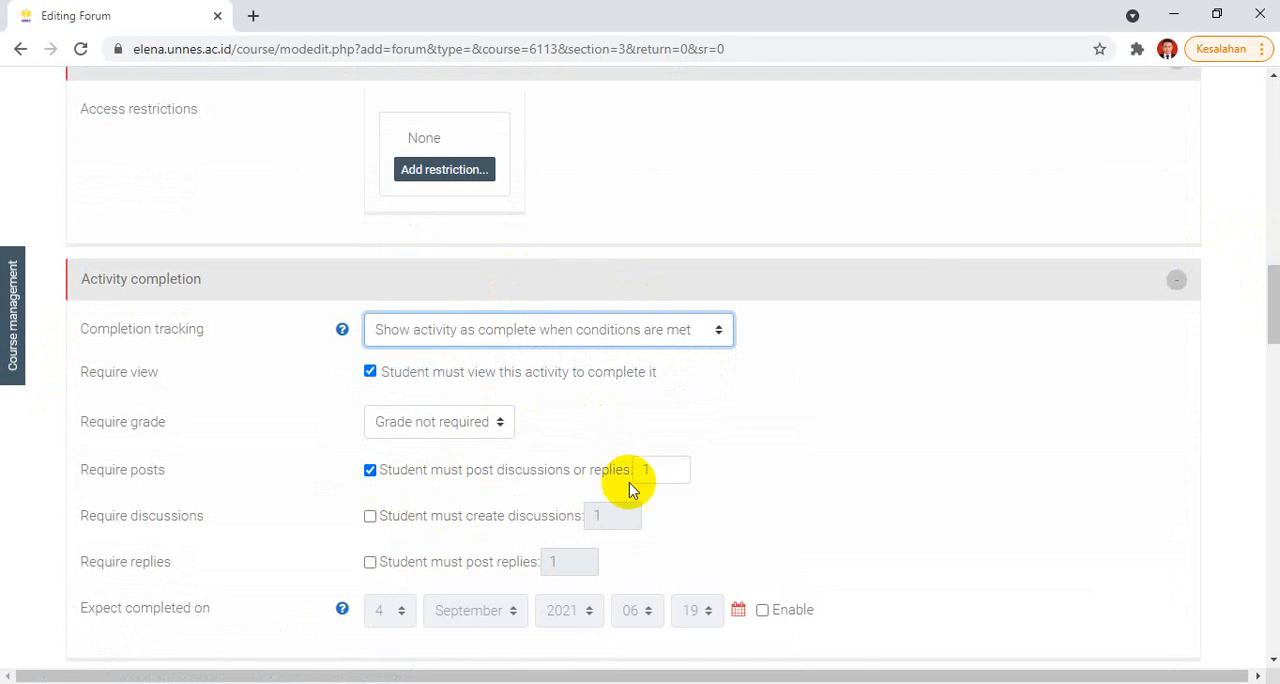
Step: Require students to post 4 discussions or replies to complete the forum, and save it, returning to the course
left_click_drag(659, 472, 624, 478)
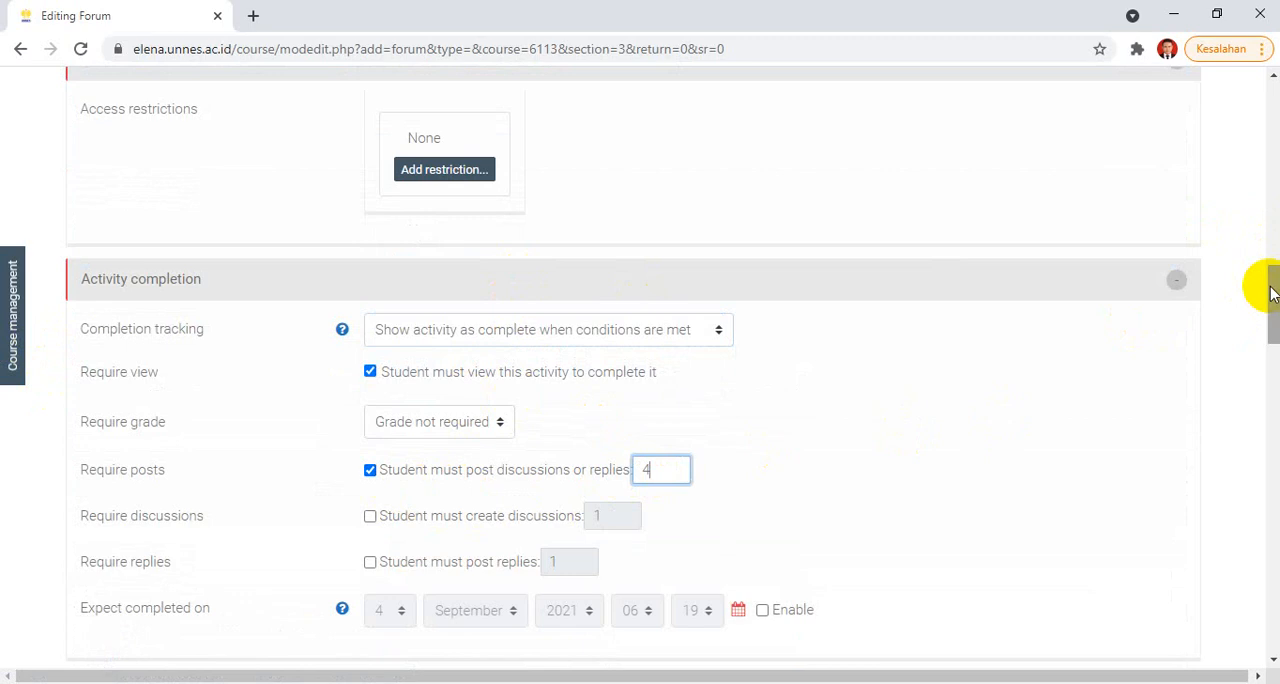
left_click_drag(1272, 293, 1270, 322)
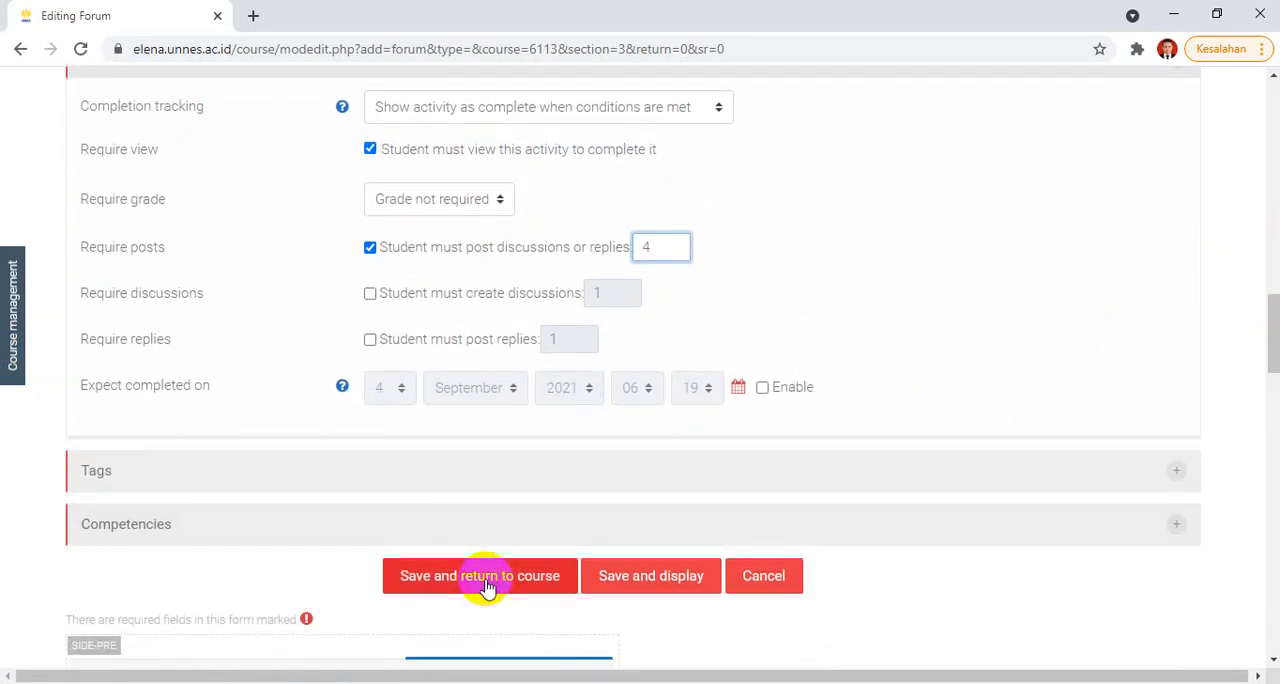
left_click(486, 587)
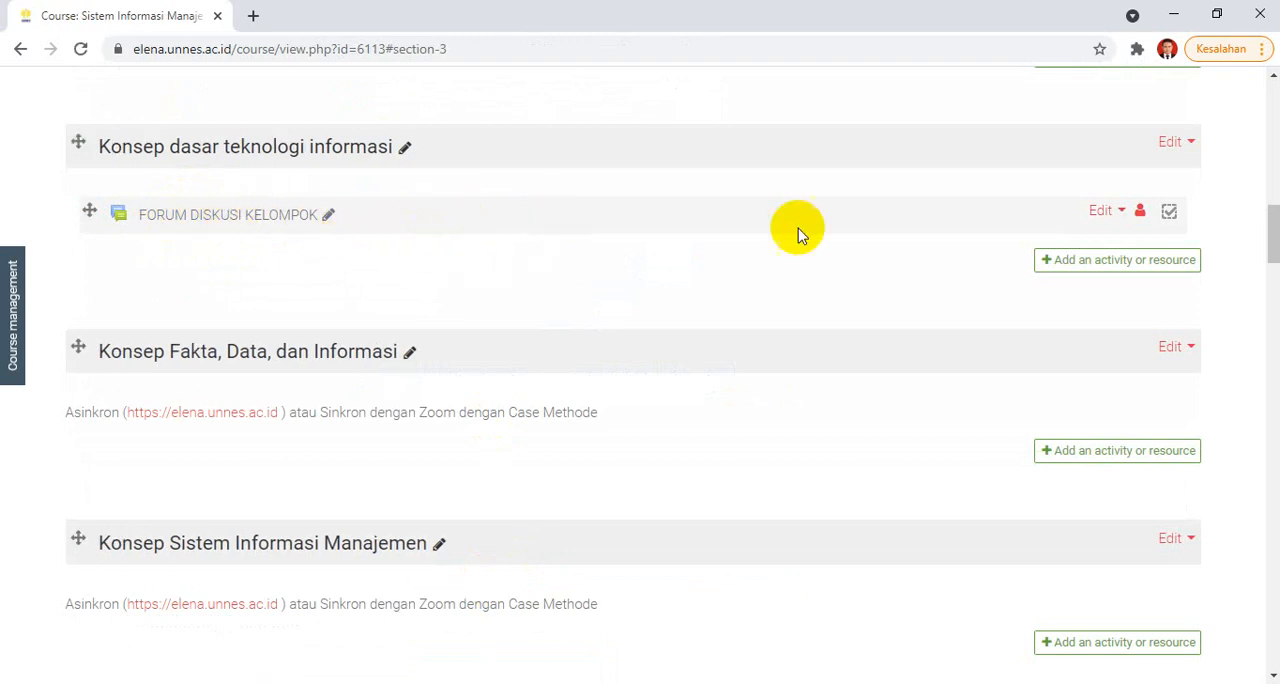
Step: Cycle through the group modes of FORUM DISKUSI KELOMPOK and leave it on Separate groups
left_click(1141, 215)
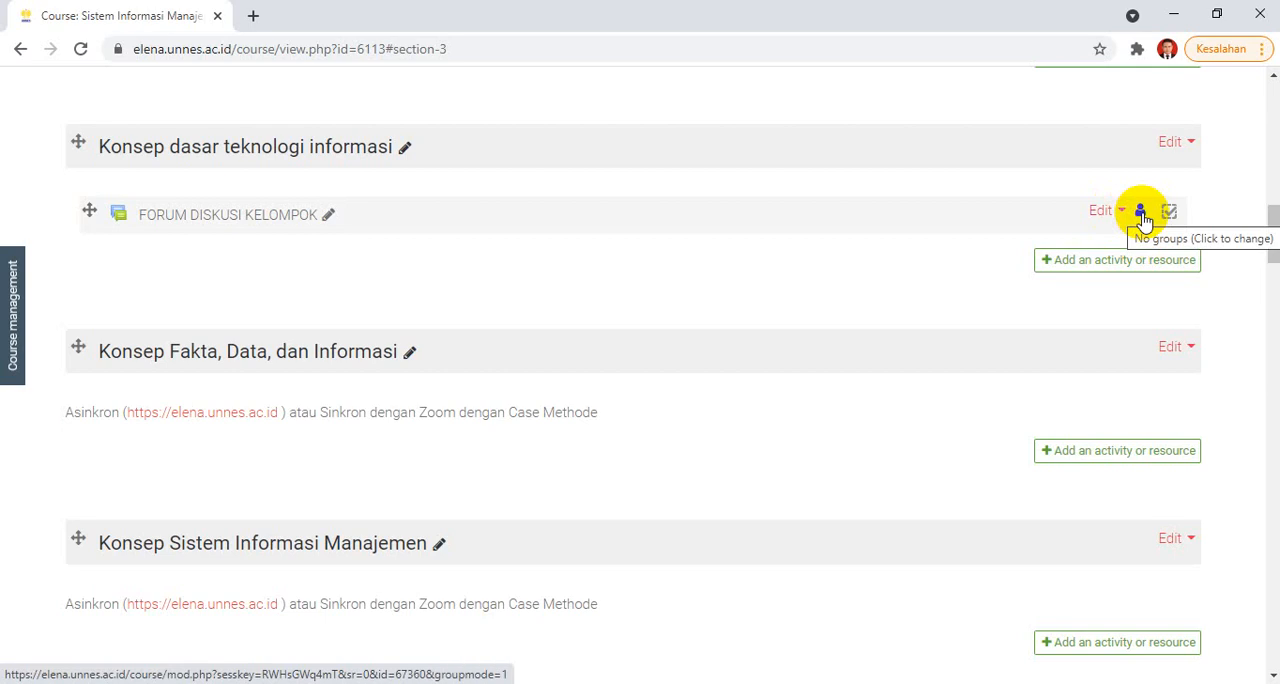
left_click(1141, 215)
left_click(1141, 214)
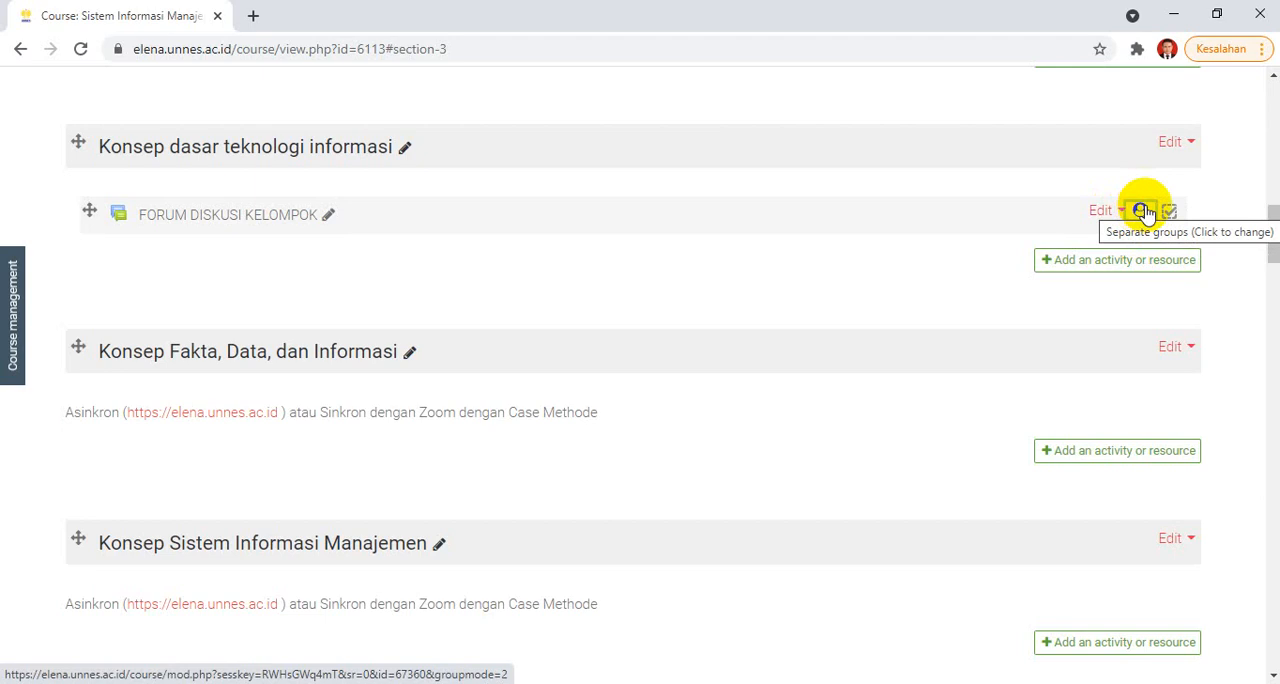
left_click(1141, 212)
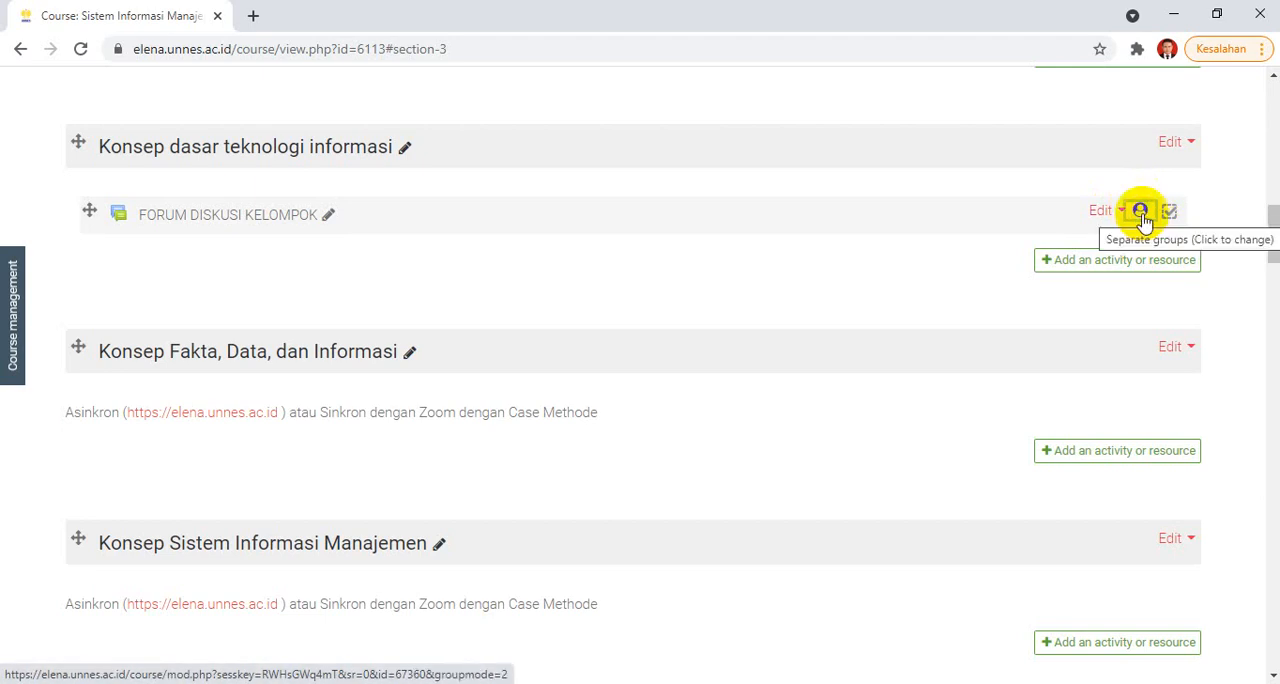
left_click(1141, 212)
left_click(1141, 212)
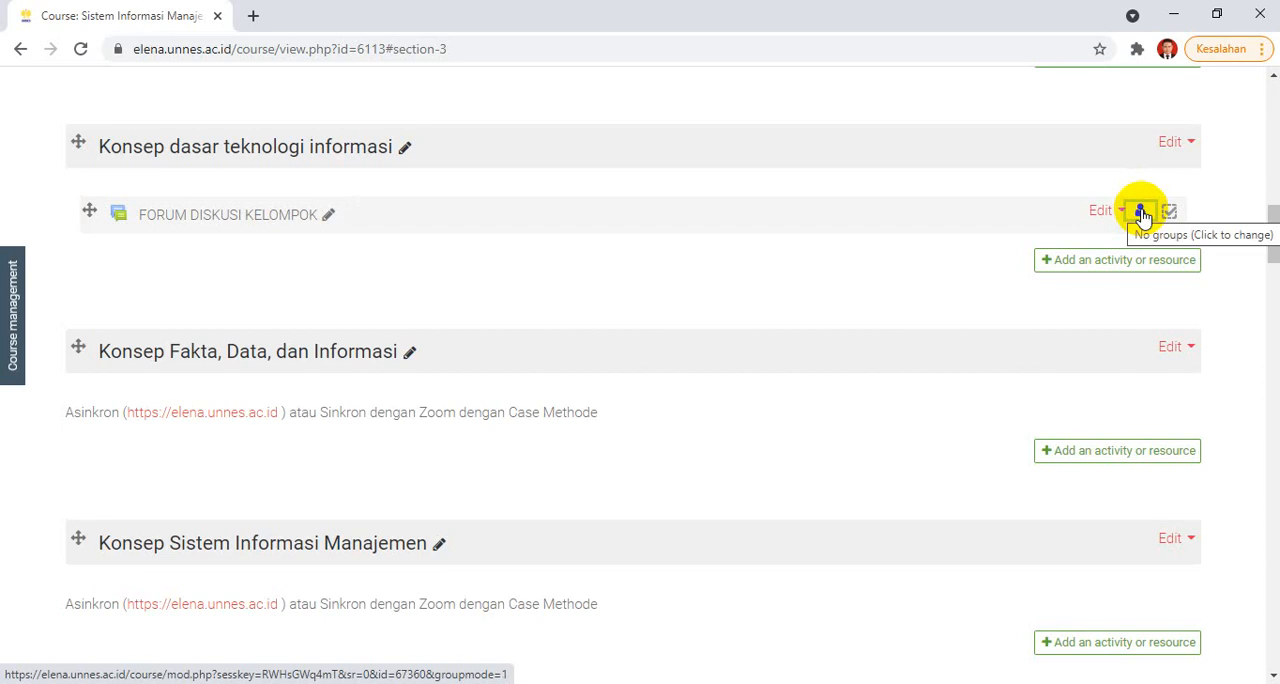
left_click(1141, 212)
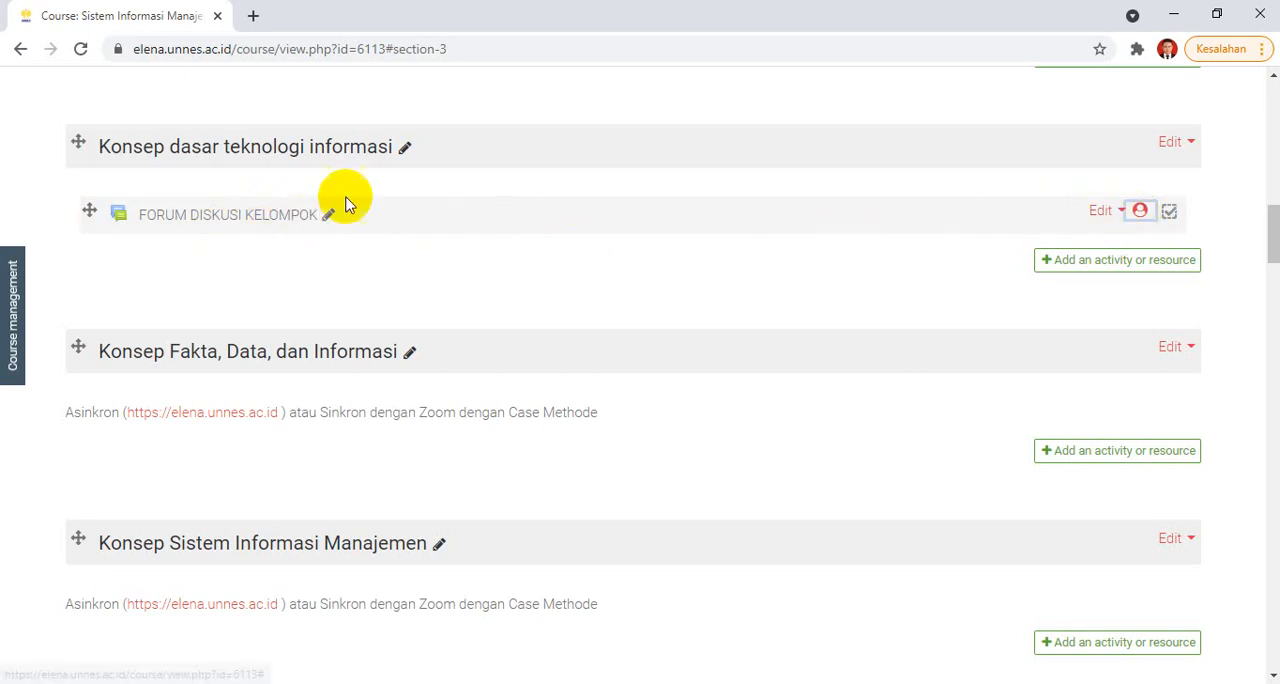
Step: Open FORUM DISKUSI KELOMPOK, check its list of separate groups and switch the view to Group B
left_click(281, 218)
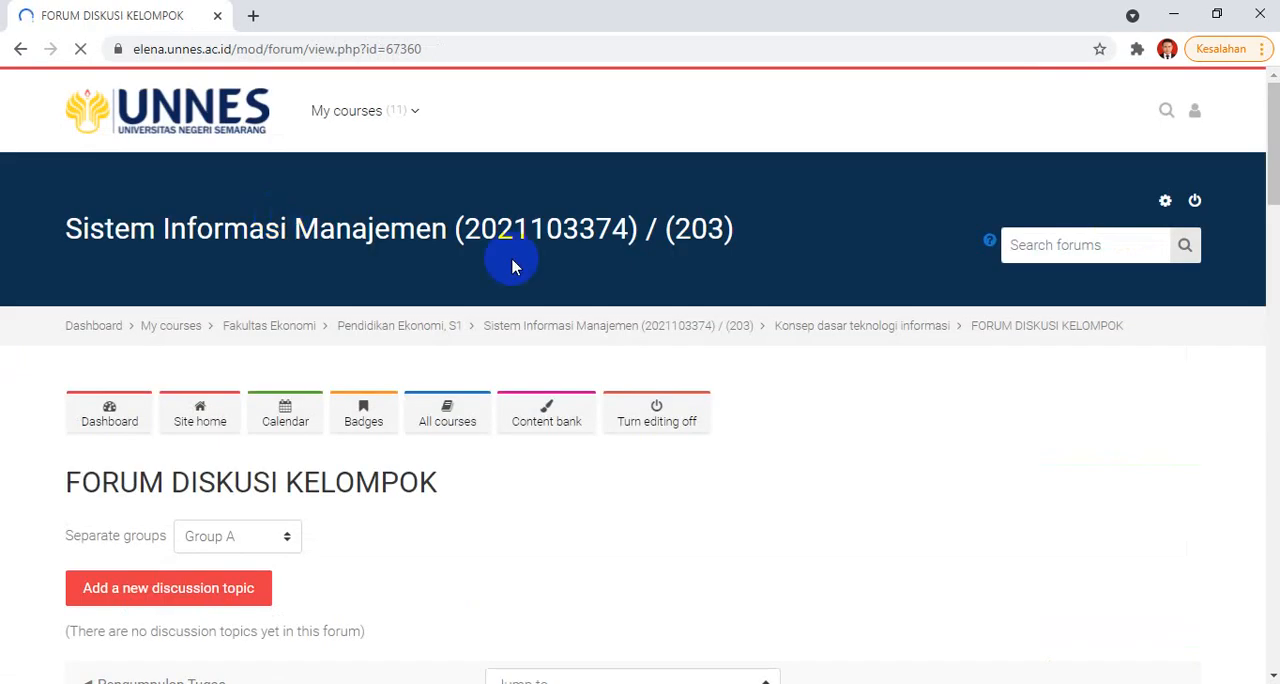
left_click_drag(1275, 120, 1260, 157)
left_click(254, 258)
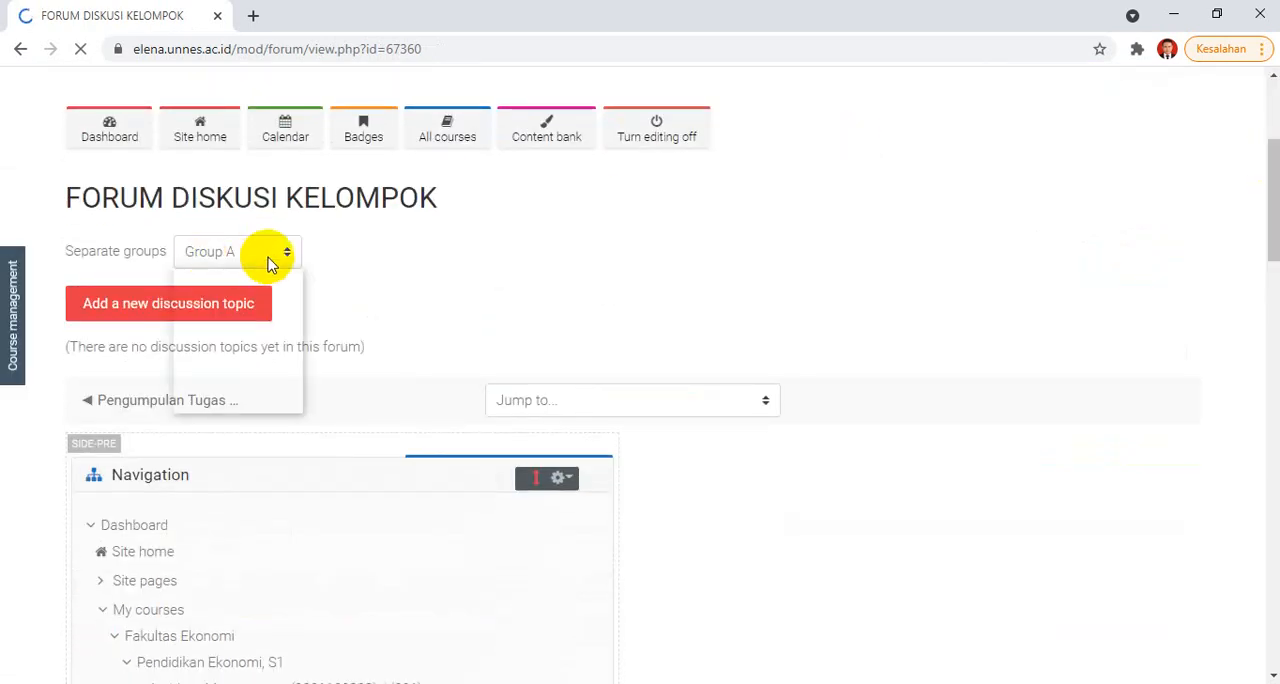
left_click(262, 254)
left_click(258, 255)
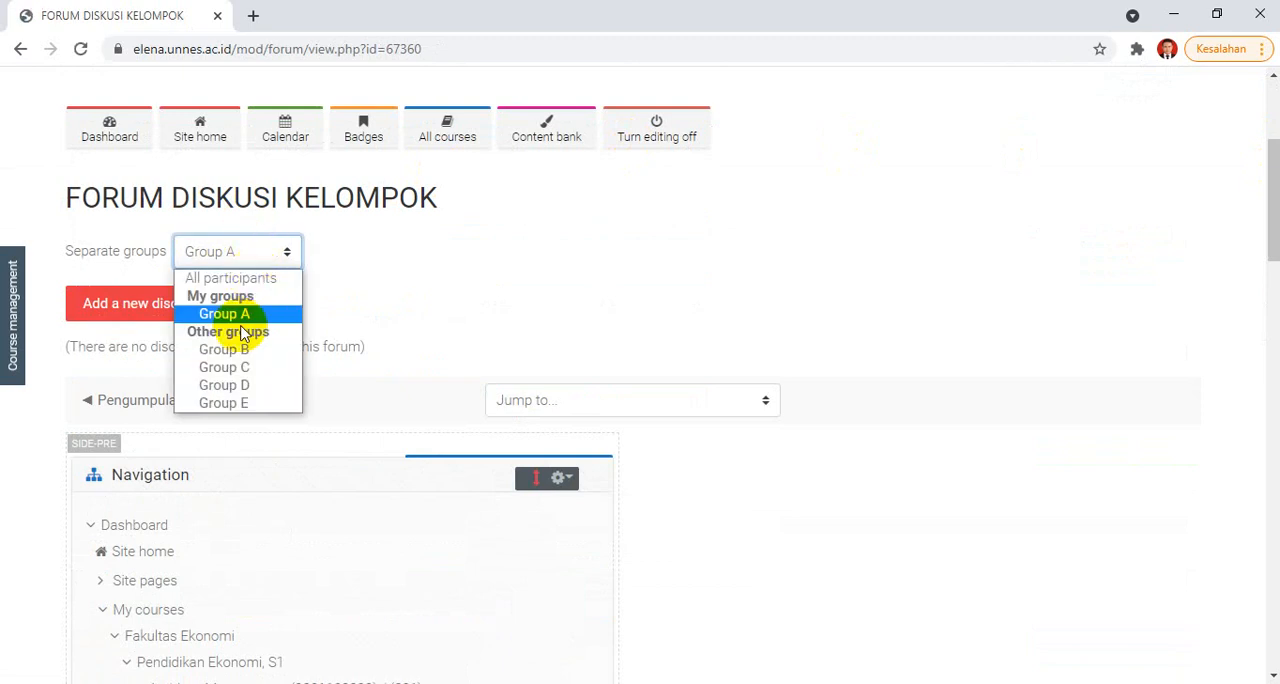
left_click(229, 352)
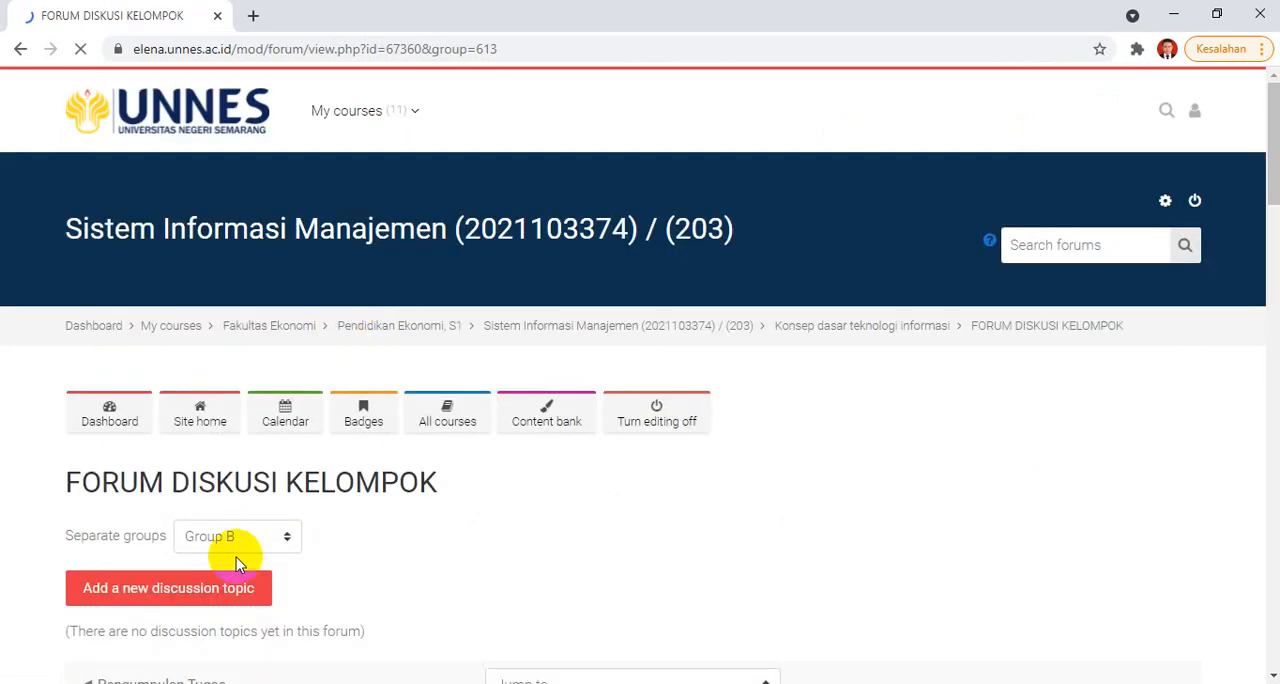
left_click(279, 536)
left_click(915, 345)
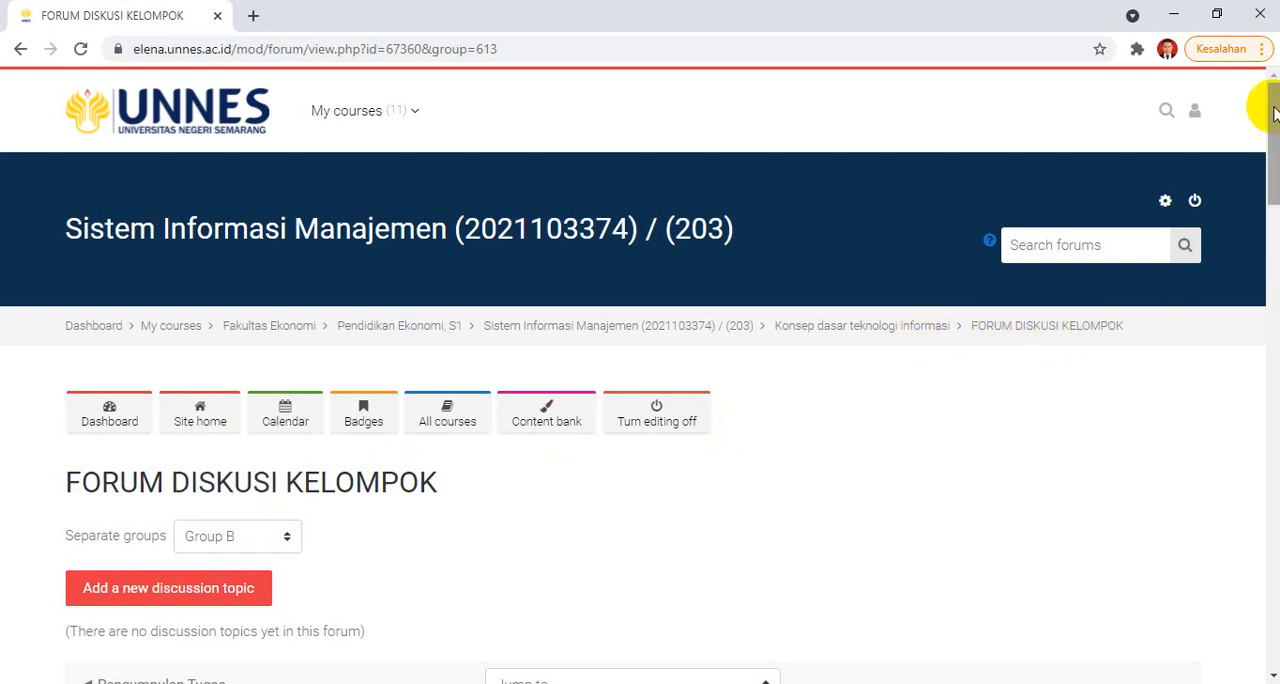
Step: Return to the Konsep dasar teknologi informasi section of the course and add a new Assignment activity to it
scroll(1274, 125, "down", 2)
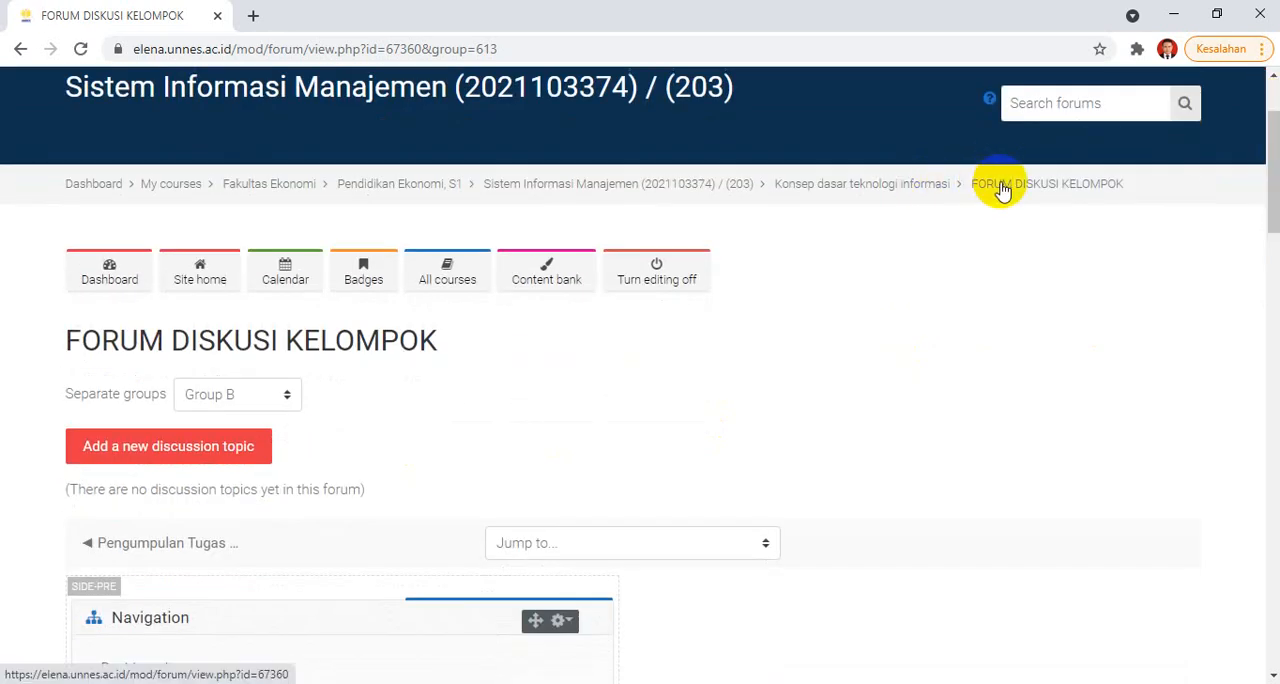
left_click(930, 190)
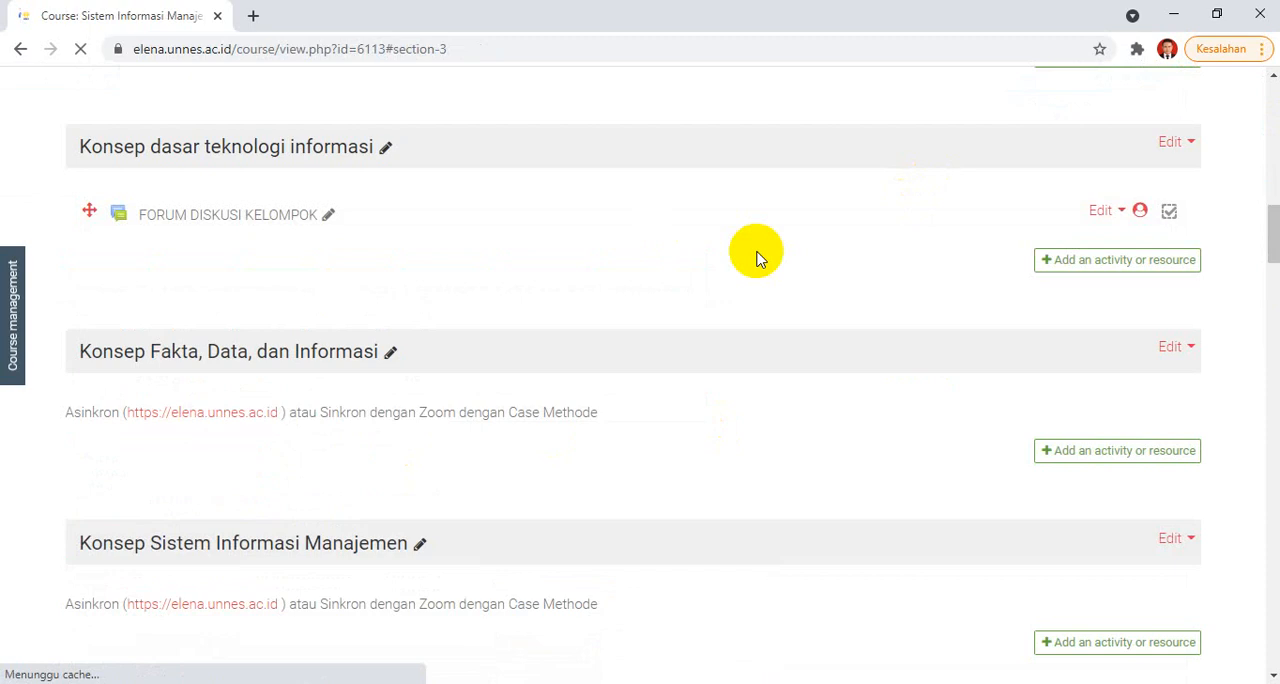
mouse_move(1273, 232)
left_mouse_down()
mouse_move(1273, 188)
mouse_move(1272, 228)
left_mouse_up()
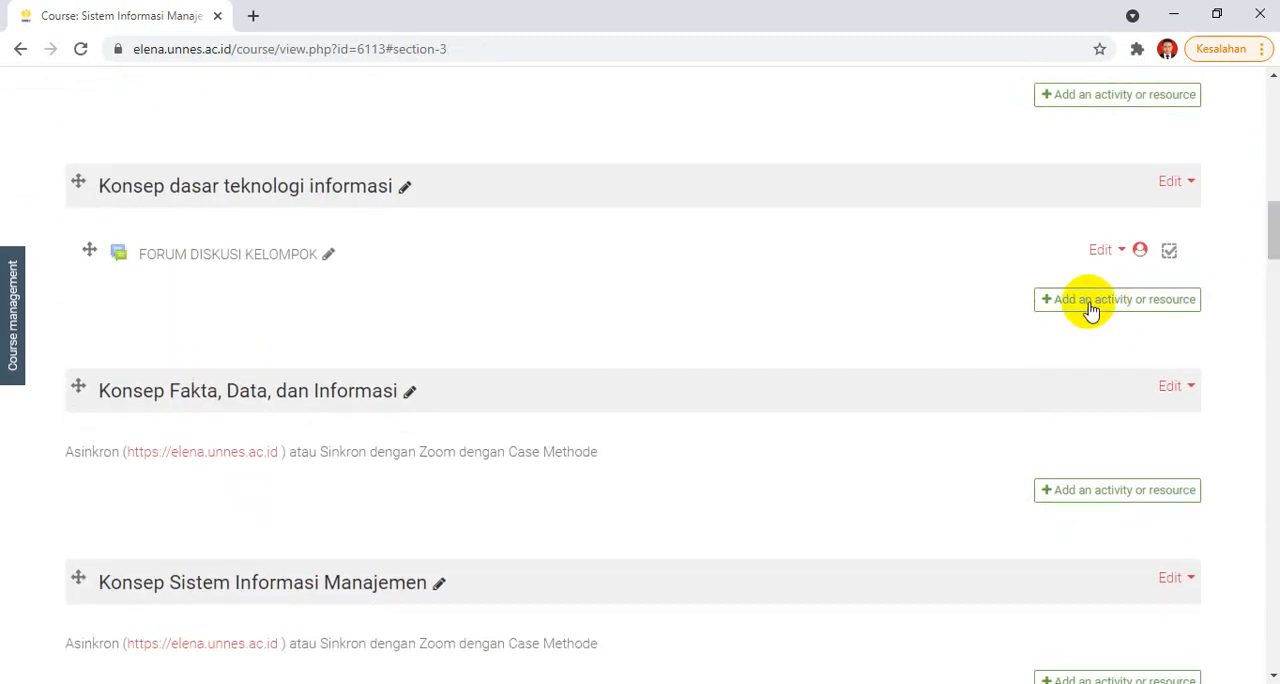
left_click(1091, 311)
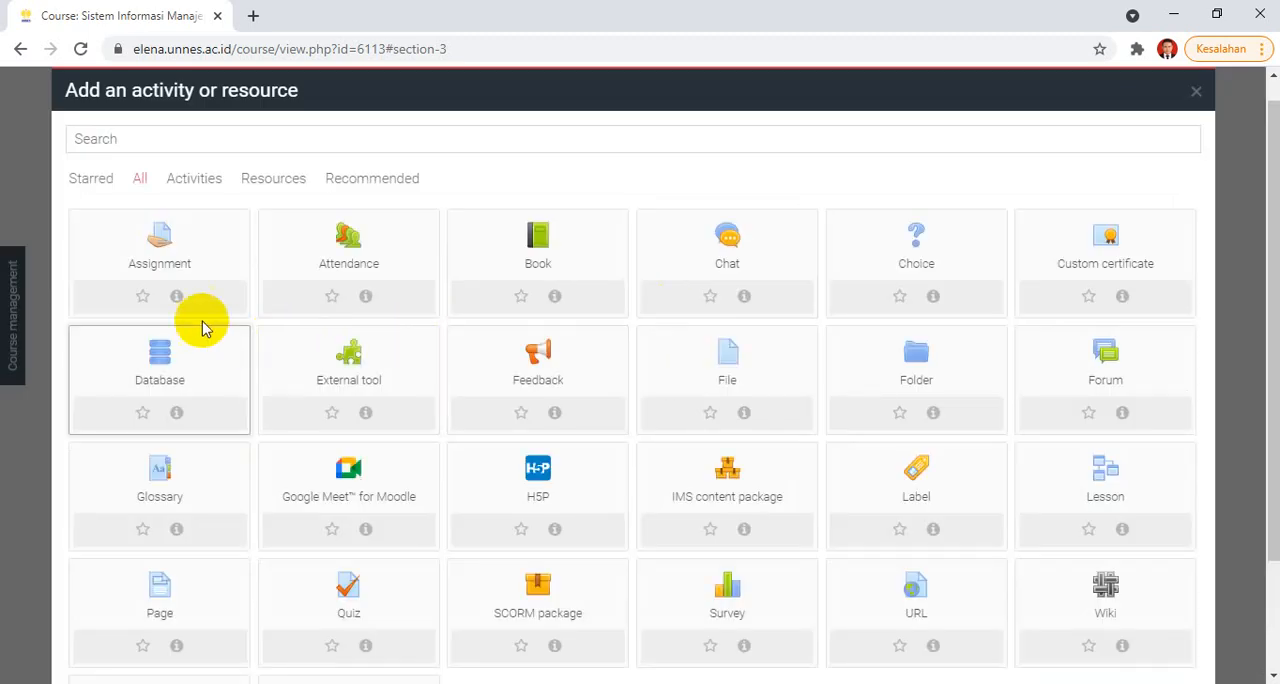
left_click(153, 257)
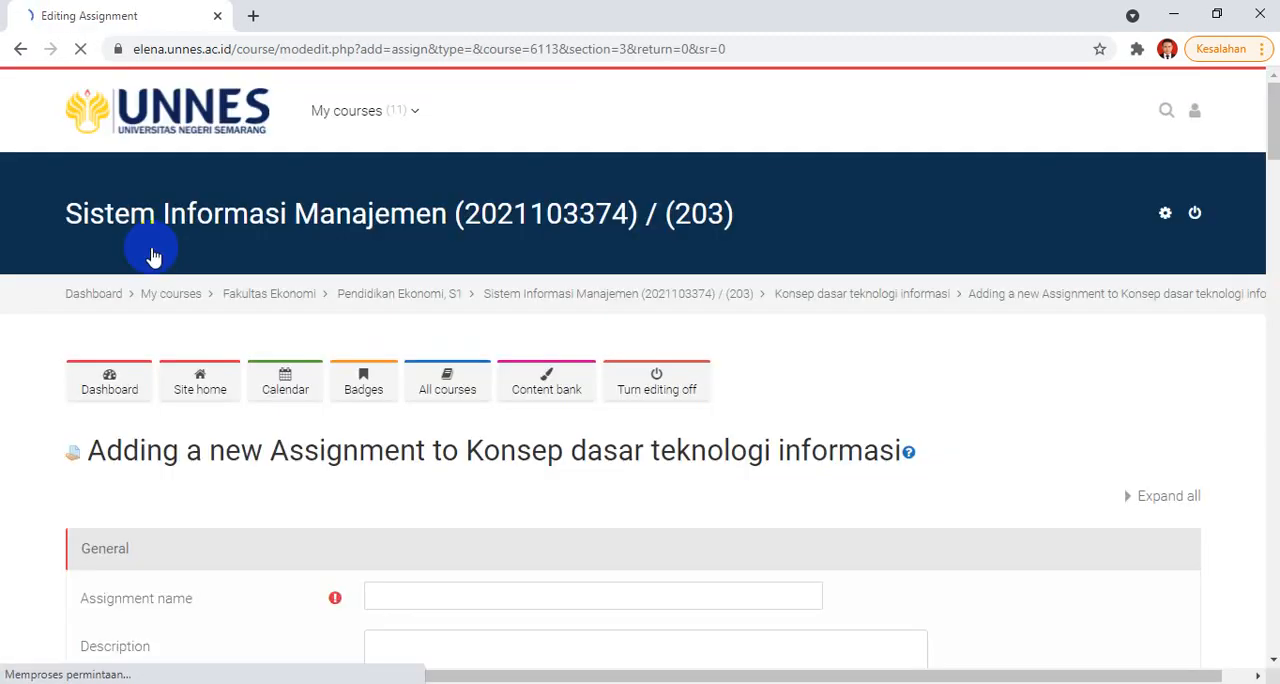
Step: Name the new assignment TUGAS KELOMPOK 1
left_click_drag(1268, 109, 1237, 171)
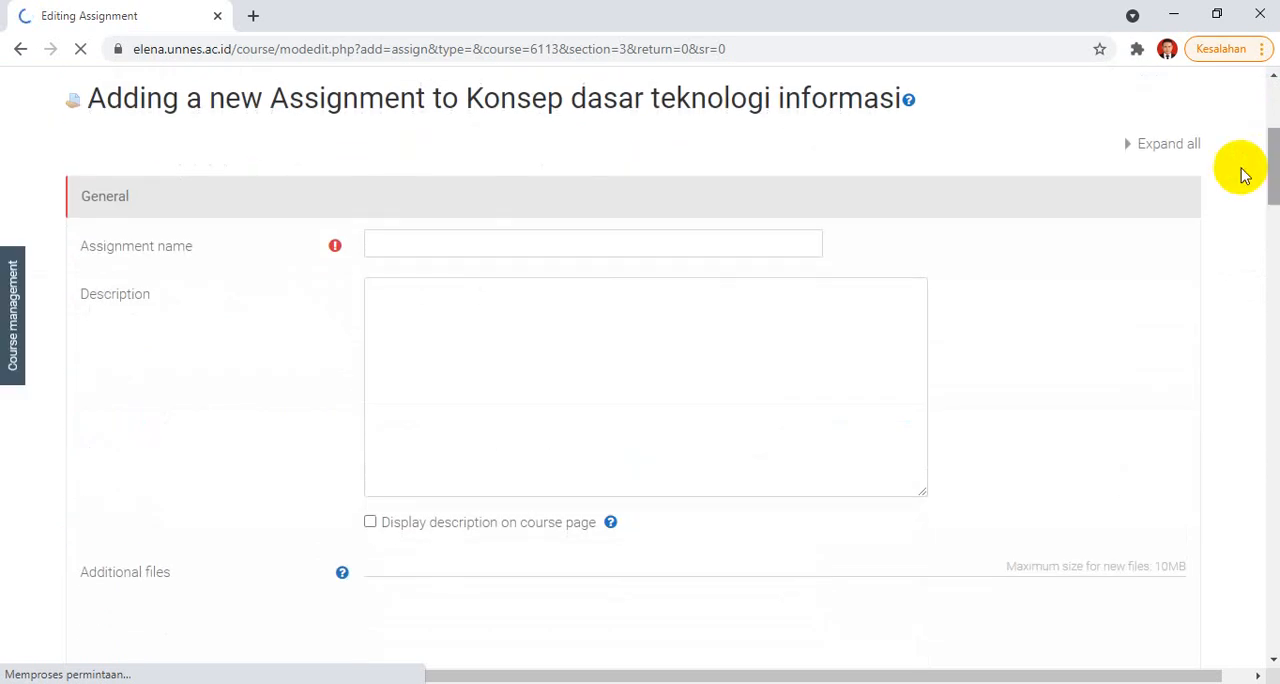
left_click(482, 243)
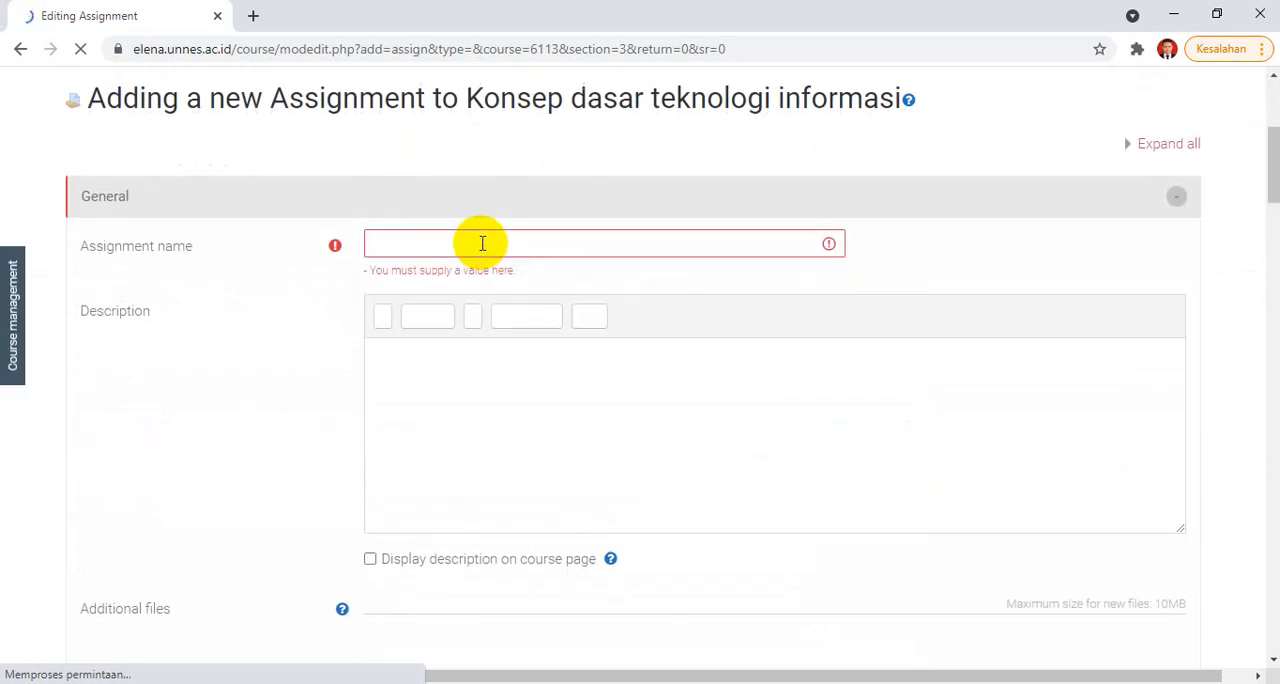
left_click(526, 253)
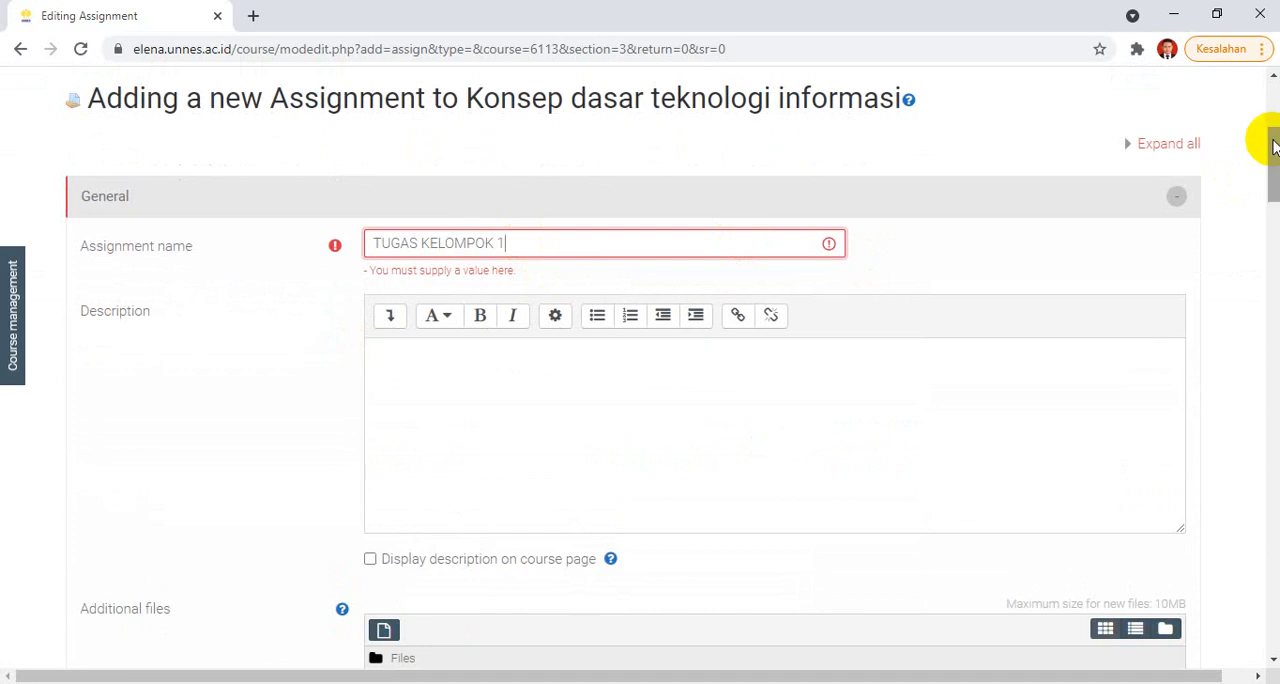
Step: Set Students submit in groups to Yes for the assignment and view the choices for Require group to make submission
left_click_drag(1257, 171, 1275, 229)
left_click(584, 381)
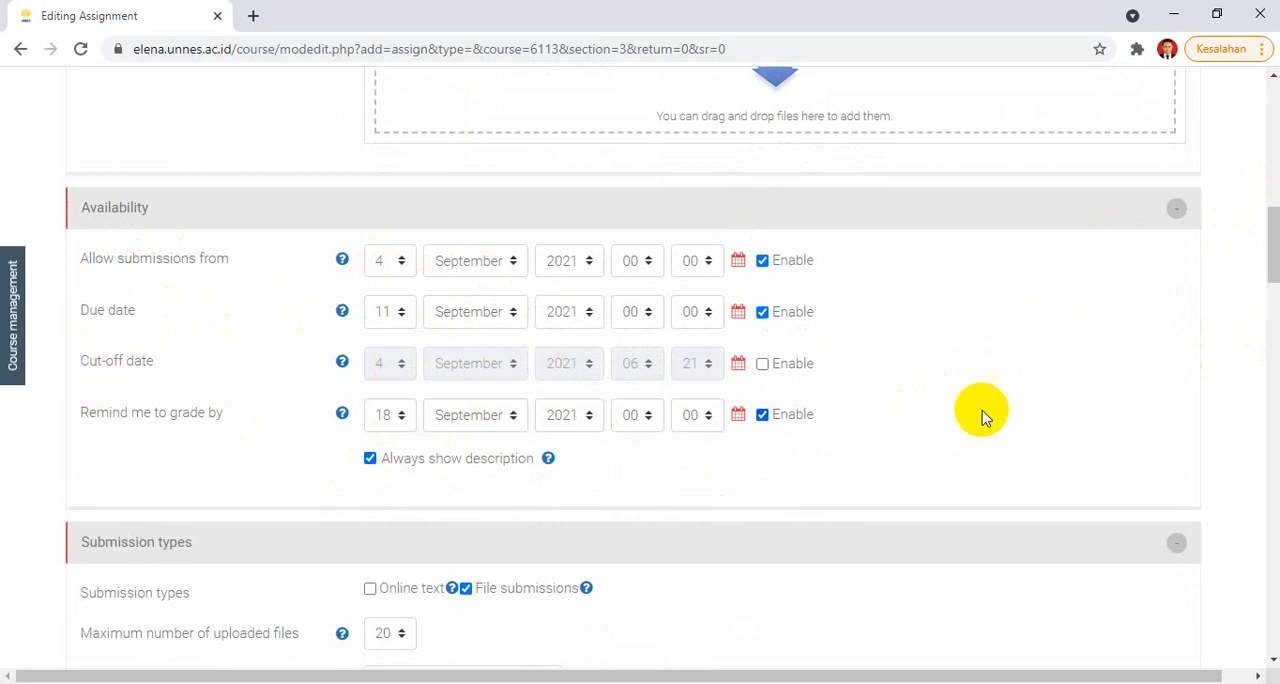
scroll(1268, 235, "down", 3)
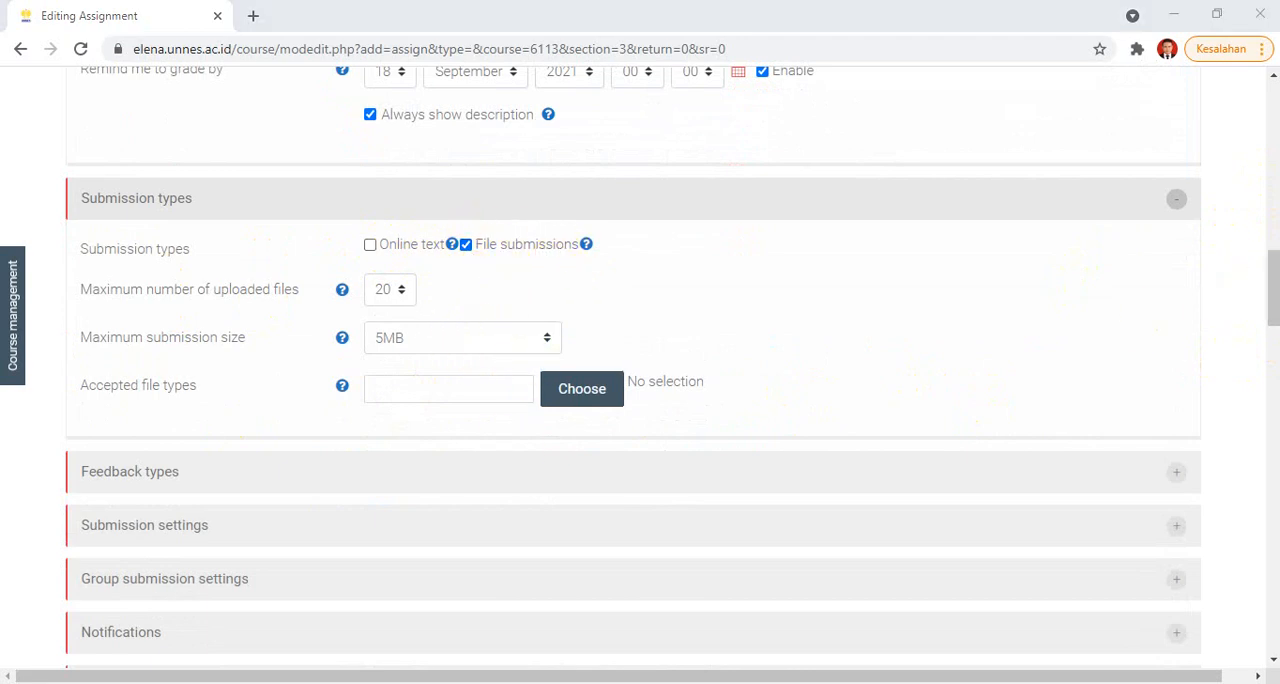
left_click_drag(1270, 280, 1270, 310)
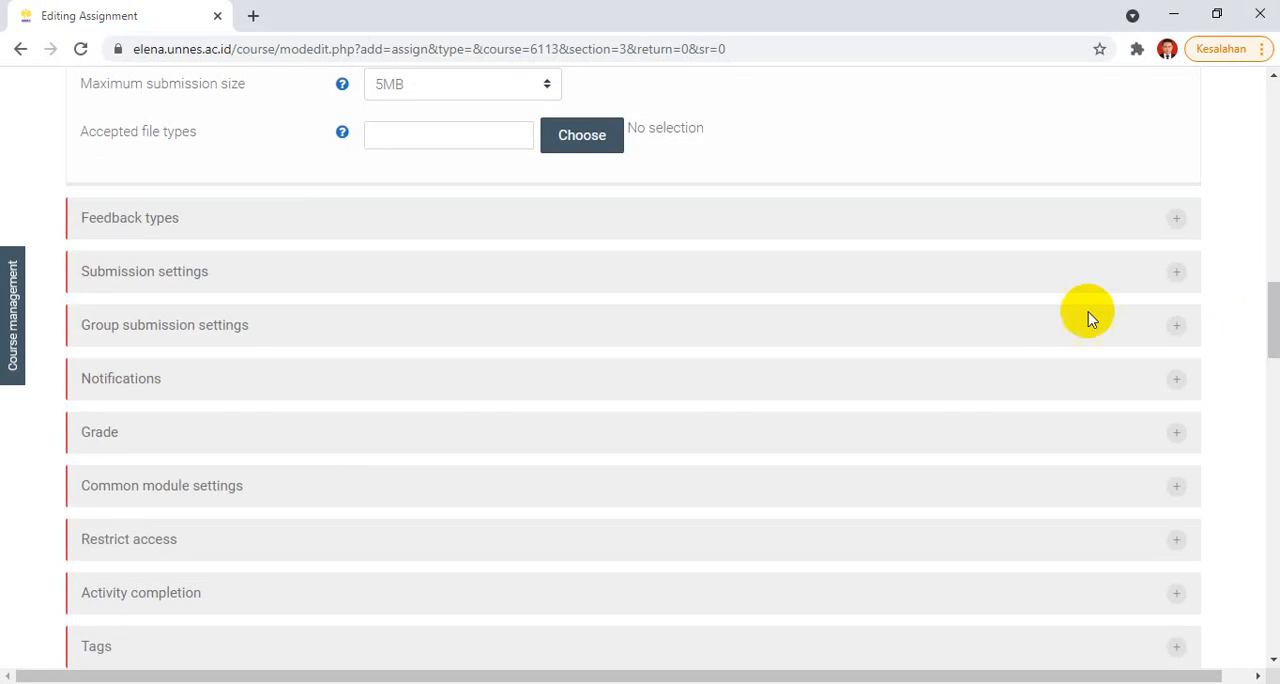
left_click(216, 337)
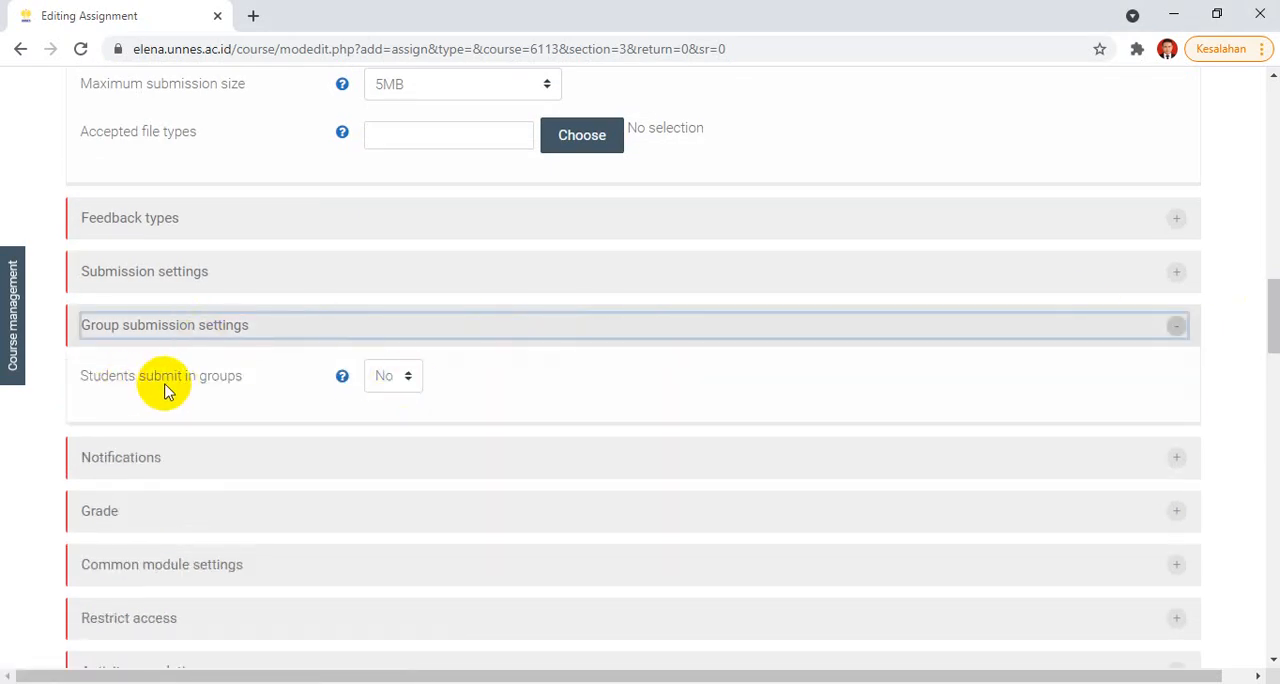
left_click(396, 378)
left_click(393, 400)
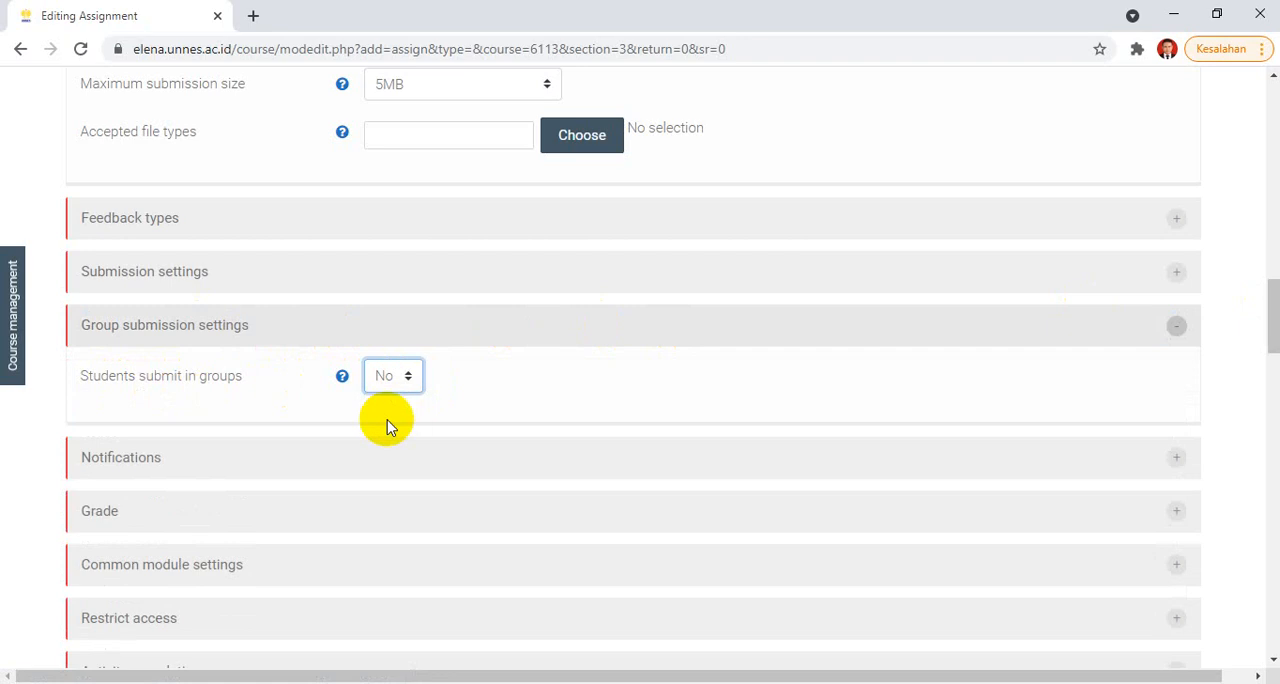
left_click(390, 425)
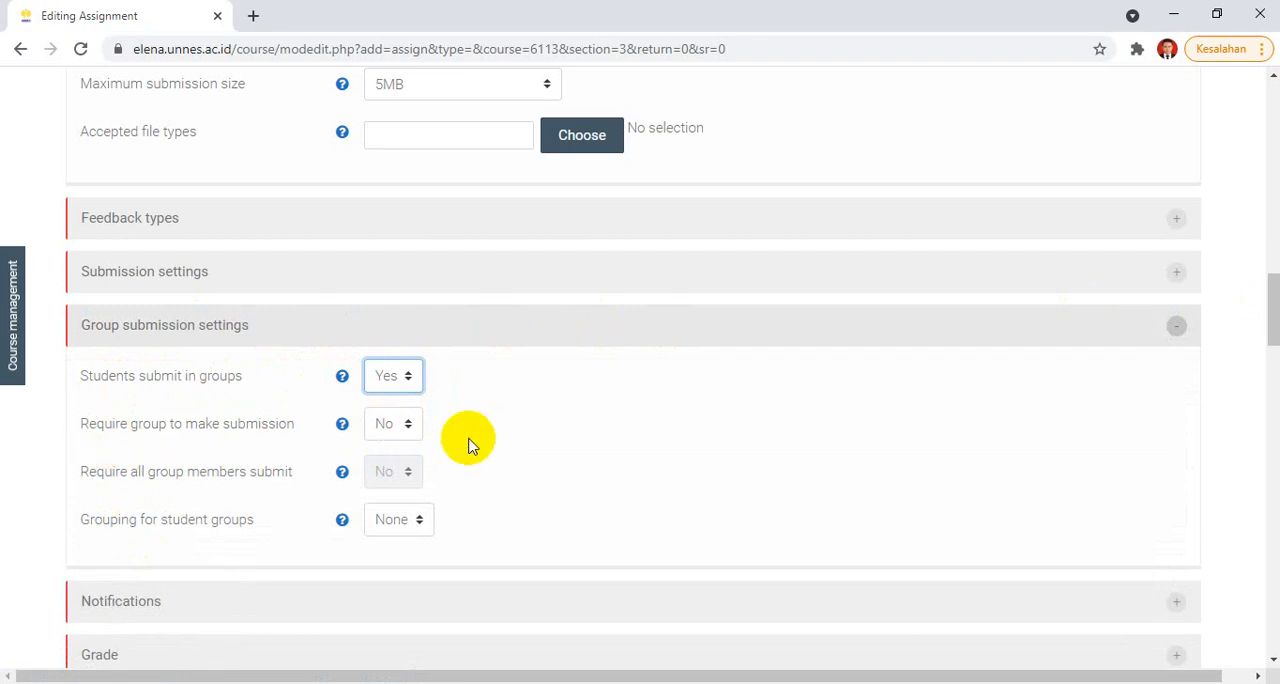
left_click(403, 423)
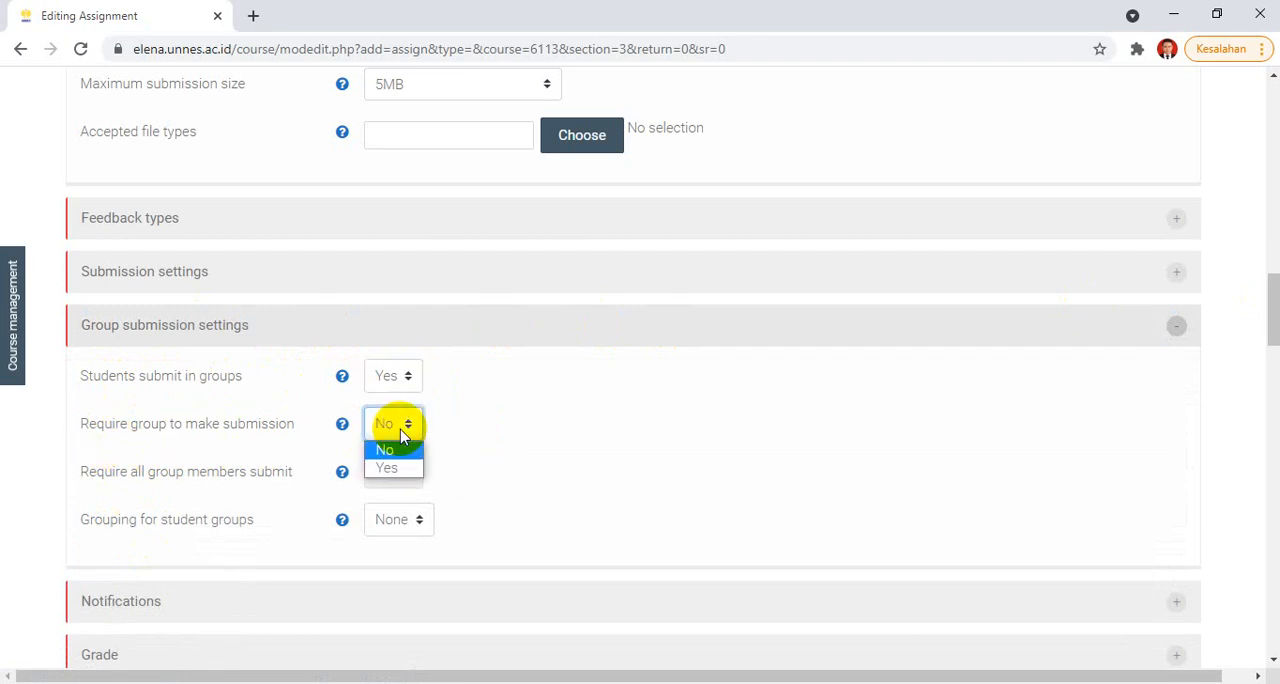
left_click(516, 432)
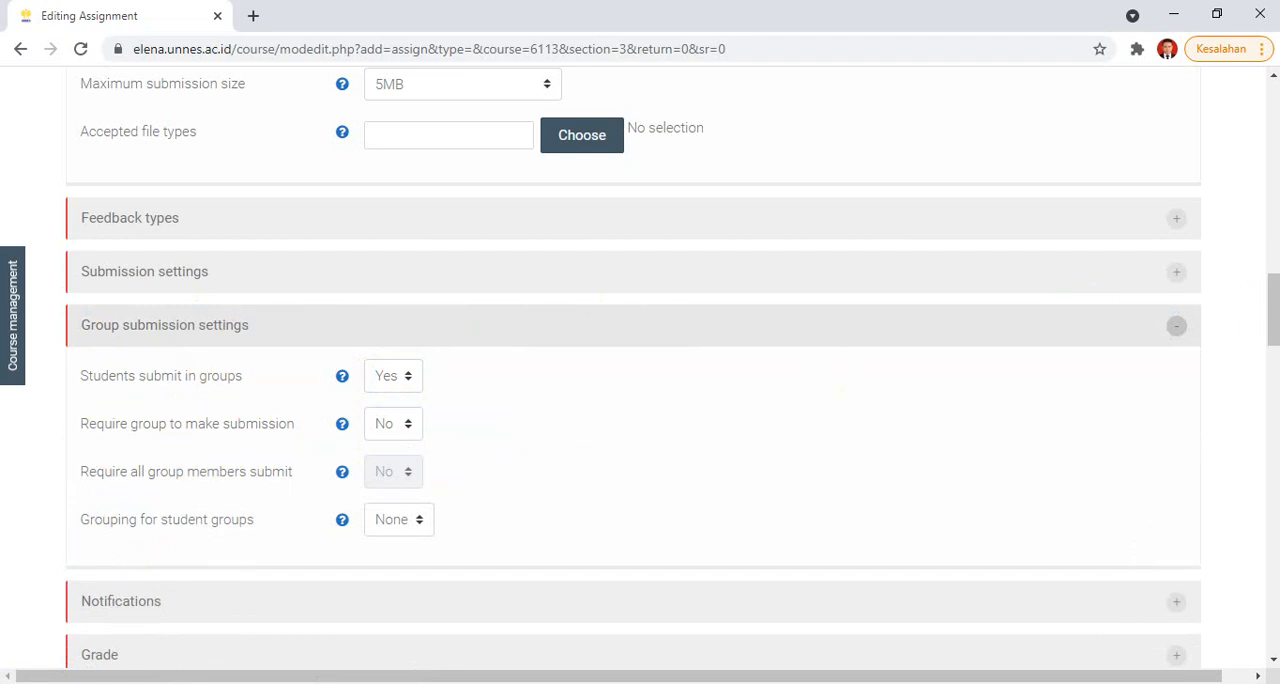
Step: Set the assignment's completion tracking to Show activity as complete when conditions are met, and review the completion options
left_click_drag(1274, 302, 1271, 333)
left_click(215, 428)
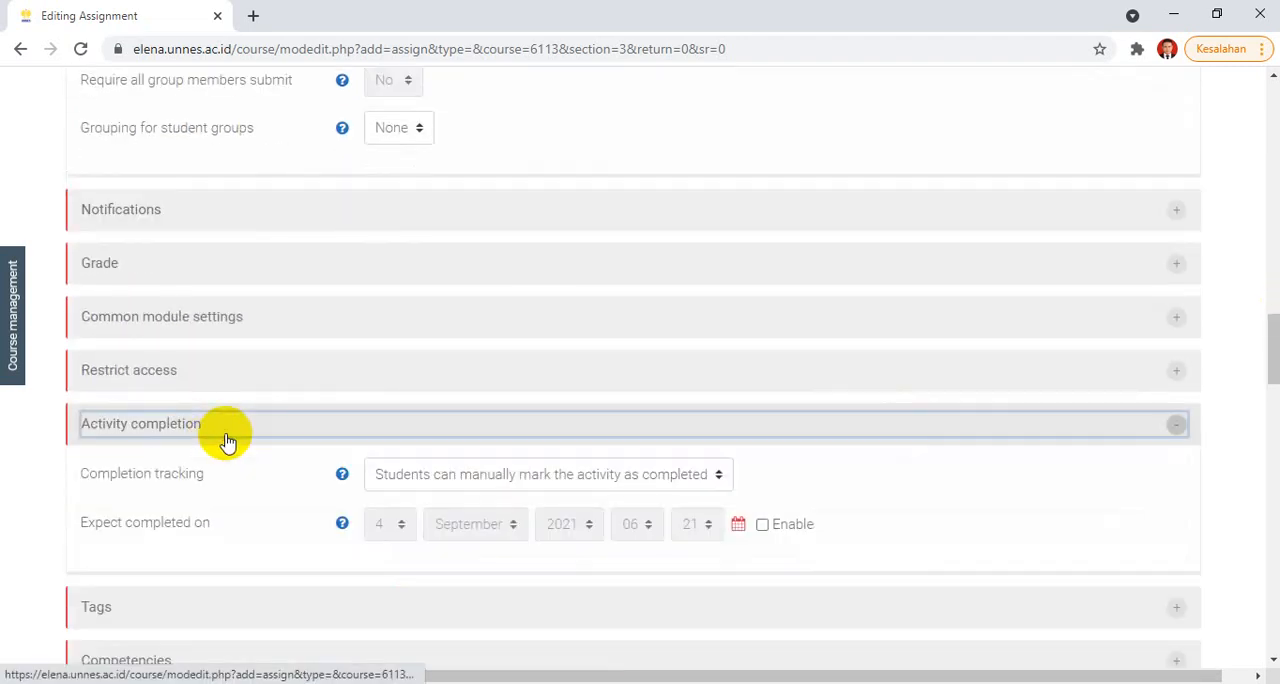
left_click(482, 478)
left_click(463, 532)
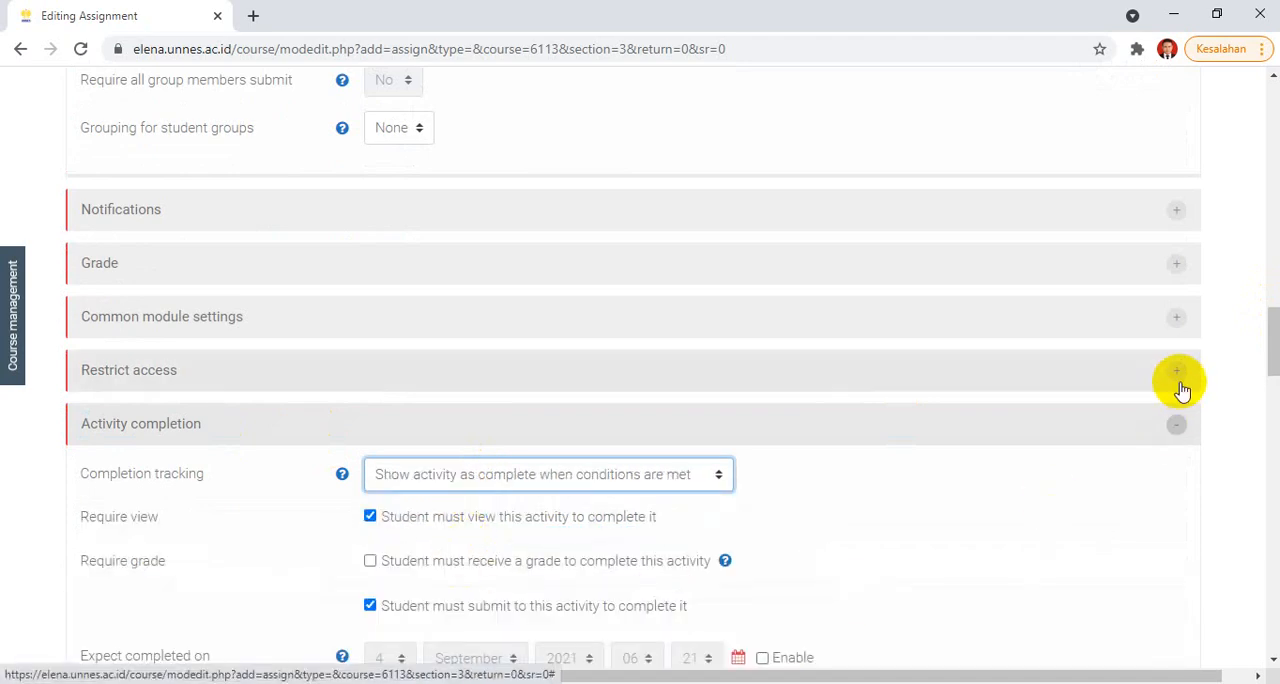
left_click_drag(1272, 330, 1276, 350)
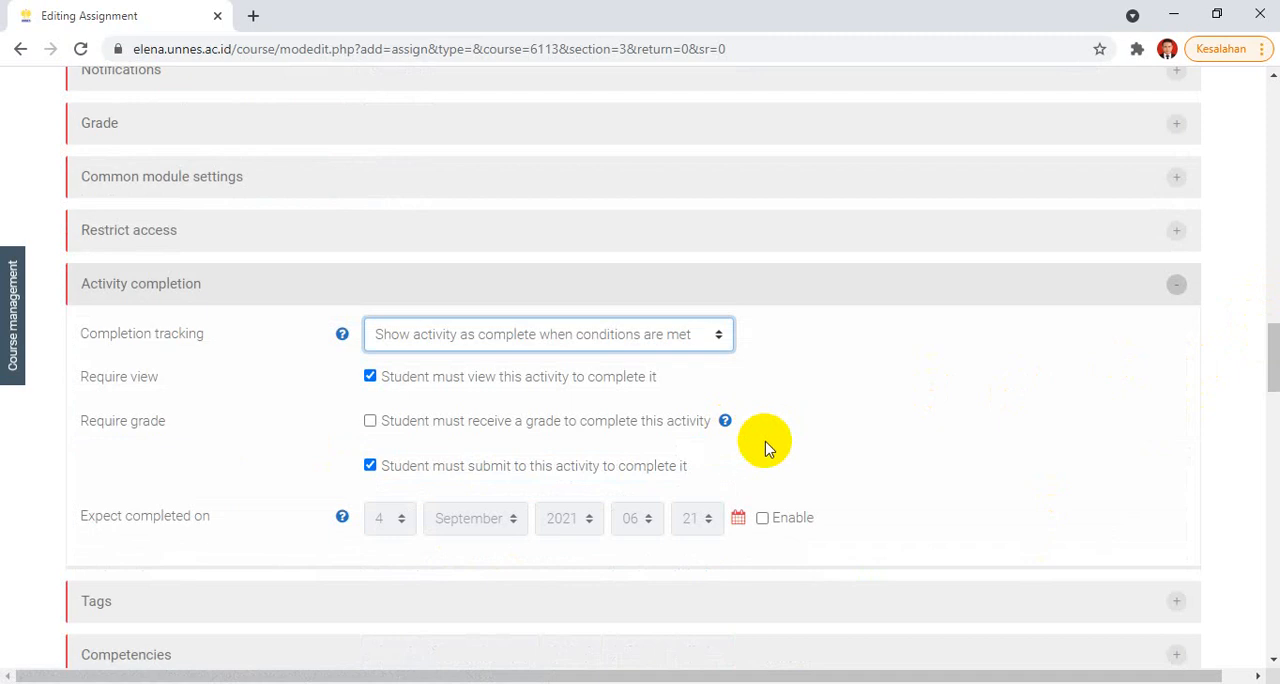
left_click(677, 334)
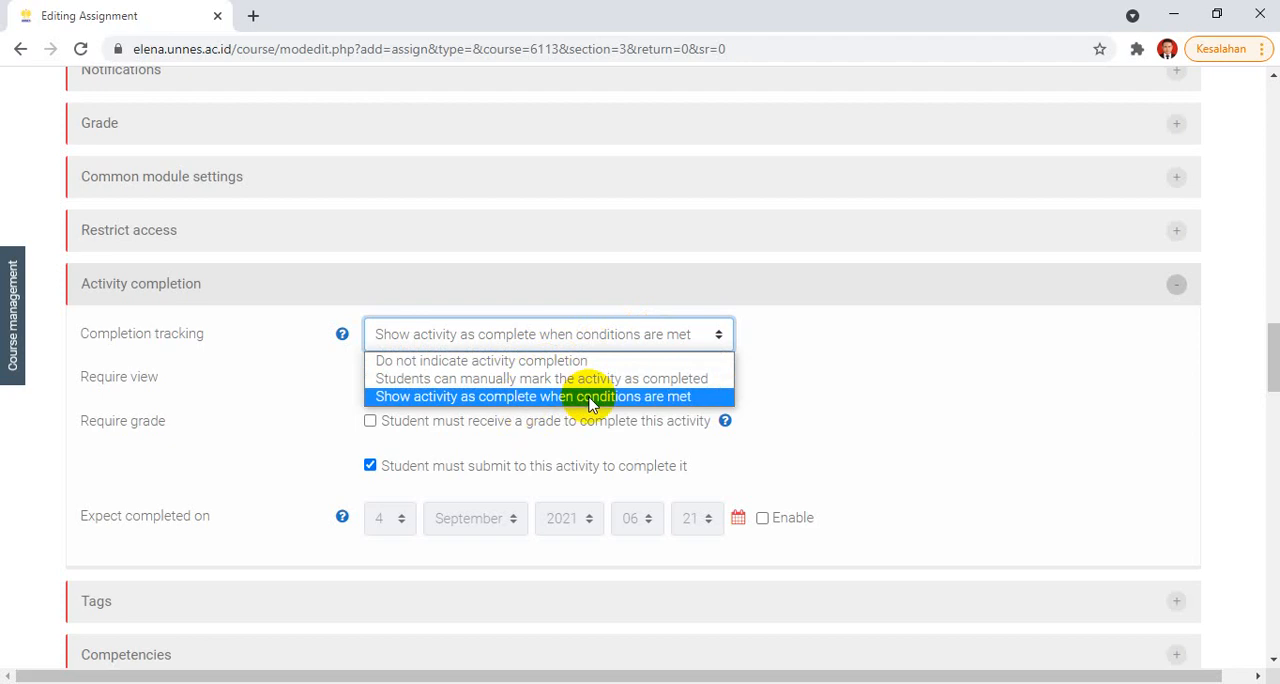
left_click(994, 426)
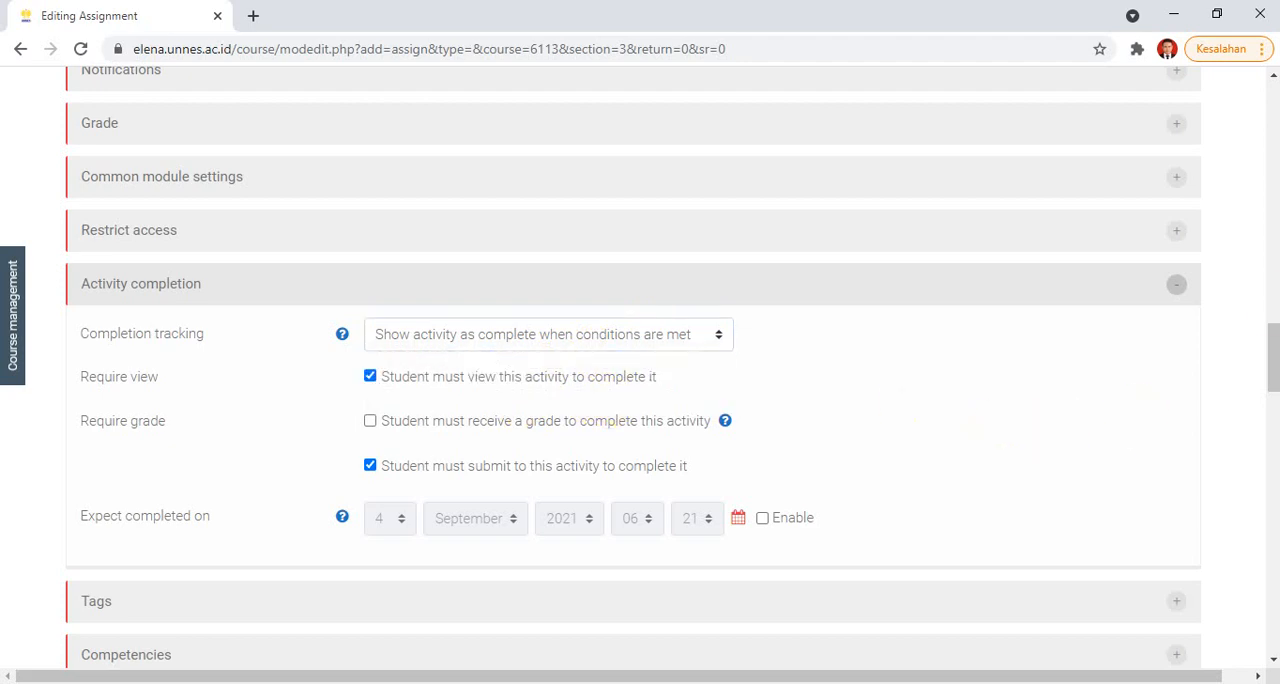
Step: Save the assignment, return to the course and switch the group mode of TUGAS KELOMPOK 1 to separate groups
left_click_drag(1271, 334, 1271, 380)
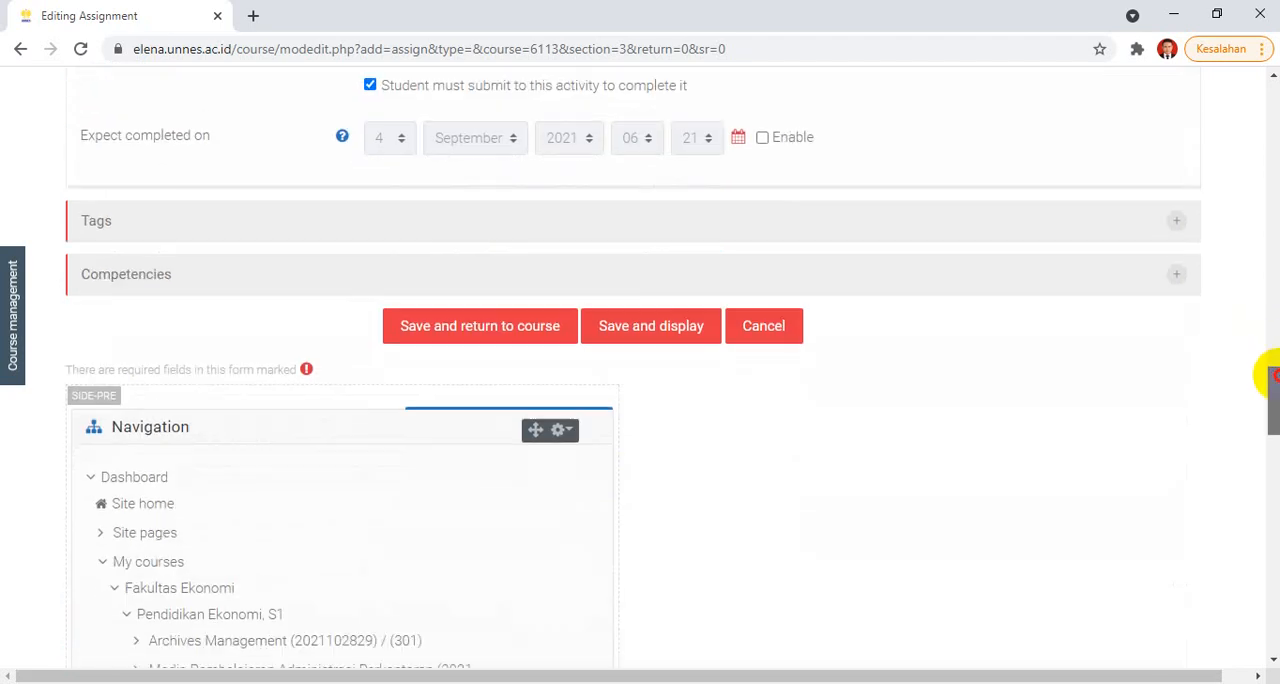
left_click(480, 330)
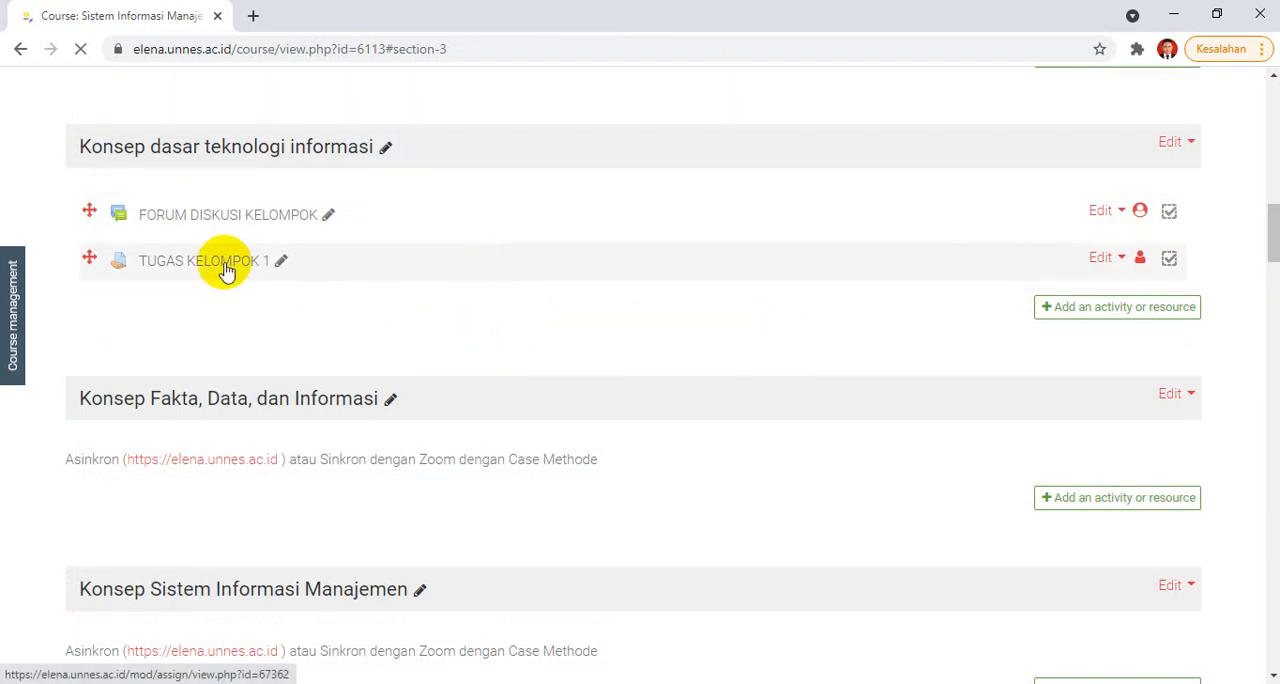
left_click(1141, 259)
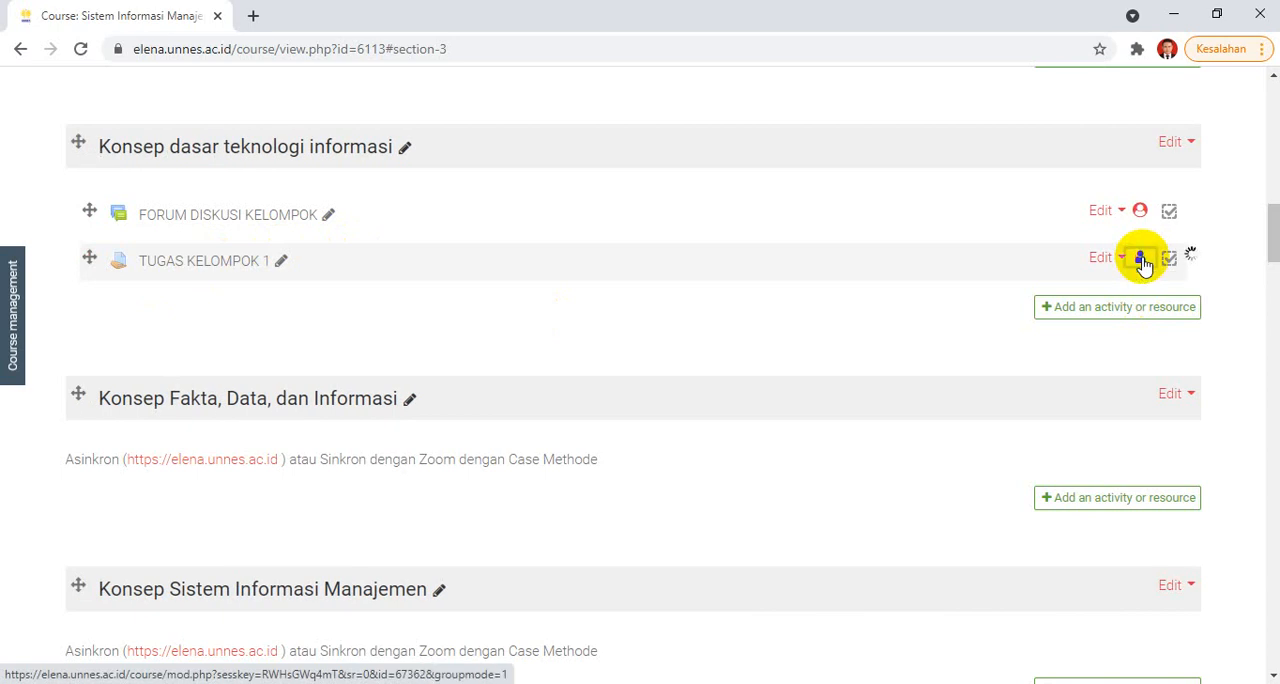
Step: Open TUGAS KELOMPOK 1, switch its separate groups view to All participants and check the number of groups in the grading summary
left_click(197, 262)
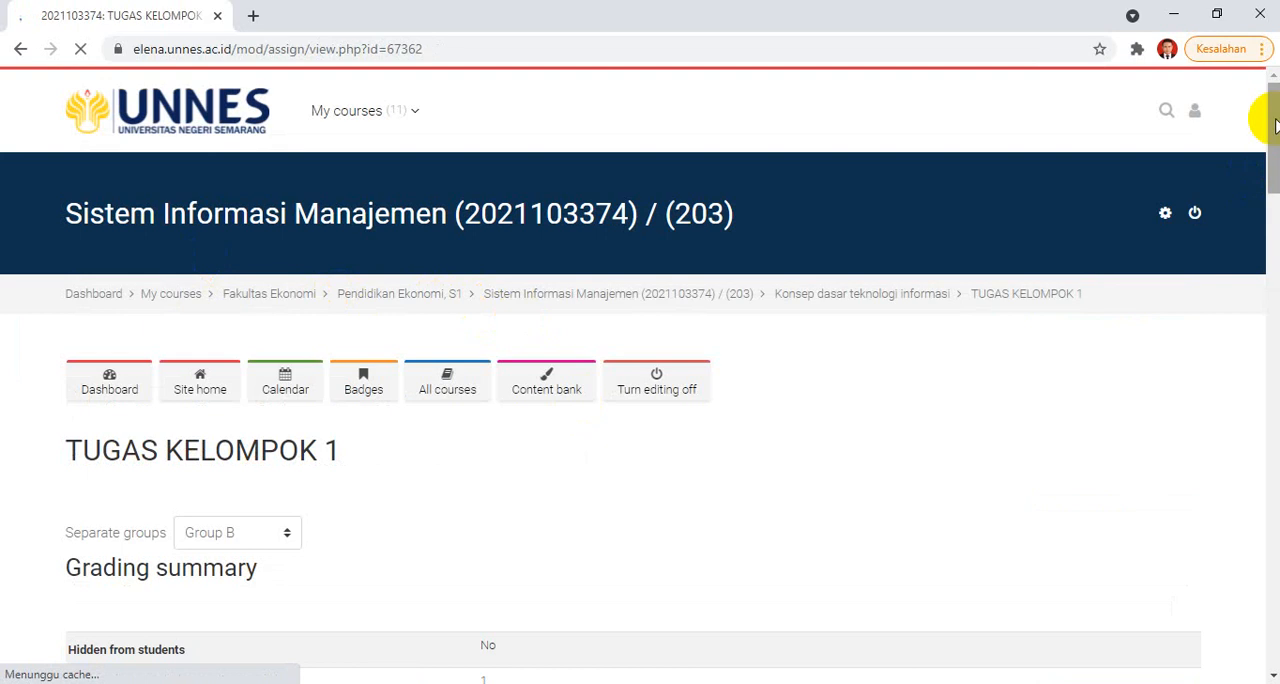
scroll(1257, 120, "down", 2)
scroll(640, 380, "down", 3)
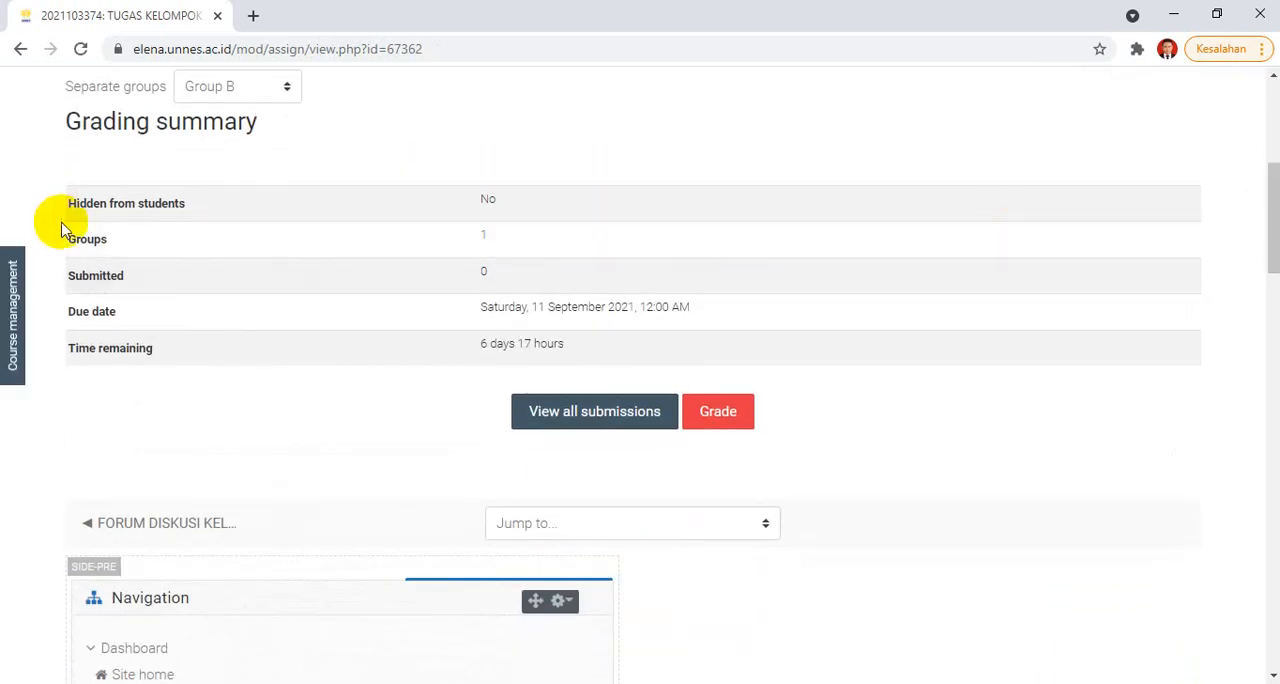
left_click(281, 97)
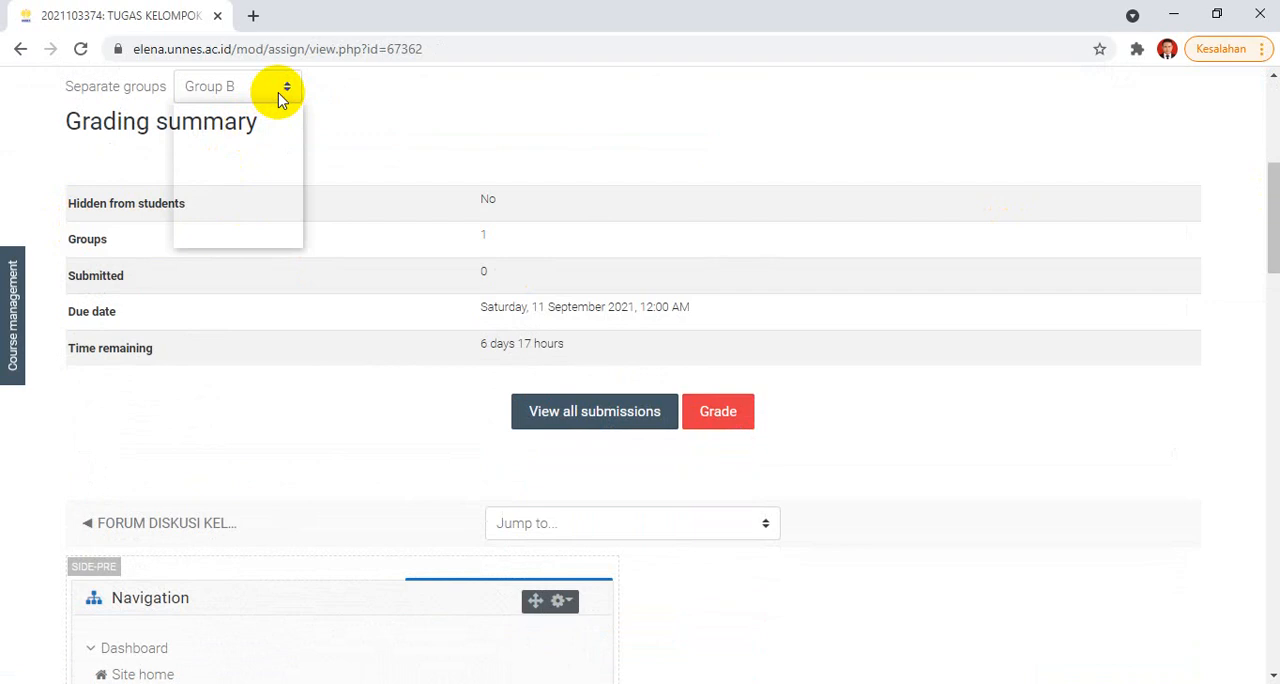
left_click(268, 116)
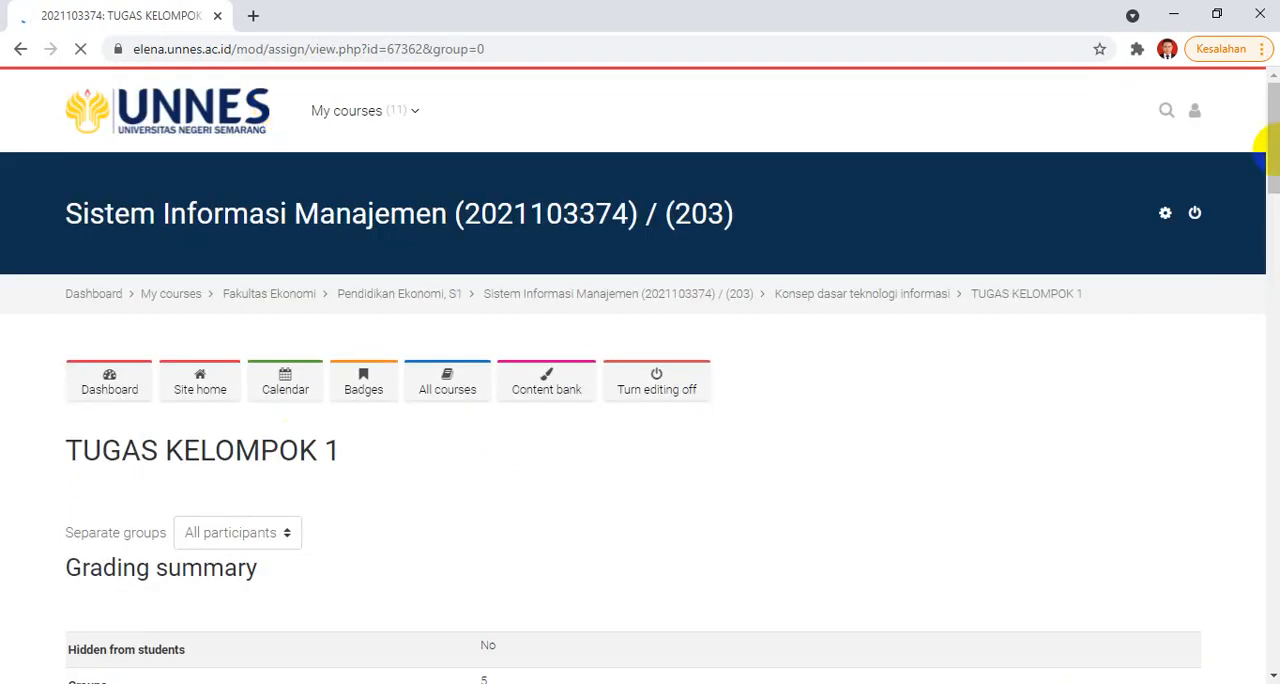
left_click_drag(1266, 128, 1266, 196)
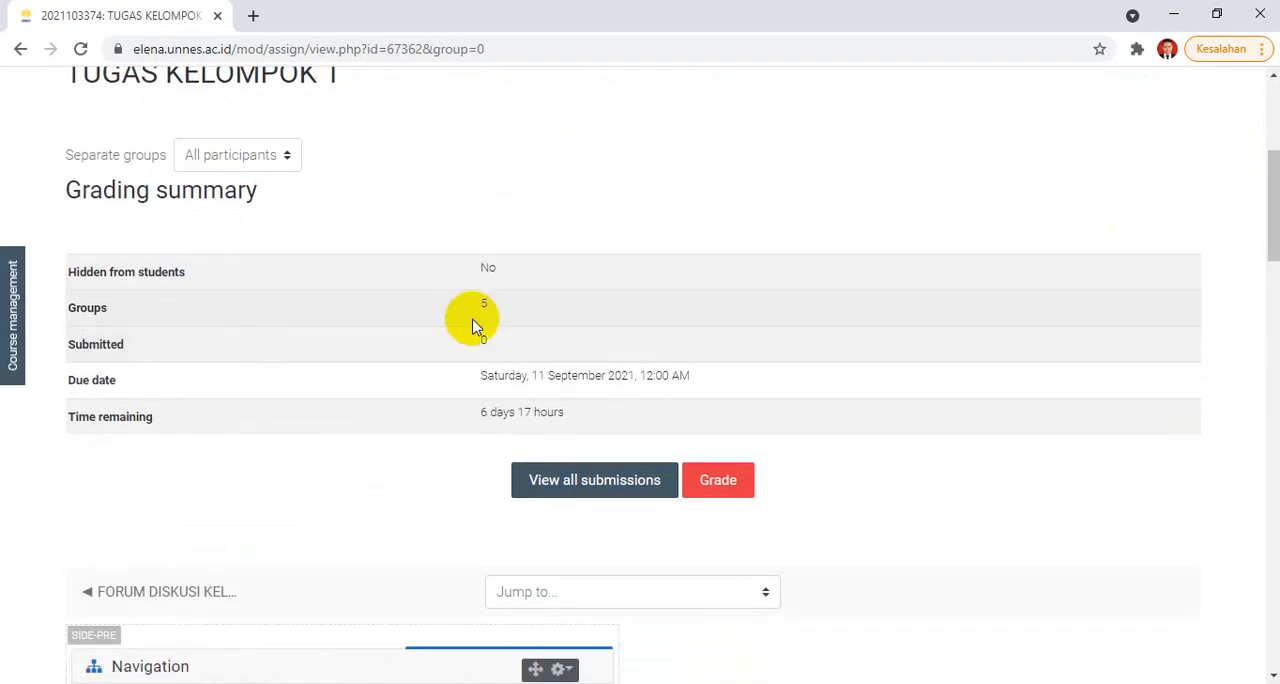
left_click_drag(482, 304, 546, 303)
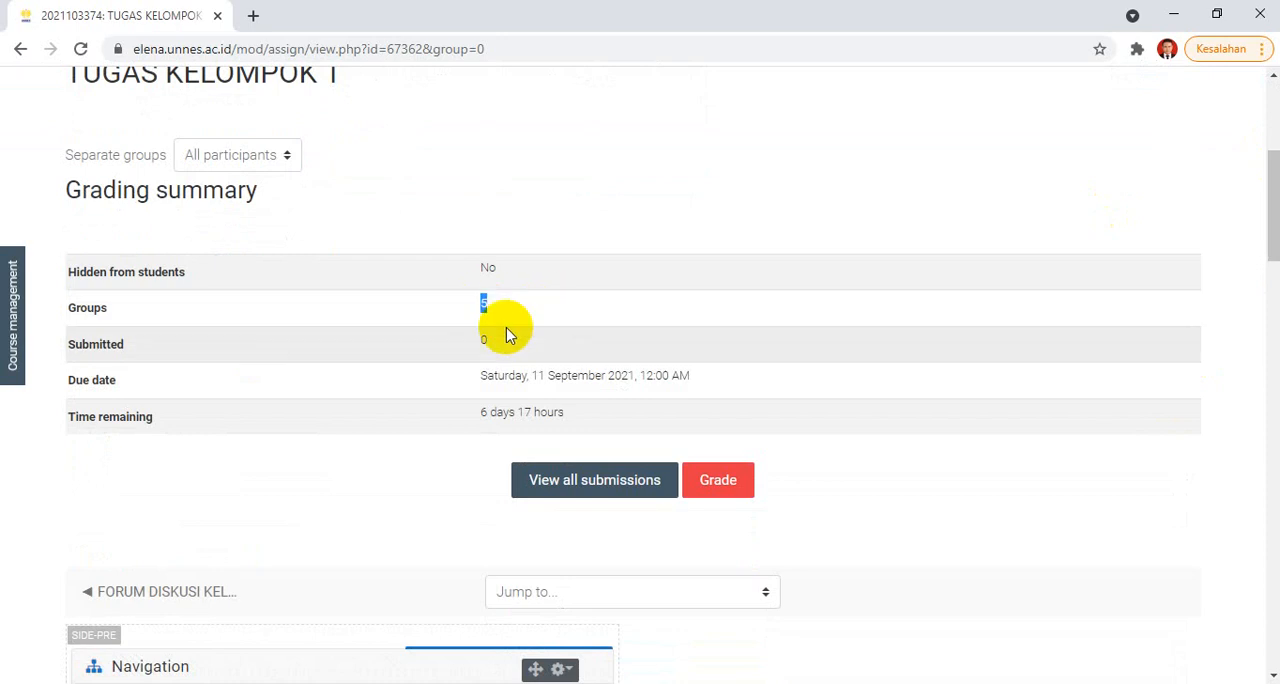
Step: View all submissions of TUGAS KELOMPOK 1 and examine the students' groups and submission status in the grading table
left_click(583, 492)
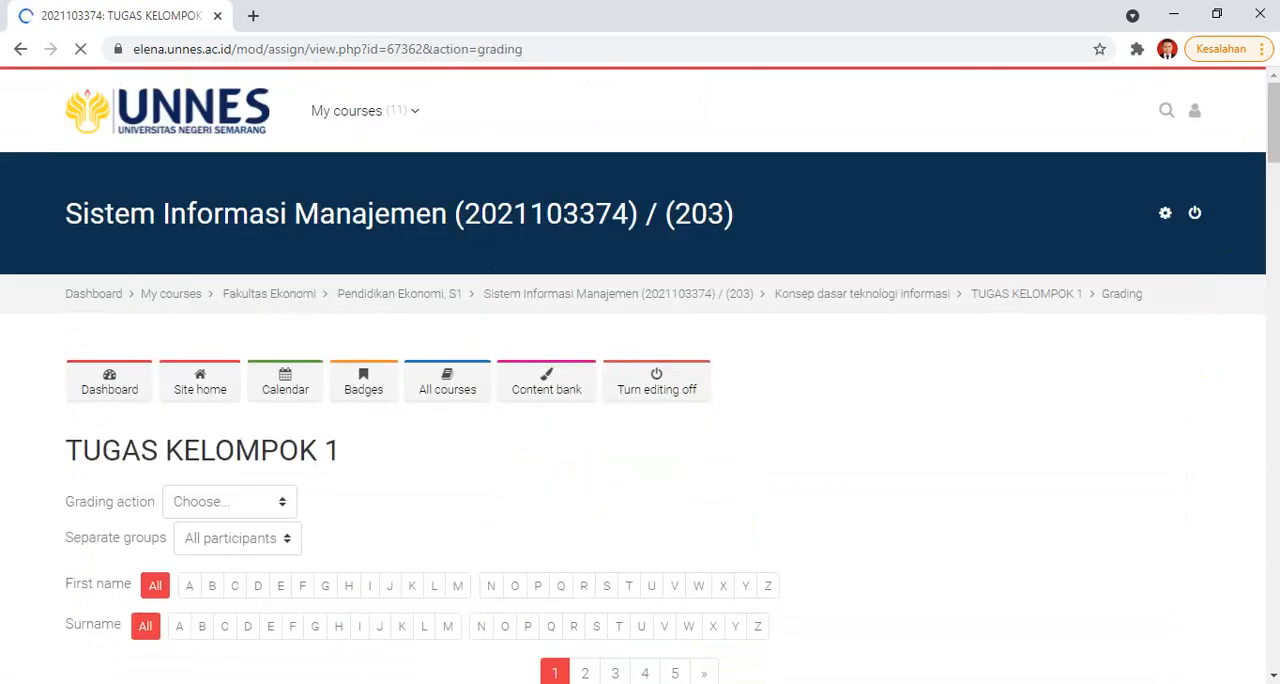
left_click_drag(1268, 100, 1274, 178)
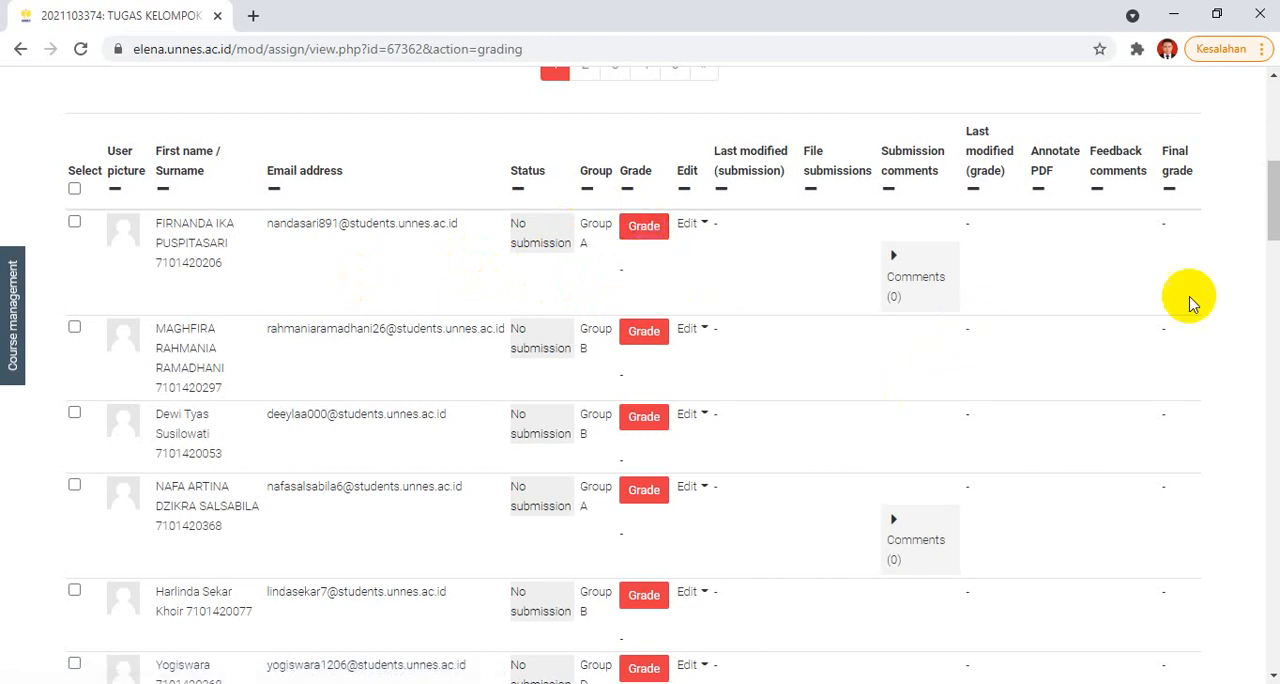
left_click_drag(1271, 195, 1271, 138)
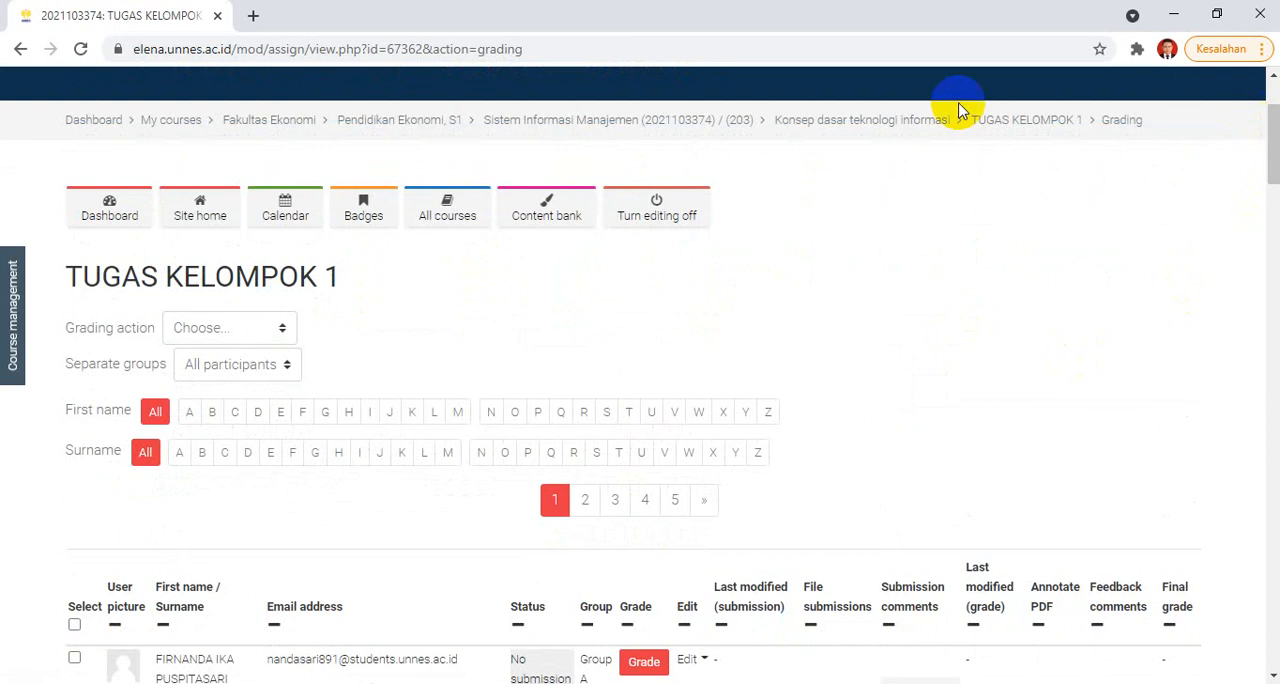
Step: Return to the Konsep dasar teknologi informasi section and open the settings of TUGAS KELOMPOK 1 for editing
left_click(862, 119)
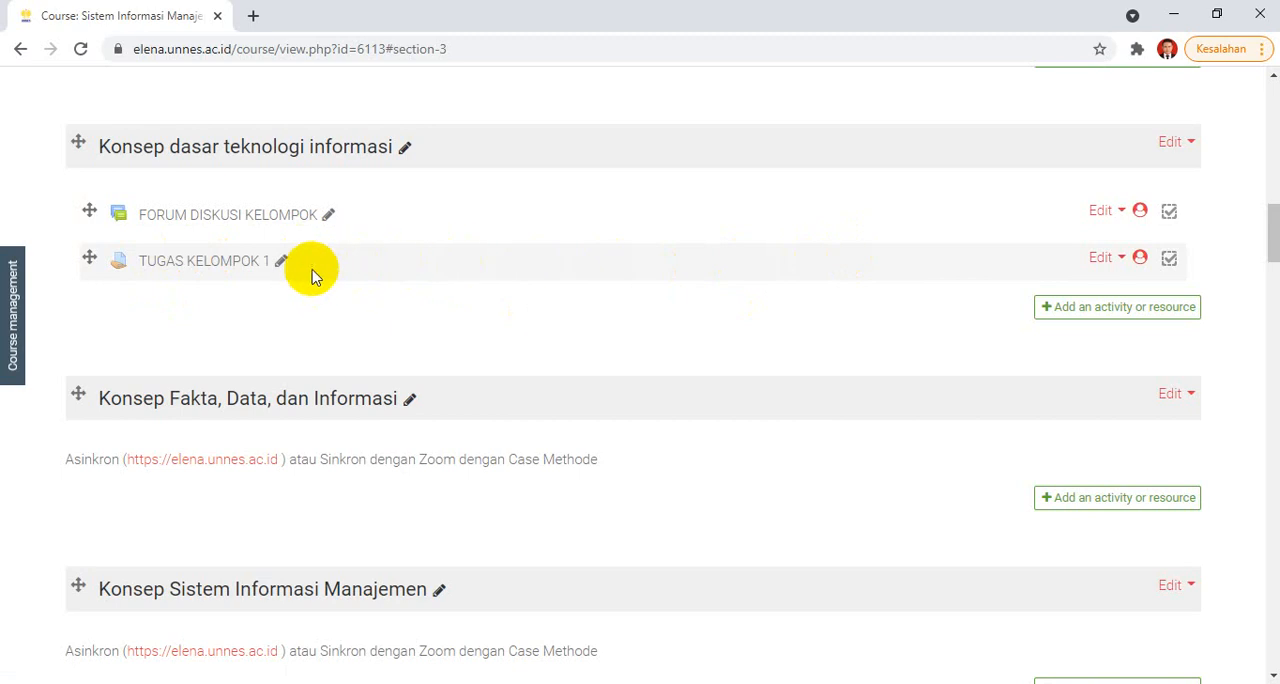
left_click(1117, 256)
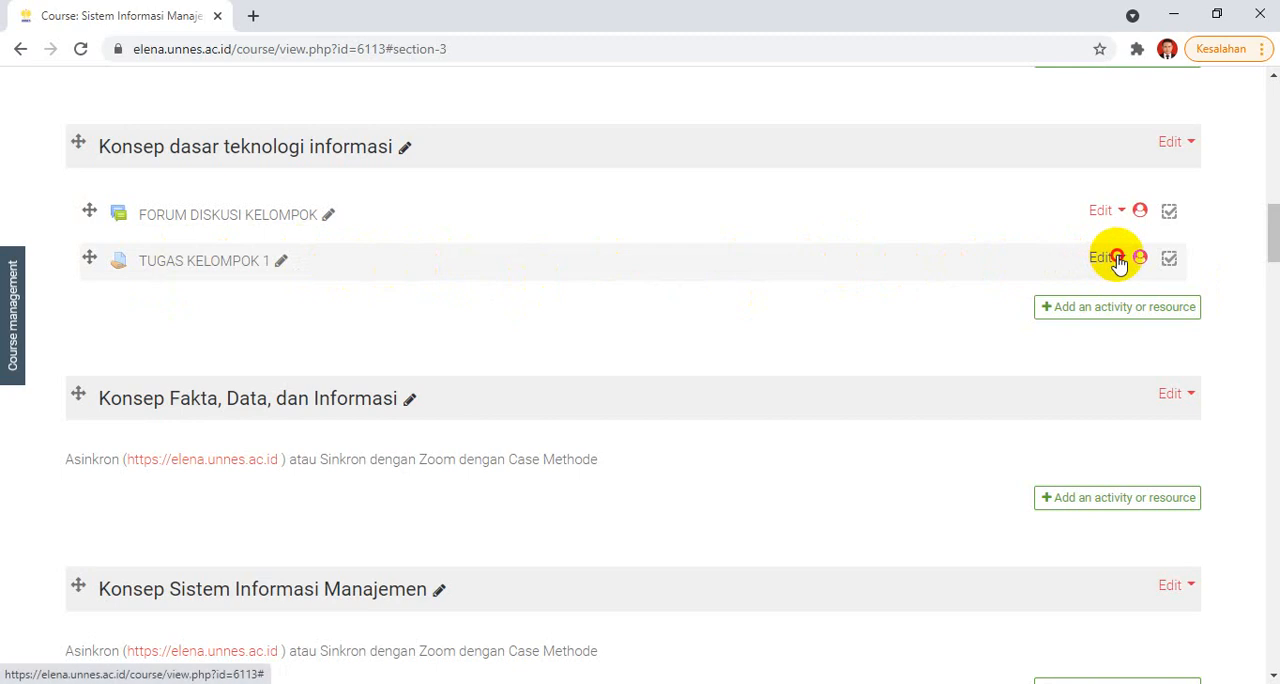
left_click(1035, 217)
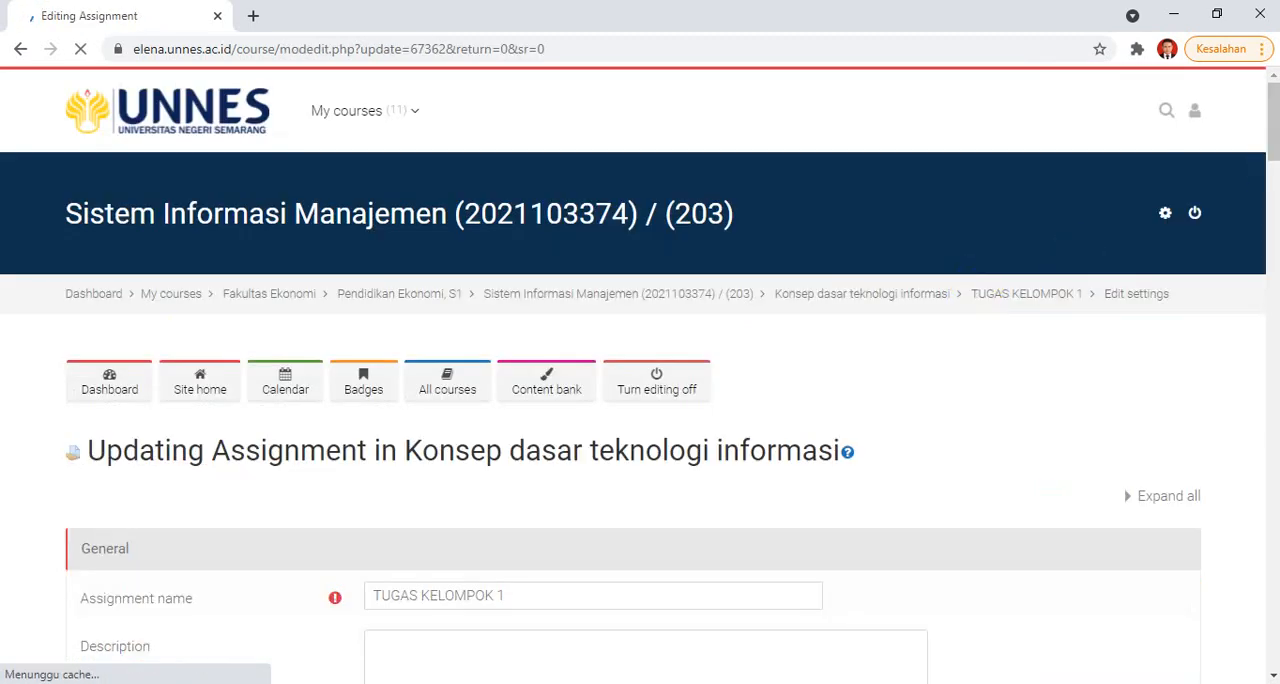
Step: In the assignment's grade settings, set the grading method to Rubric and the grade to pass to 70
left_click_drag(1272, 100, 1270, 395)
left_click(287, 300)
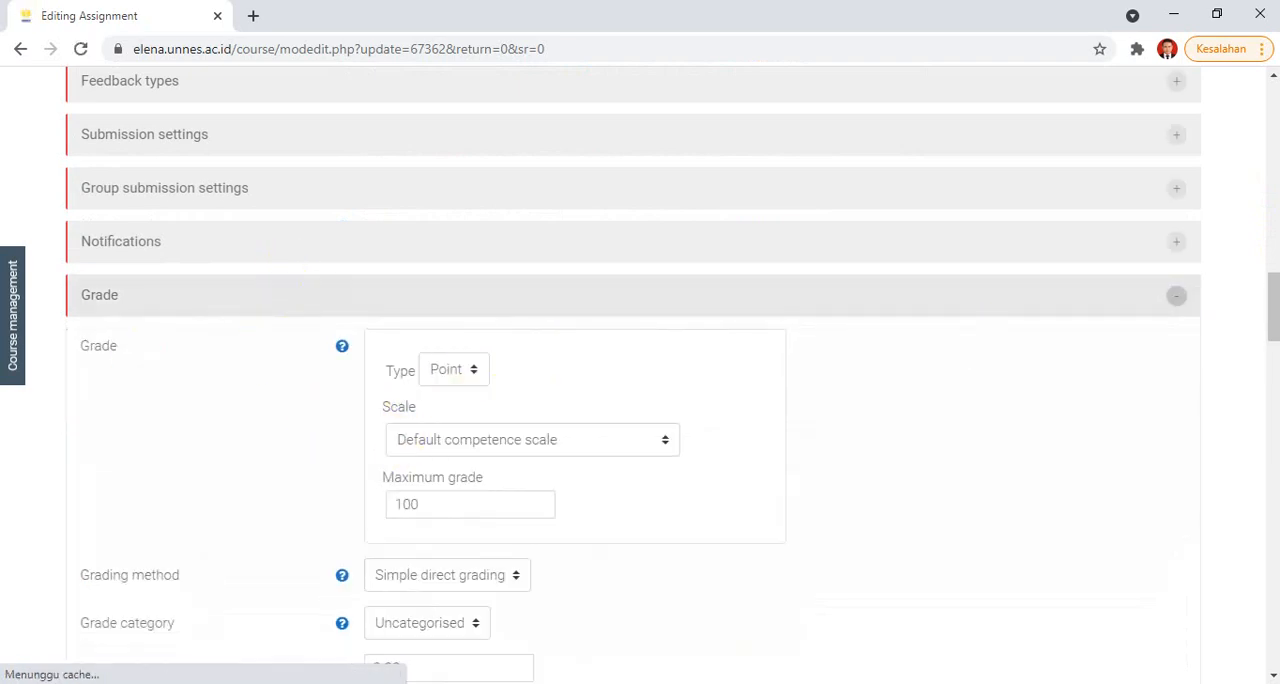
left_click_drag(1276, 284, 1272, 322)
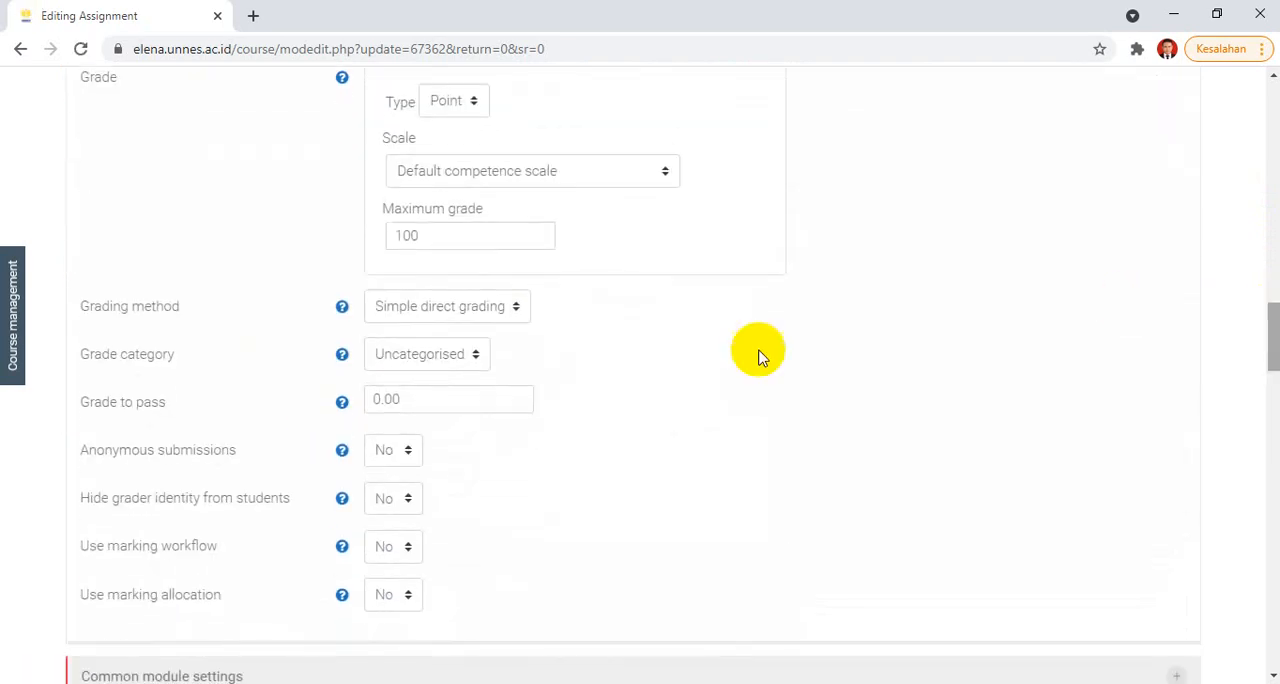
left_click(500, 262)
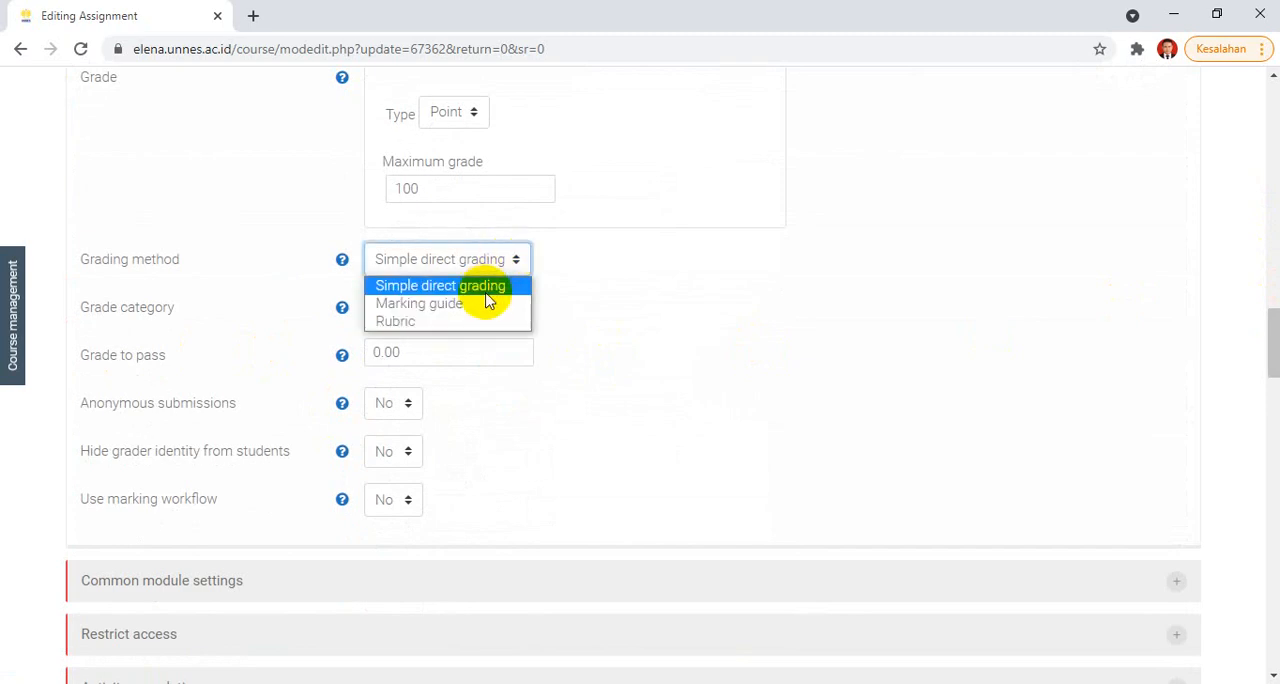
left_click(476, 322)
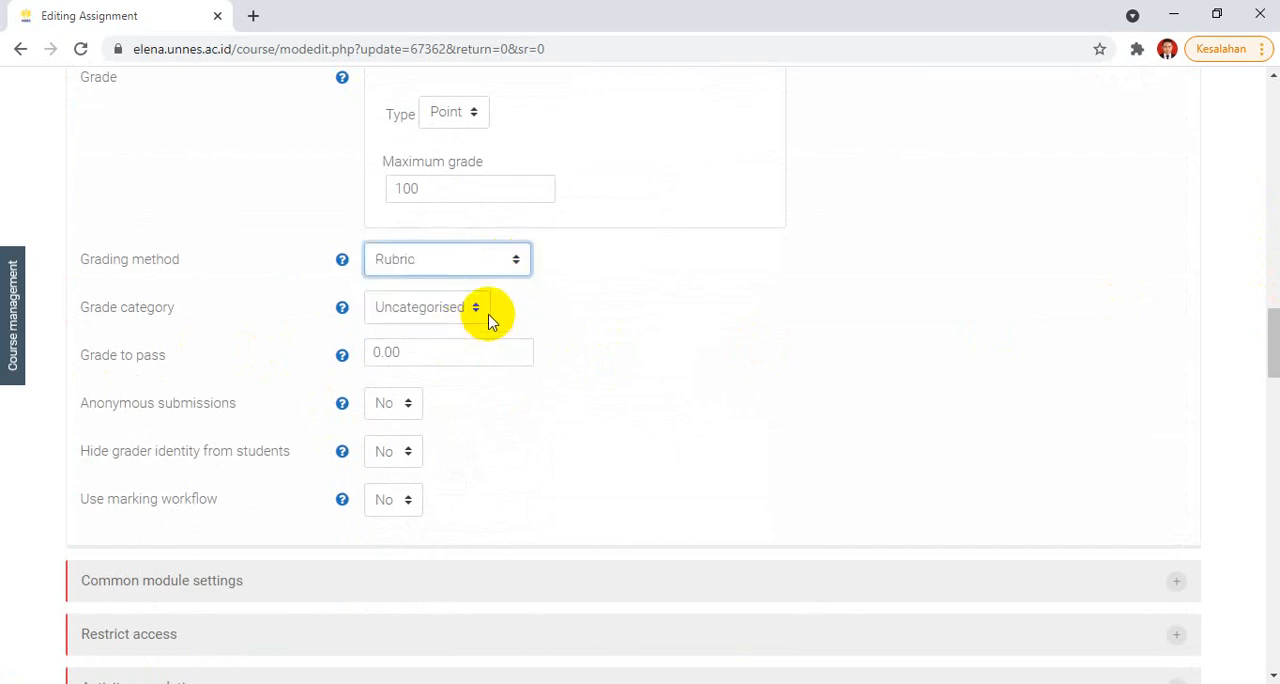
left_click(489, 310)
left_click(571, 317)
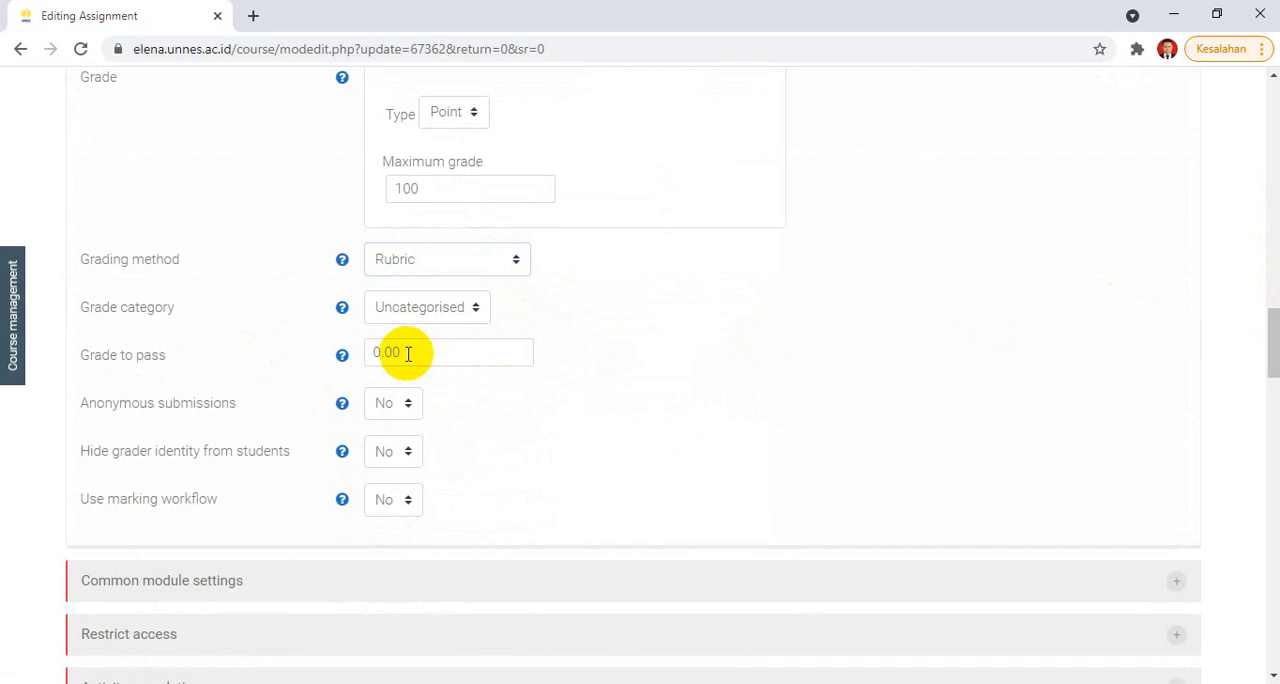
left_click_drag(406, 353, 337, 360)
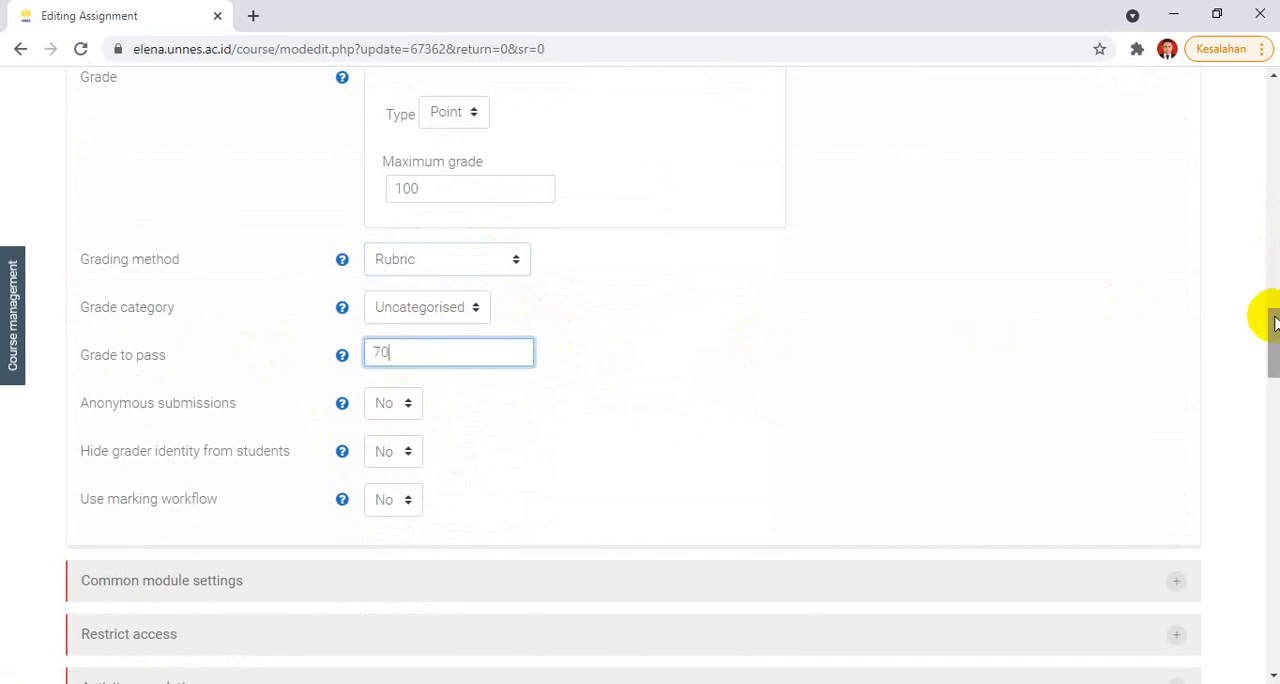
Step: Save and display the assignment, and start defining a new rubric grading form from scratch
left_click_drag(1273, 315, 1273, 360)
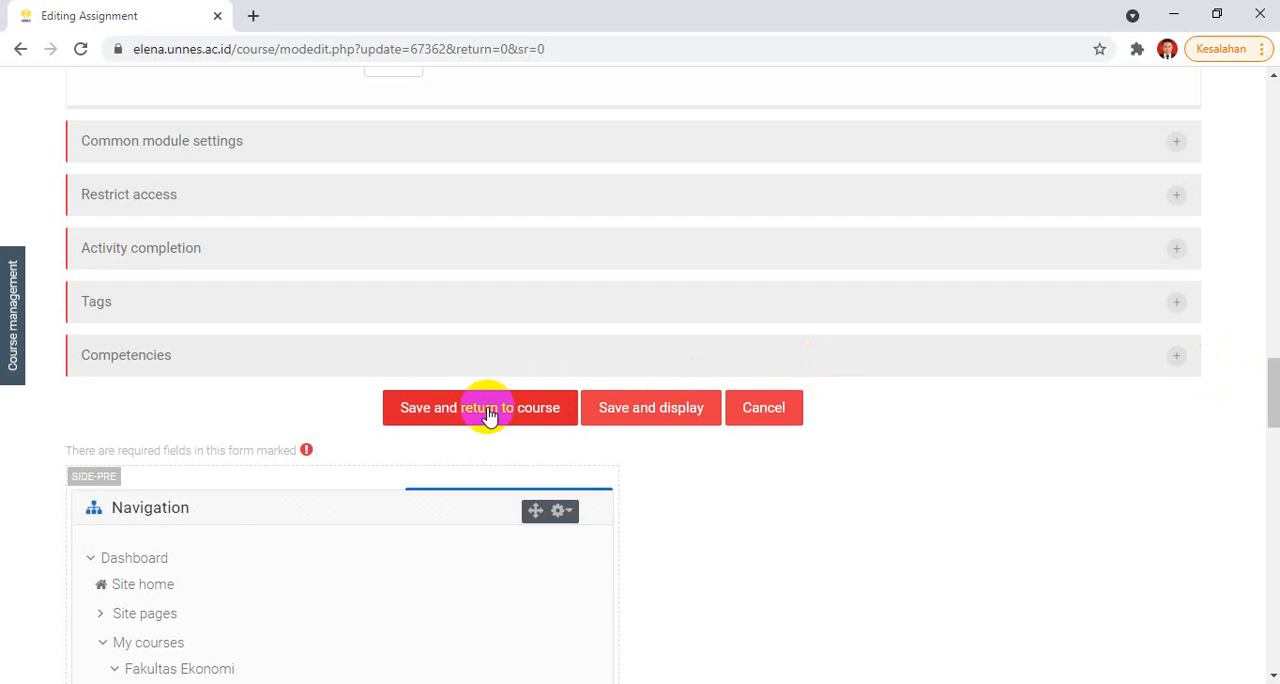
left_click(620, 417)
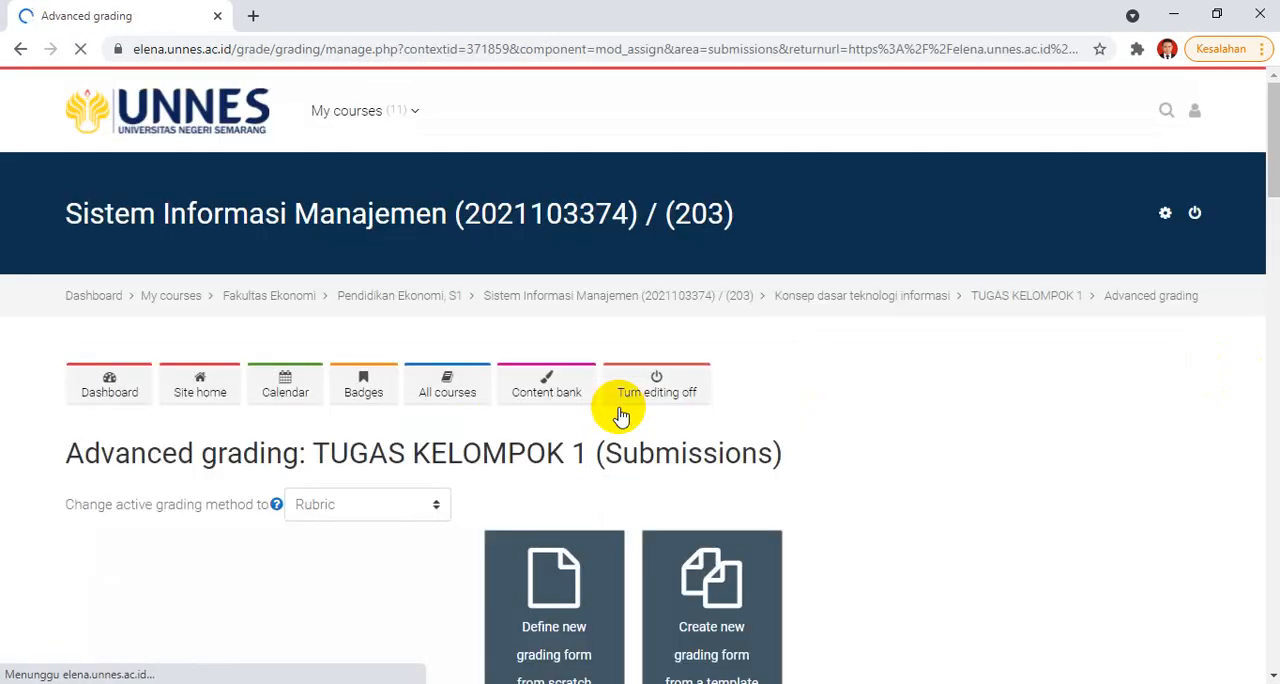
left_click_drag(1272, 110, 1262, 151)
left_click(541, 418)
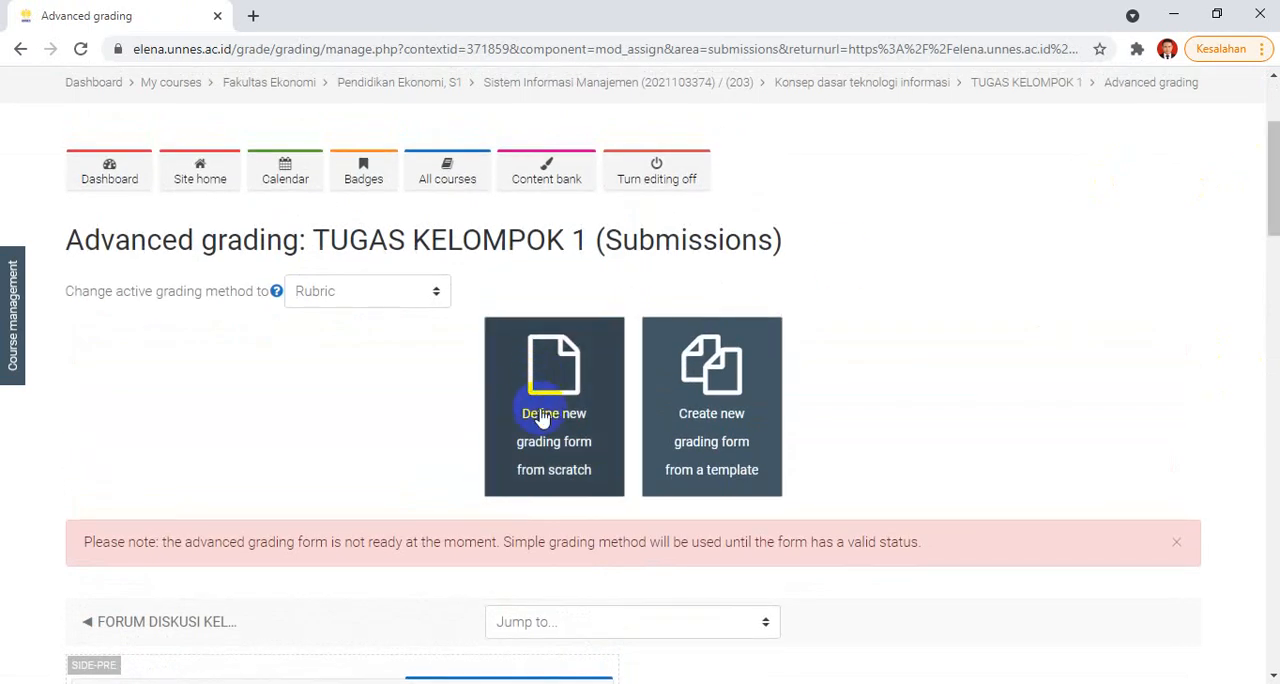
left_click(555, 480)
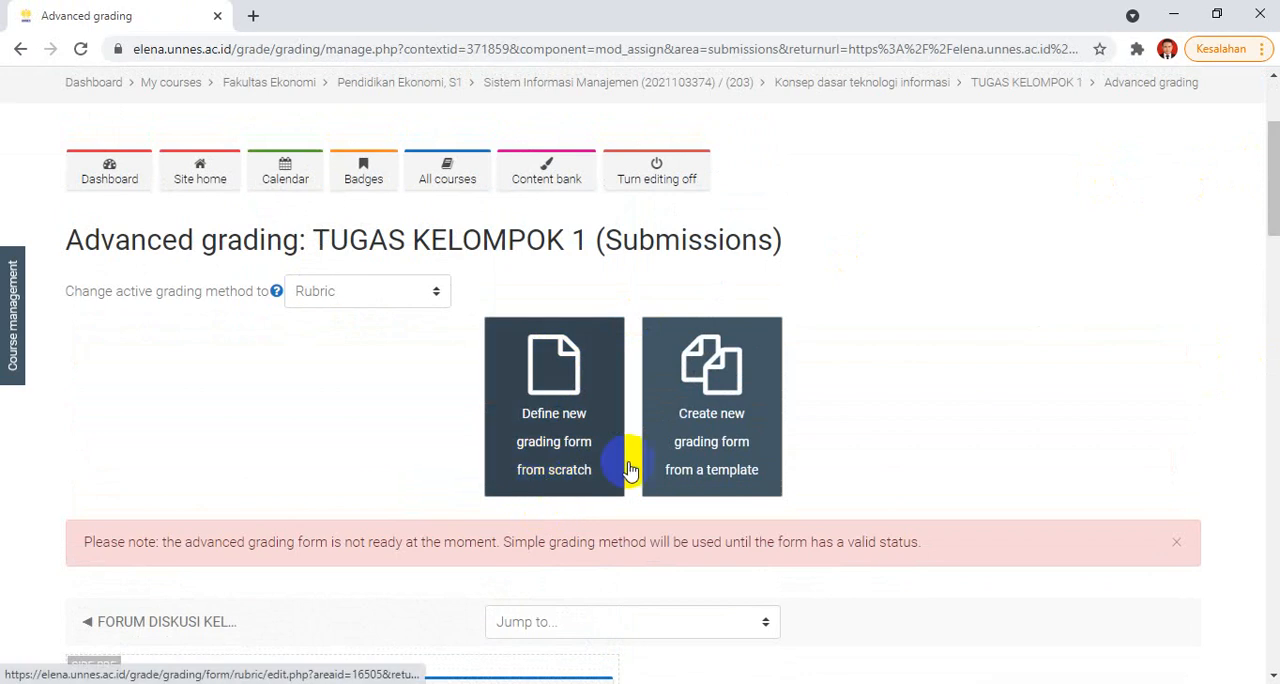
left_click(745, 470)
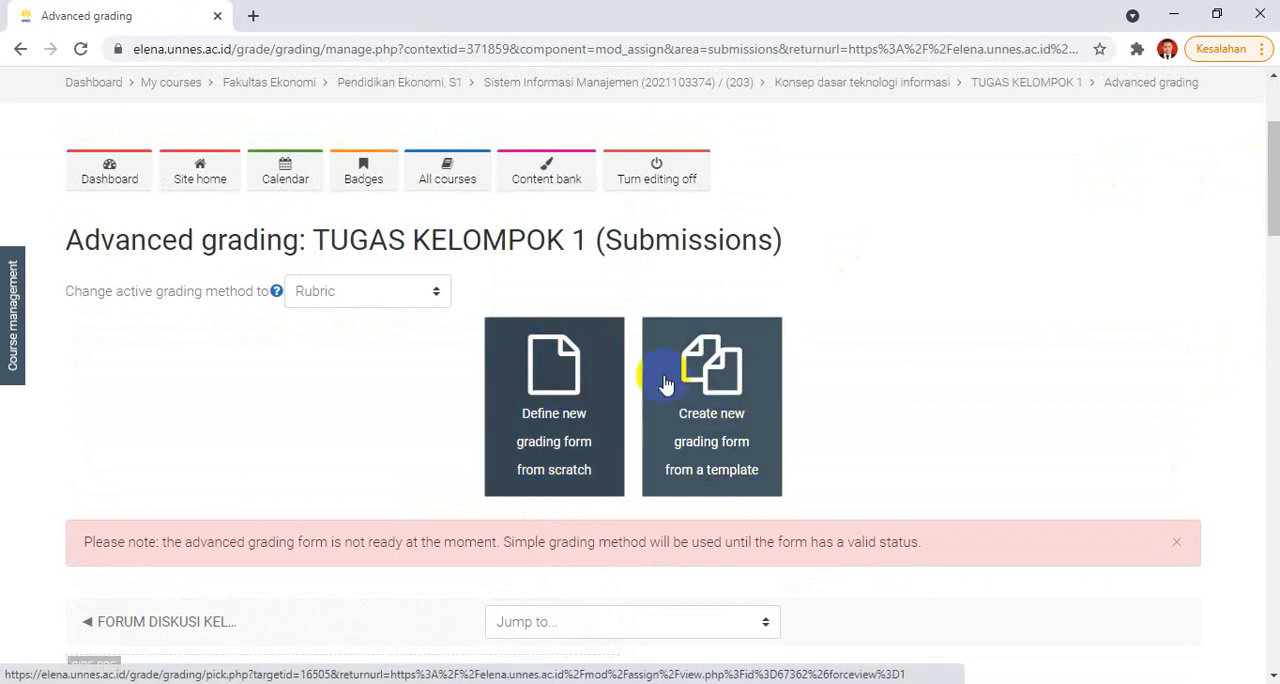
left_click(553, 380)
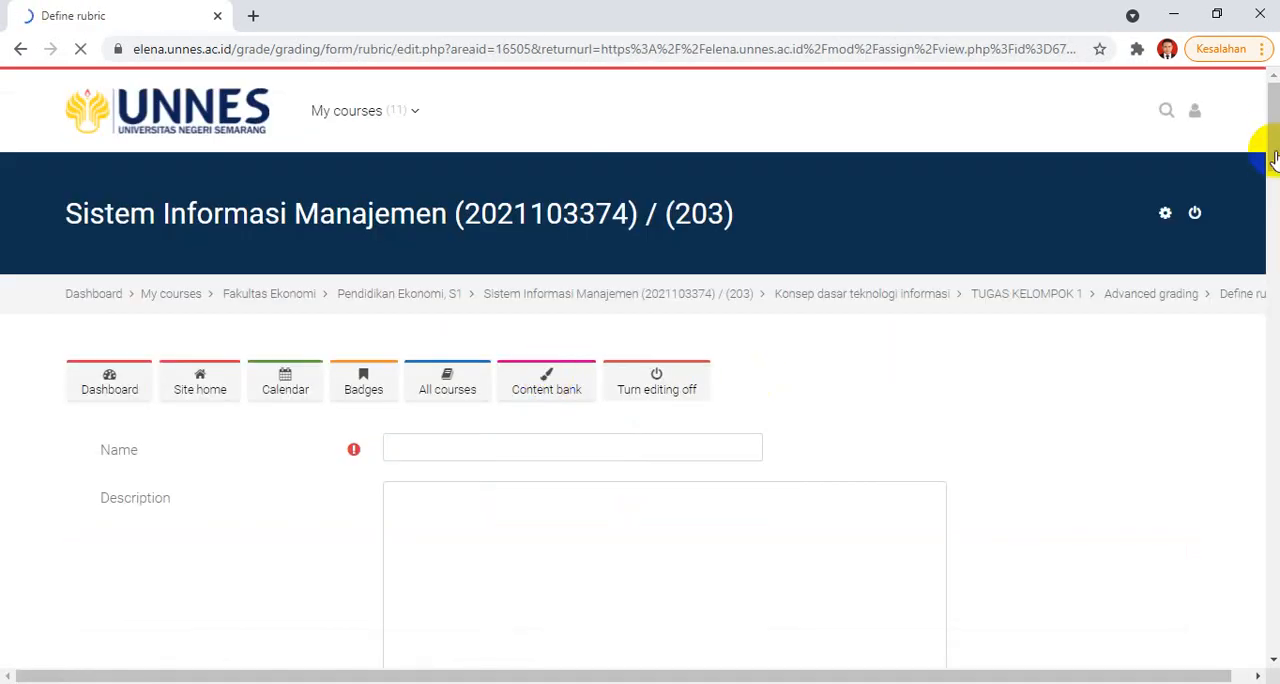
Step: Name the first rubric criterion KEJELASAN MATERI
left_click_drag(1268, 109, 1260, 191)
left_click(230, 367)
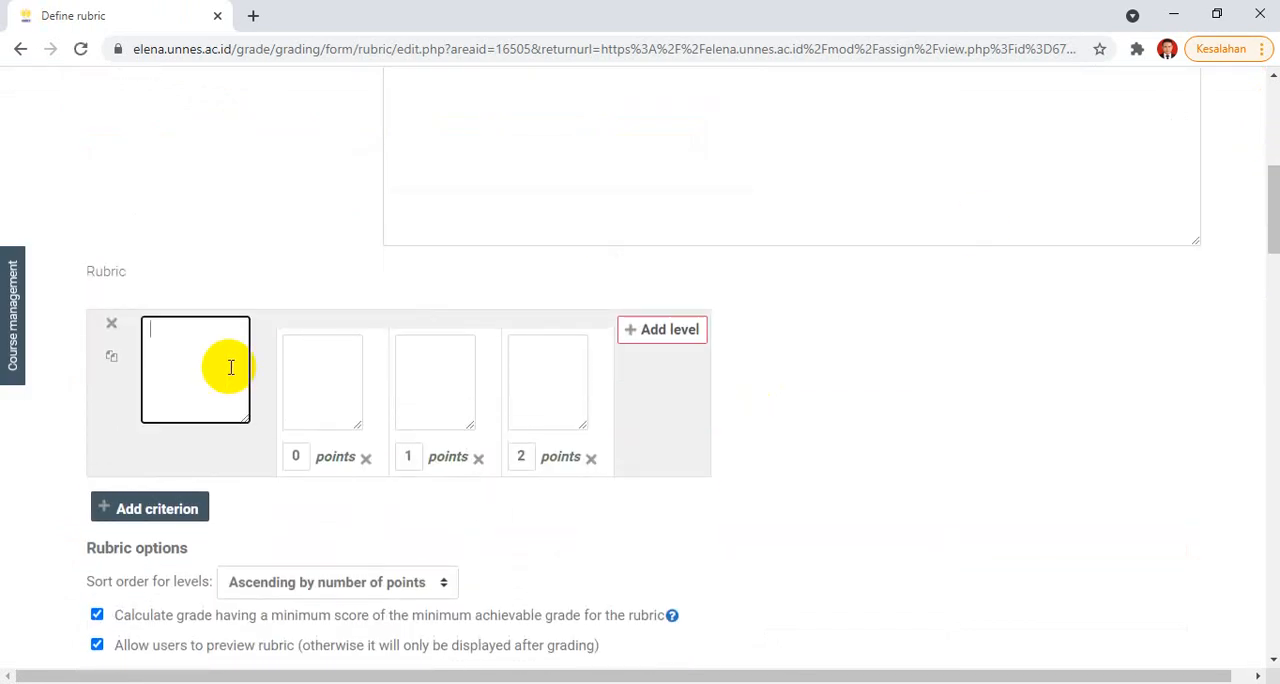
left_click(336, 347)
left_click(214, 323)
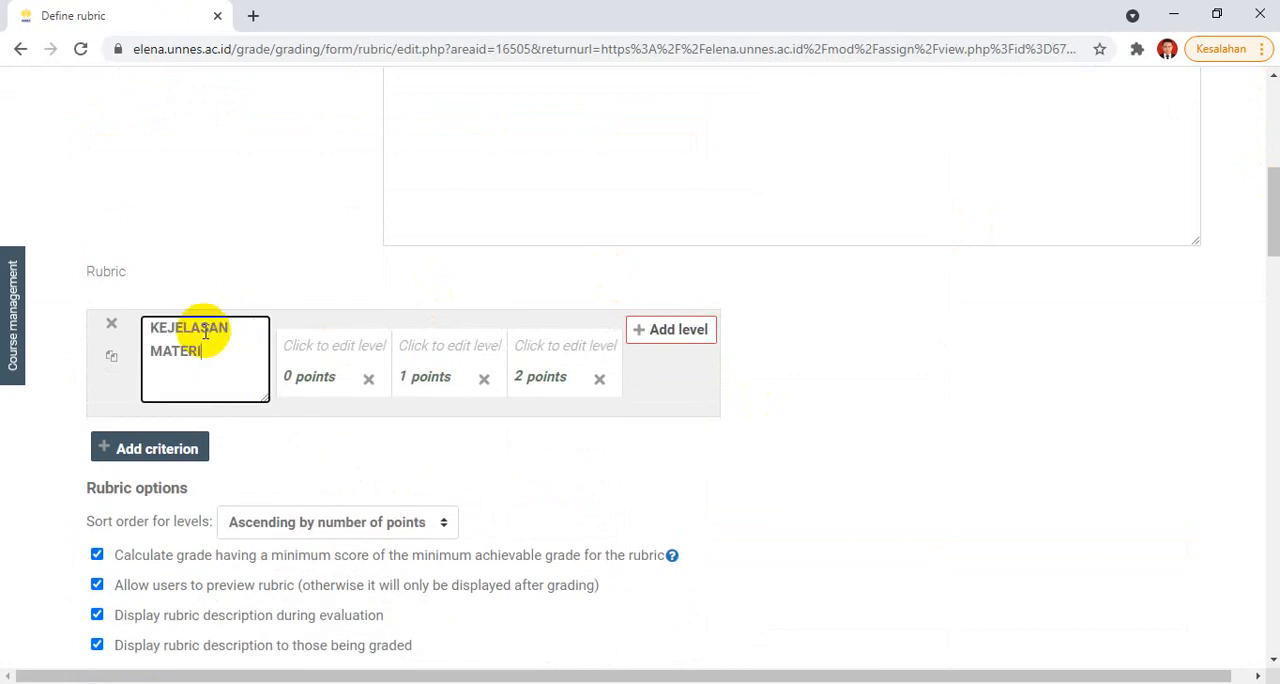
type("KEJELASAN MATERI")
Step: Delete the 0-point level from the KEJELASAN MATERI criterion
left_click(305, 343)
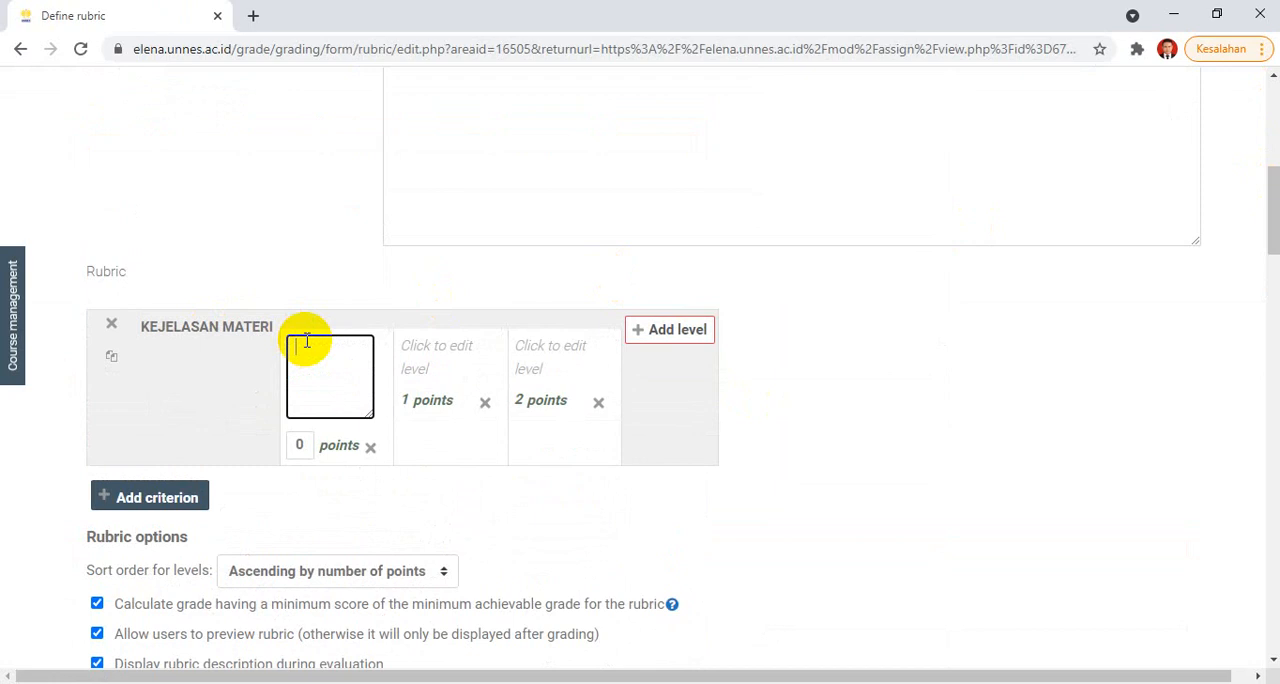
left_click(372, 448)
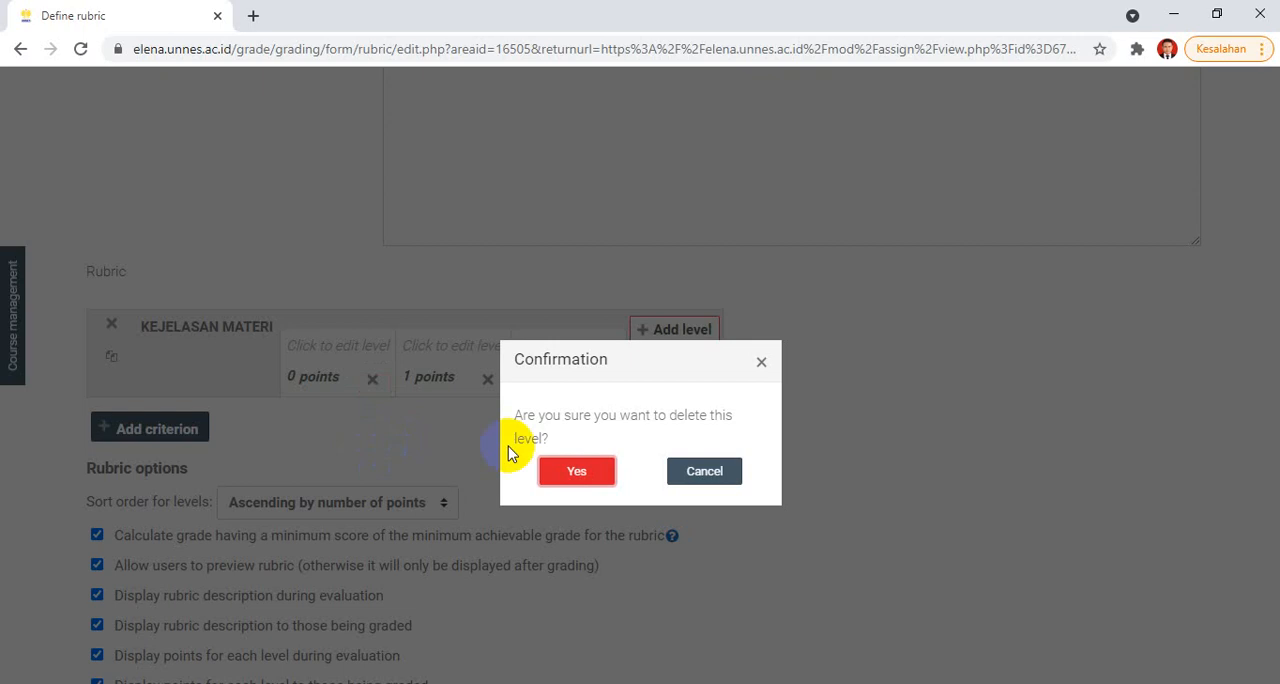
left_click(566, 472)
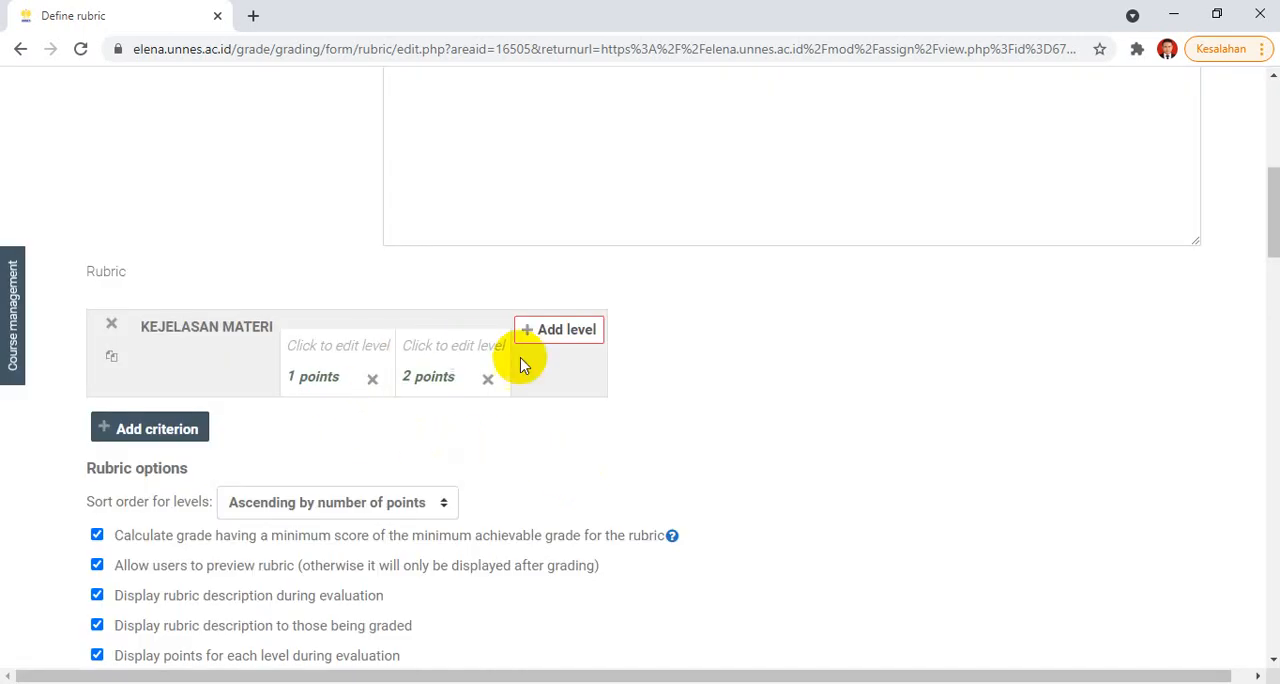
Step: Describe KEJELASAN MATERI's 1-point level as "materi disajikan tidak jelas" and its 2-point level as "materi disajikan cukup jelas"
left_click(342, 353)
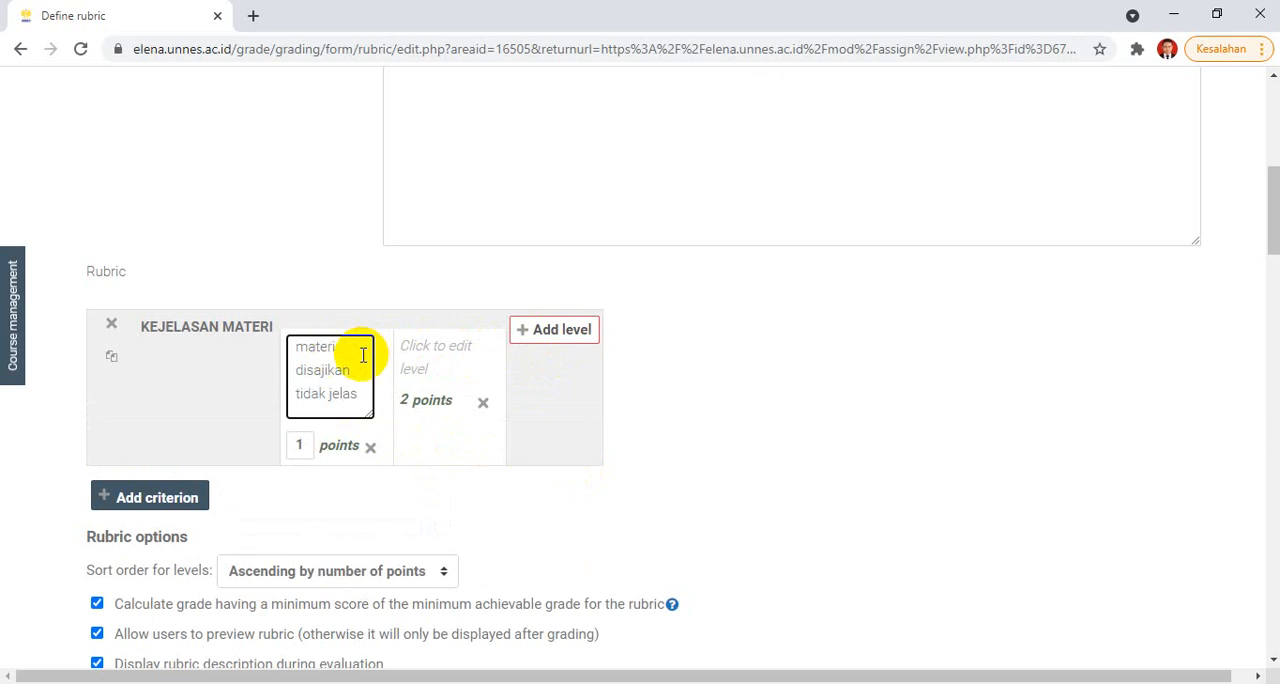
left_click(442, 363)
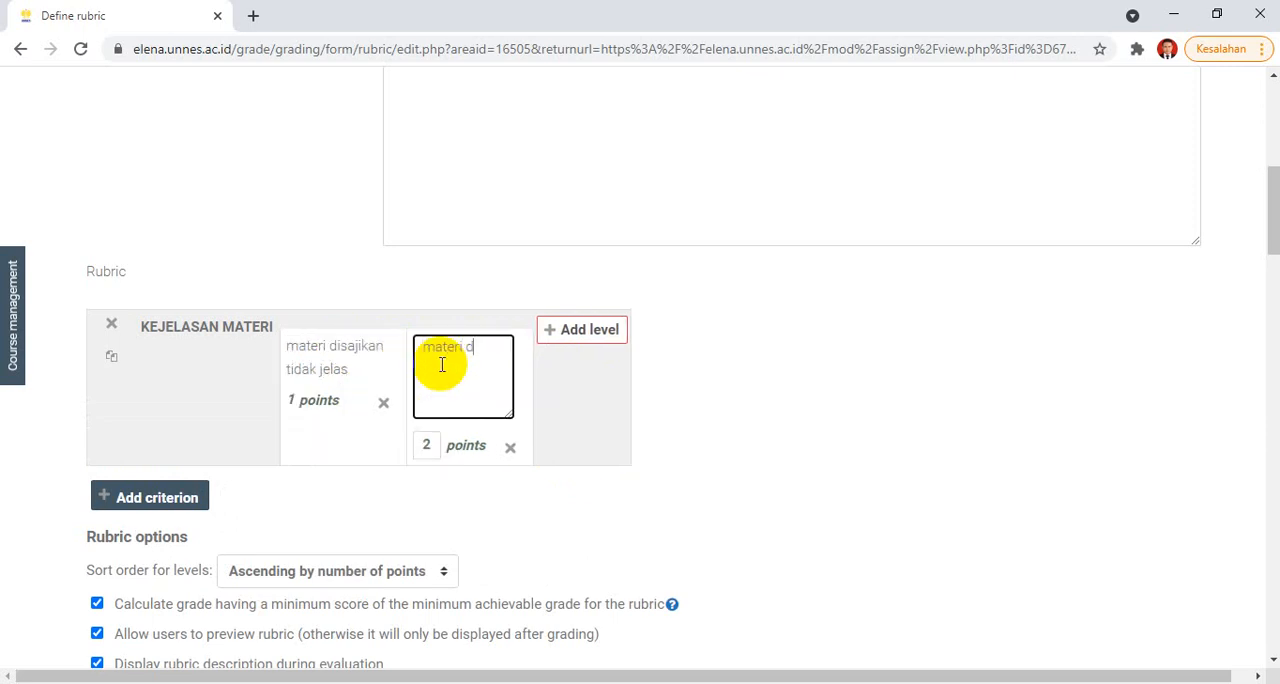
type("materi disajikan cukup jelas")
Step: Add a 3-point level "materi disajikan jelas" and a 4-point level "materi disajikan sangat jelas dan lengkap" to KEJELASAN MATERI
left_click(575, 331)
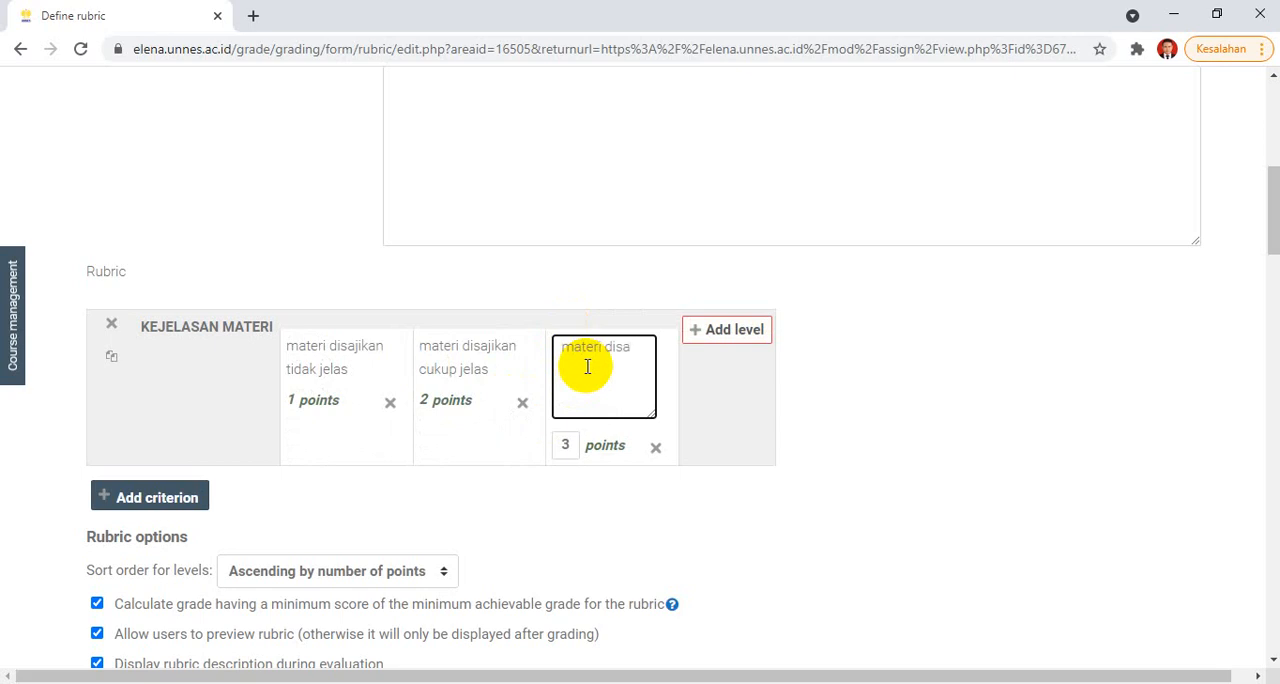
type("materi disajikan")
left_click(700, 332)
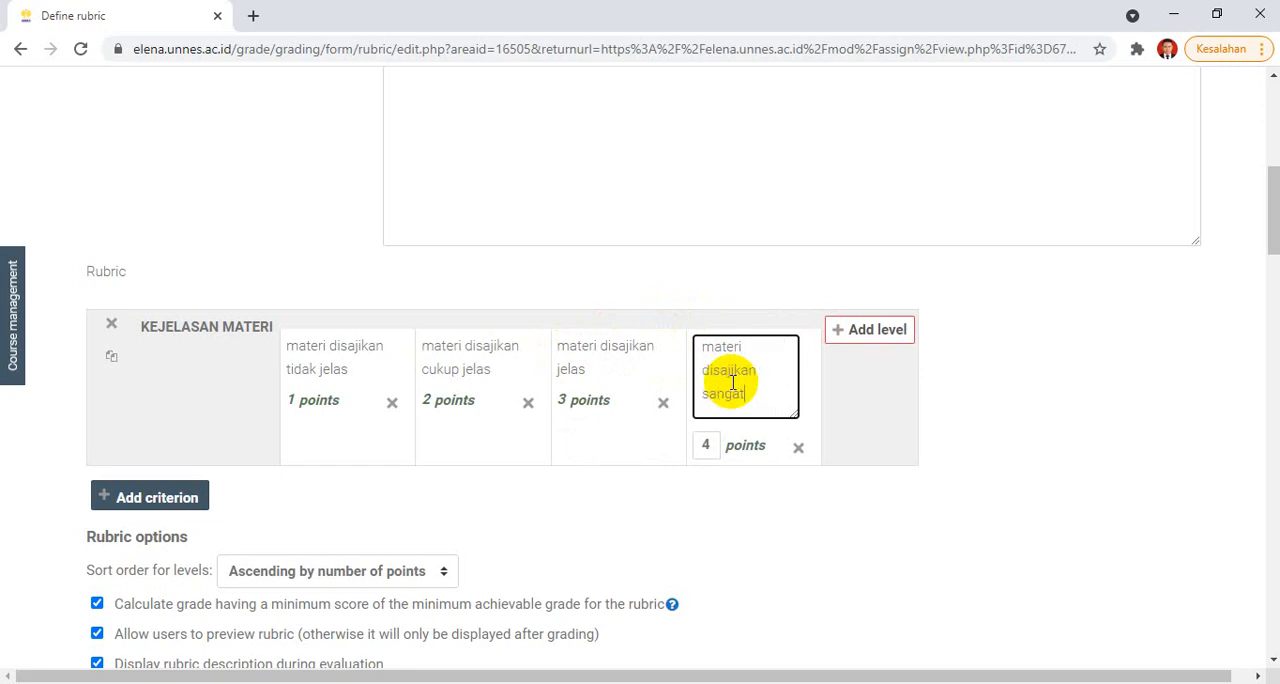
type("materi disajikan sangat jelas dan ")
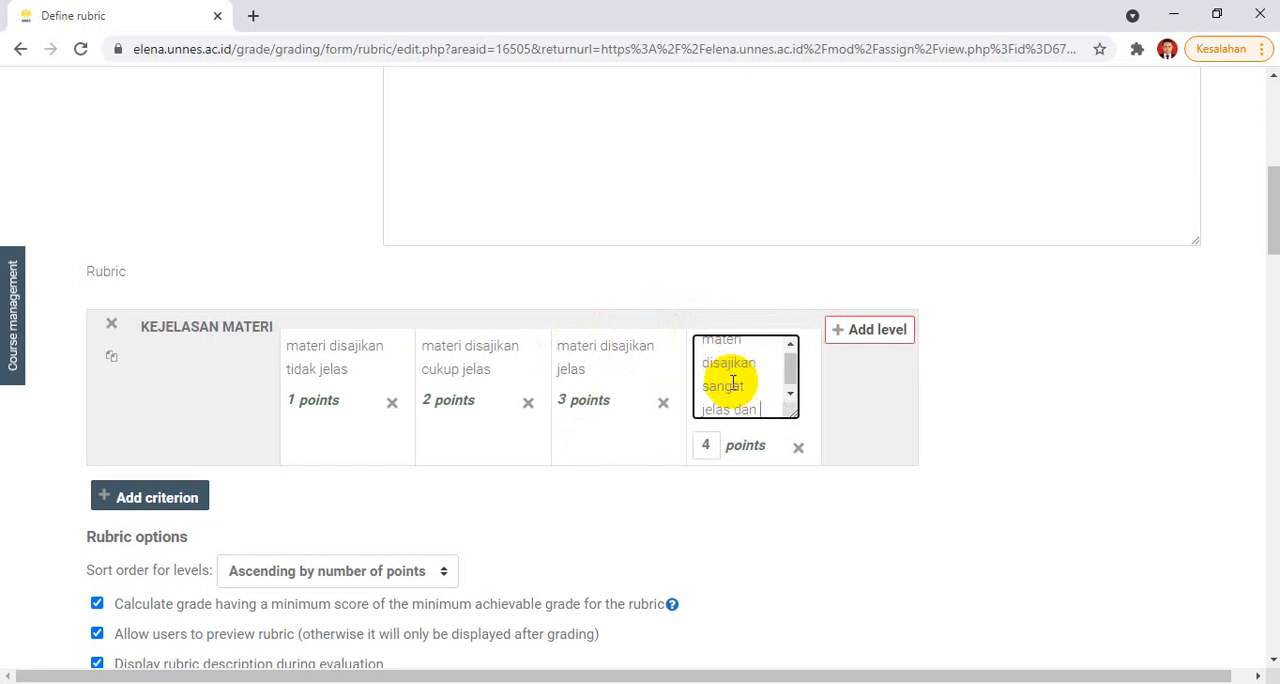
type("leng")
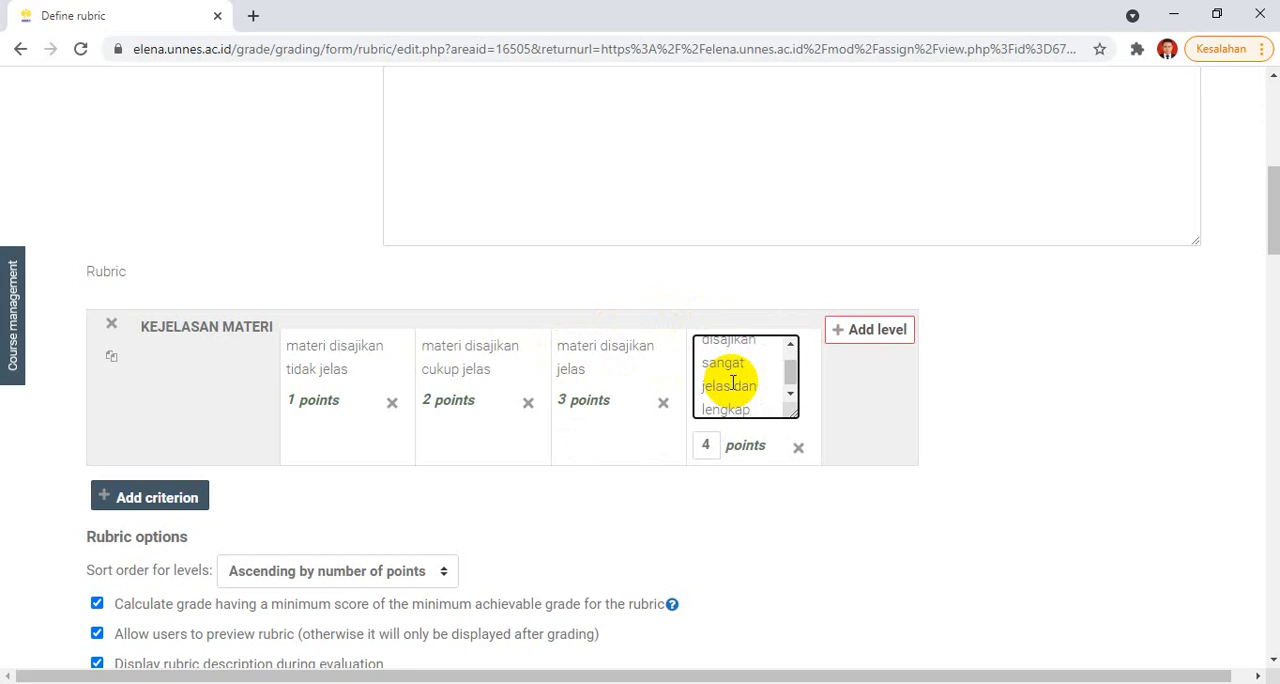
type("kap")
left_click(1062, 350)
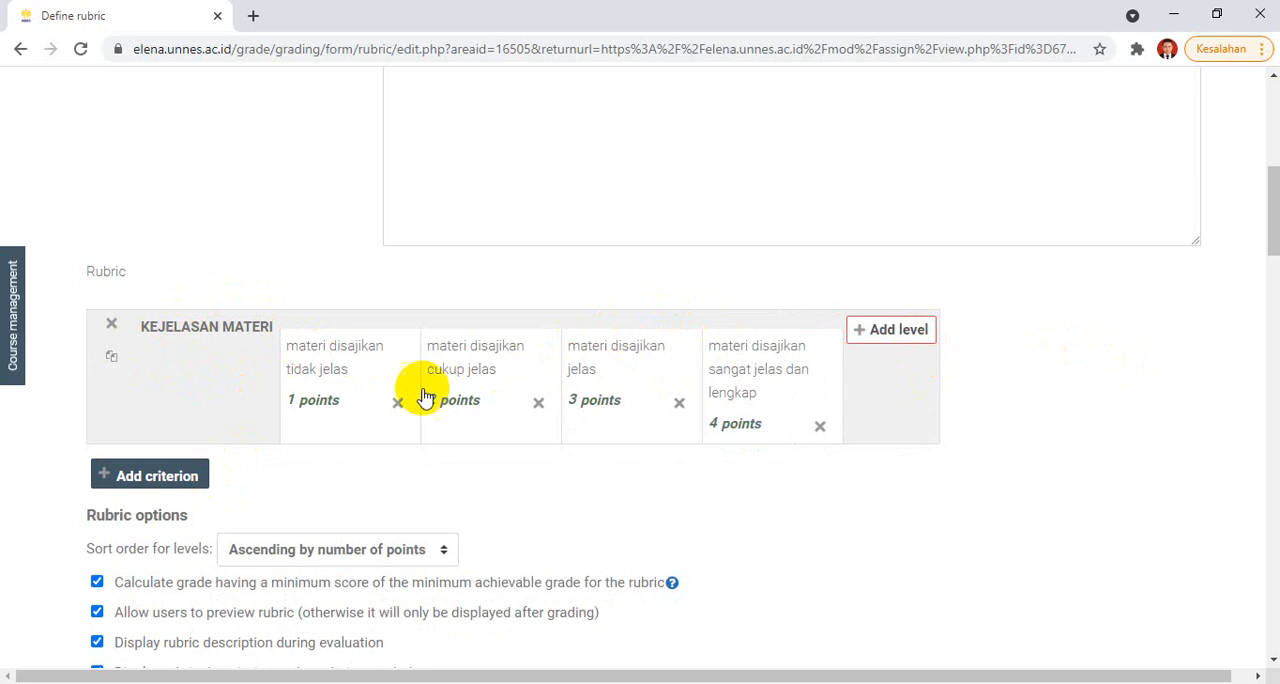
Step: Add the criterion "kesesuaian sistematika" with levels "sistematika penulisan tidak sesuai", "sistematika penulisan cukup sesuai", "sistematika sesuai" and "sistematika sangat sesuai" for 1 to 4 points
left_click(160, 476)
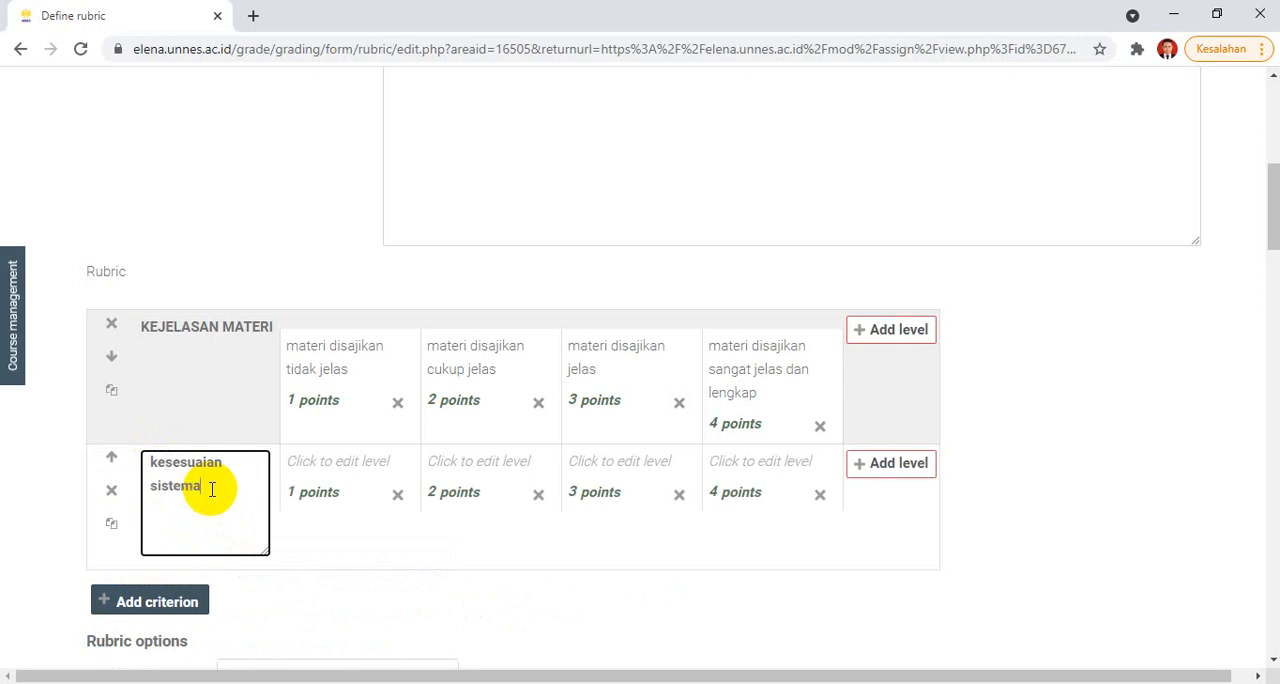
left_click(318, 459)
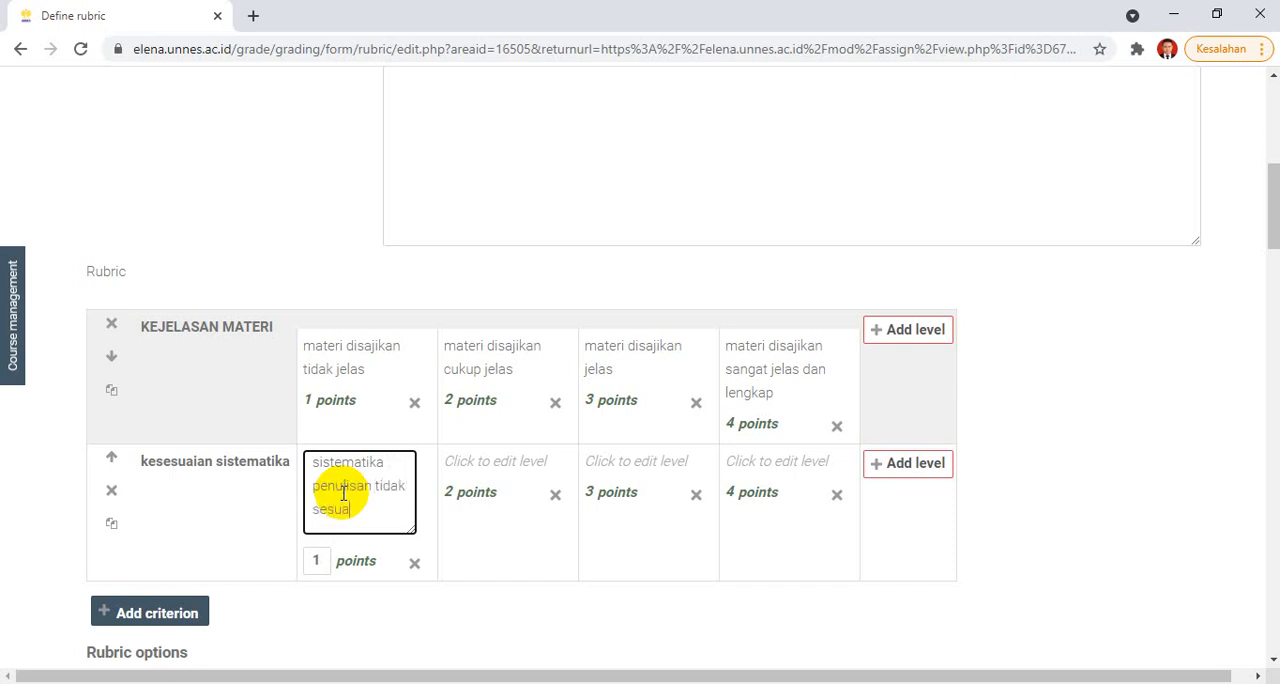
left_click(482, 466)
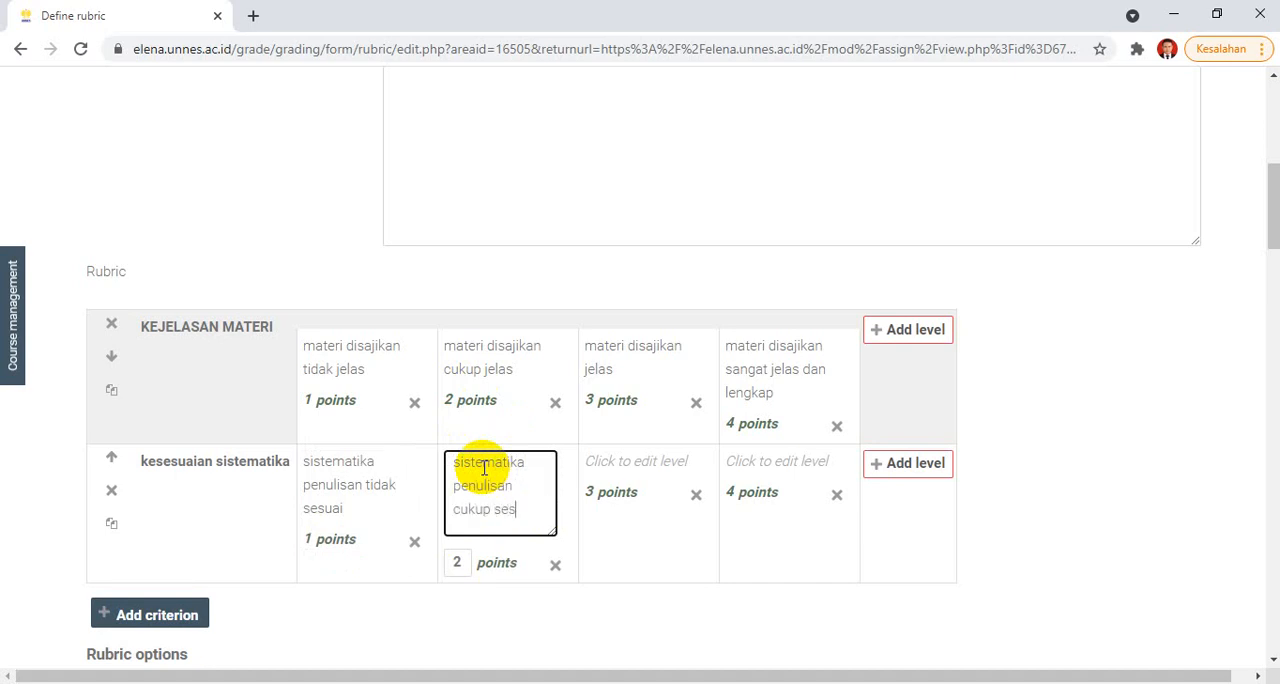
left_click(597, 464)
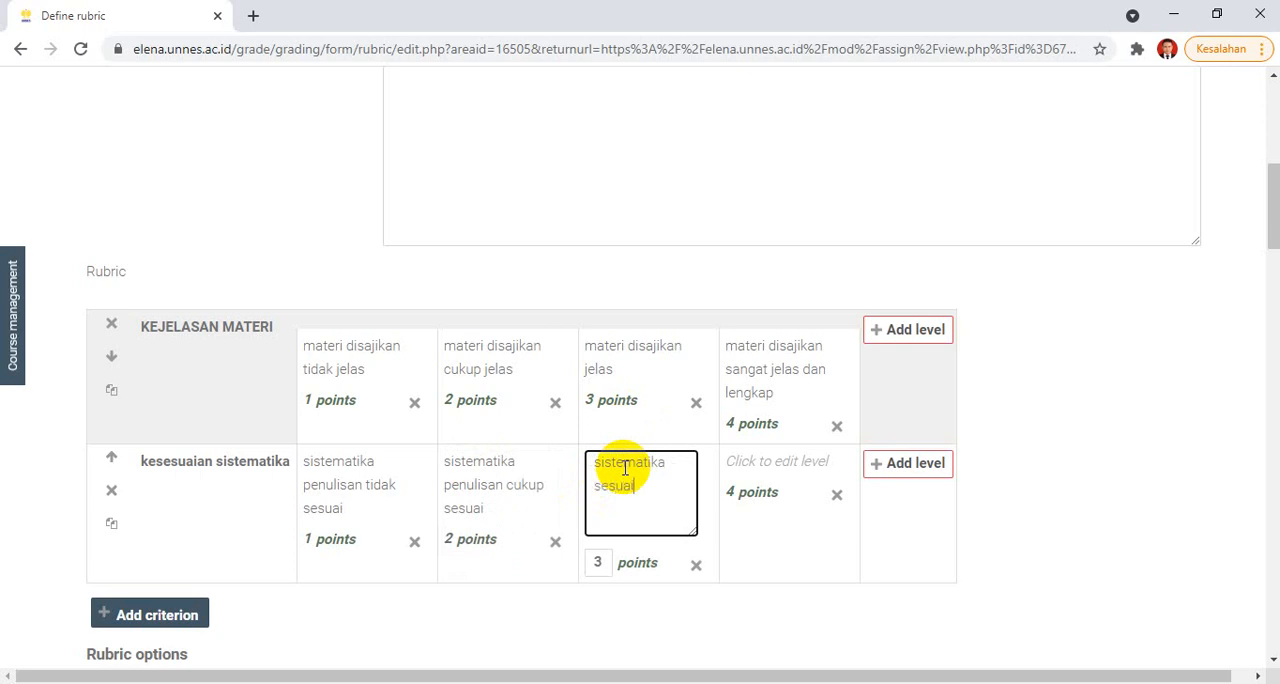
left_click(758, 476)
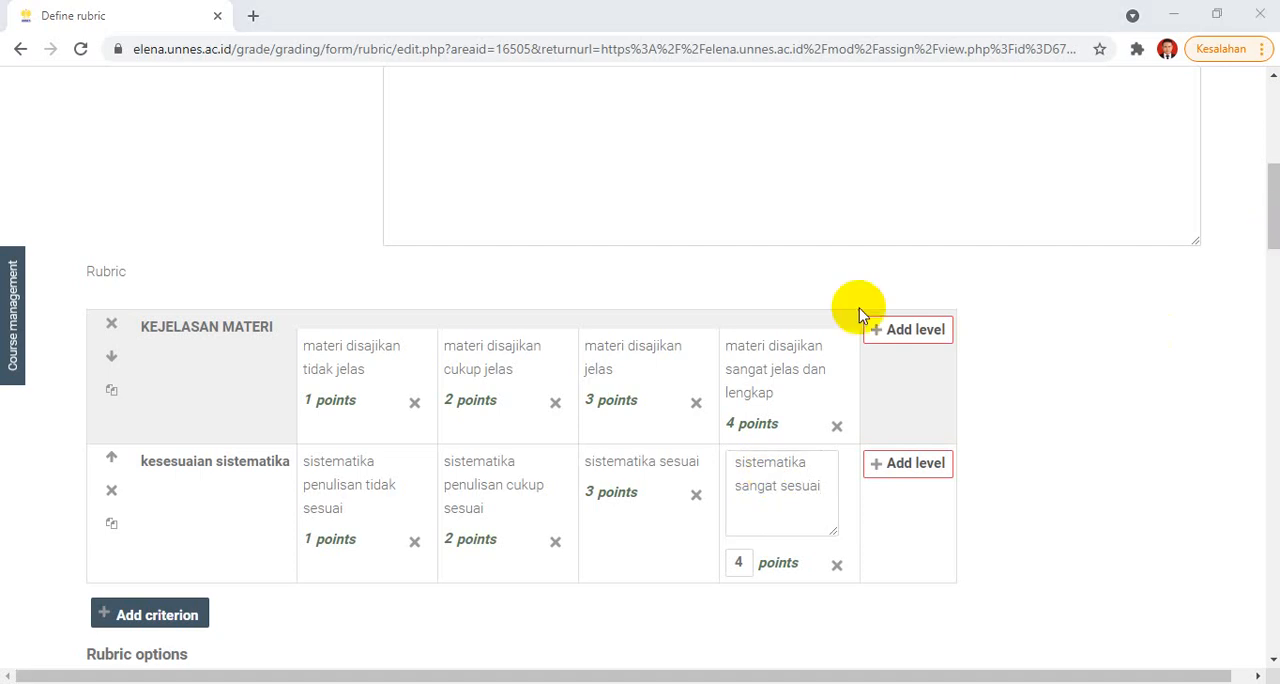
Step: Try to save the rubric with its default options and make it ready
left_click_drag(1272, 200, 1274, 248)
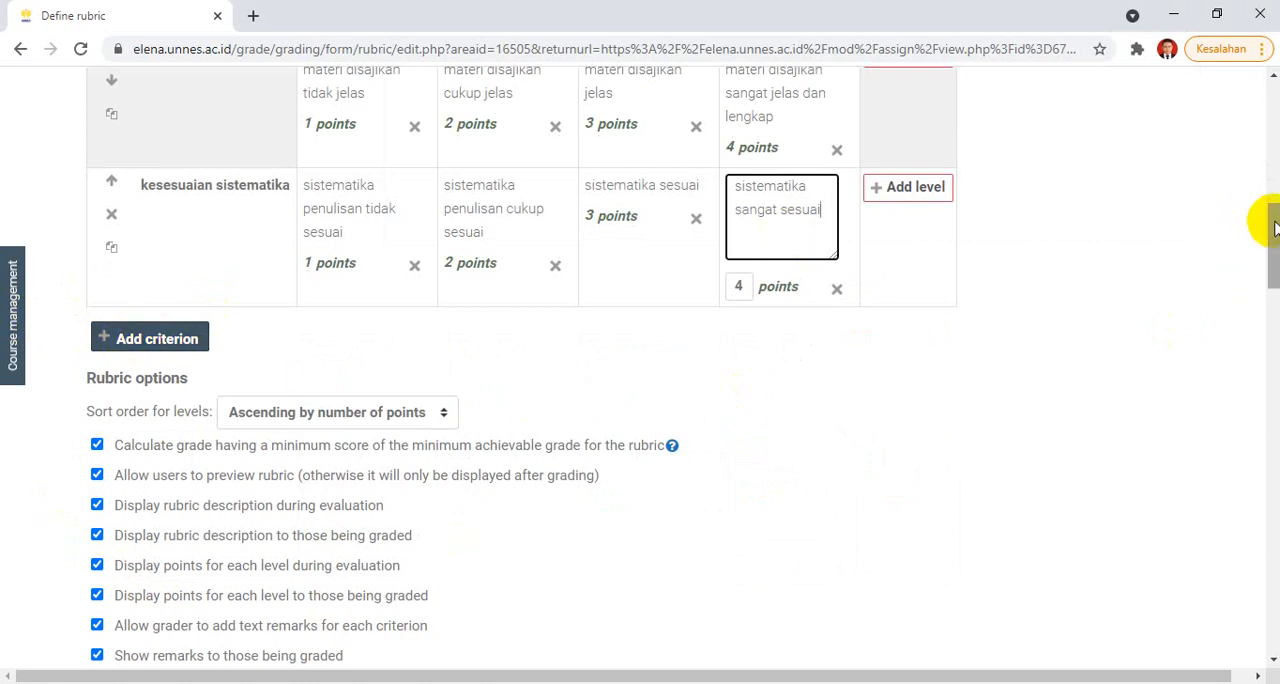
left_click_drag(1271, 220, 1271, 262)
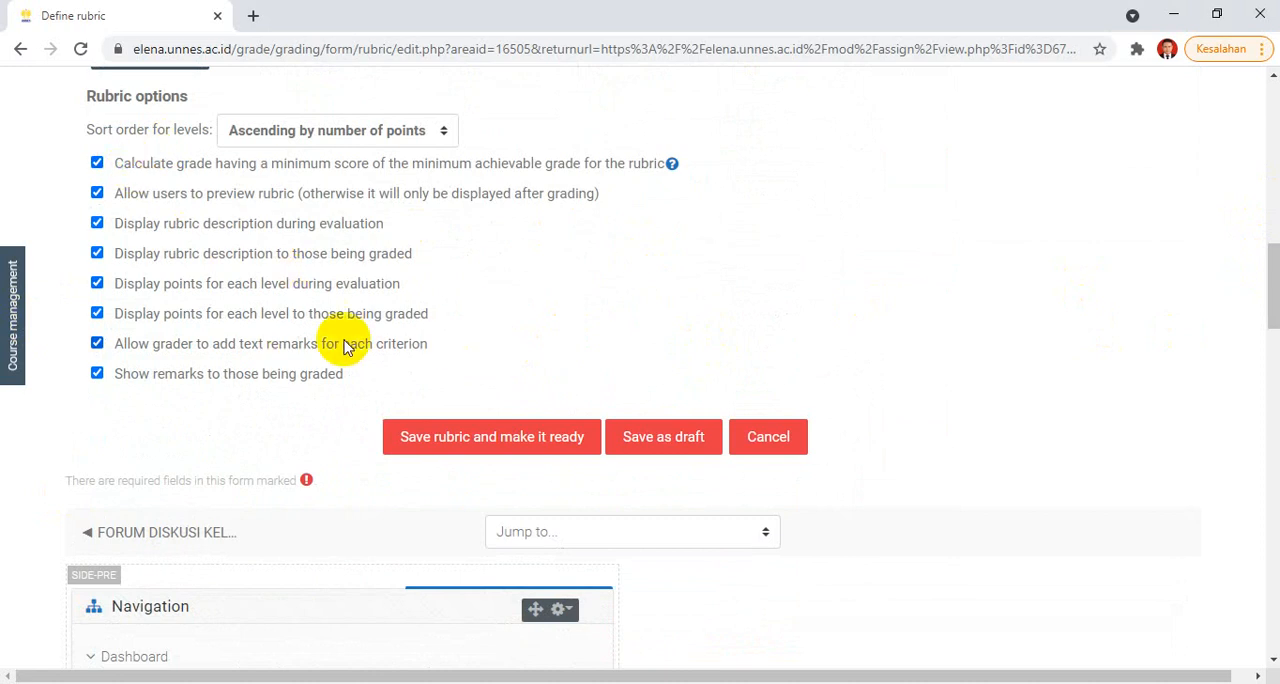
left_click_drag(1271, 286, 1265, 310)
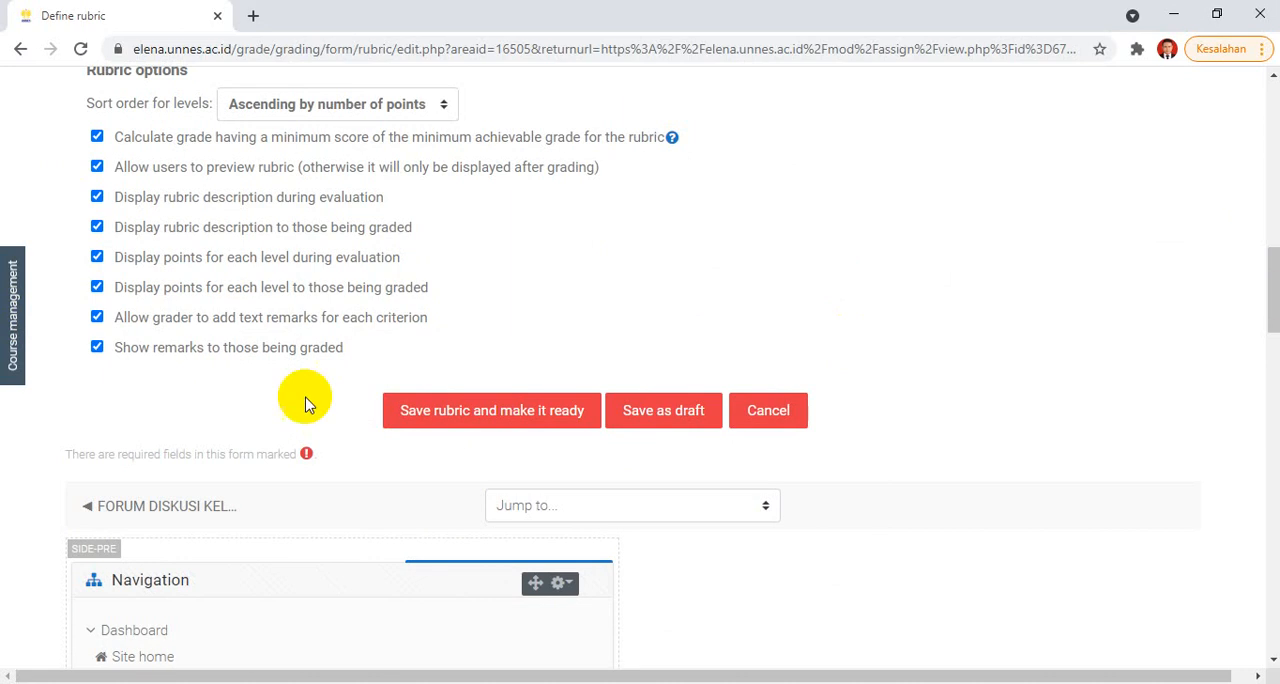
left_click(522, 425)
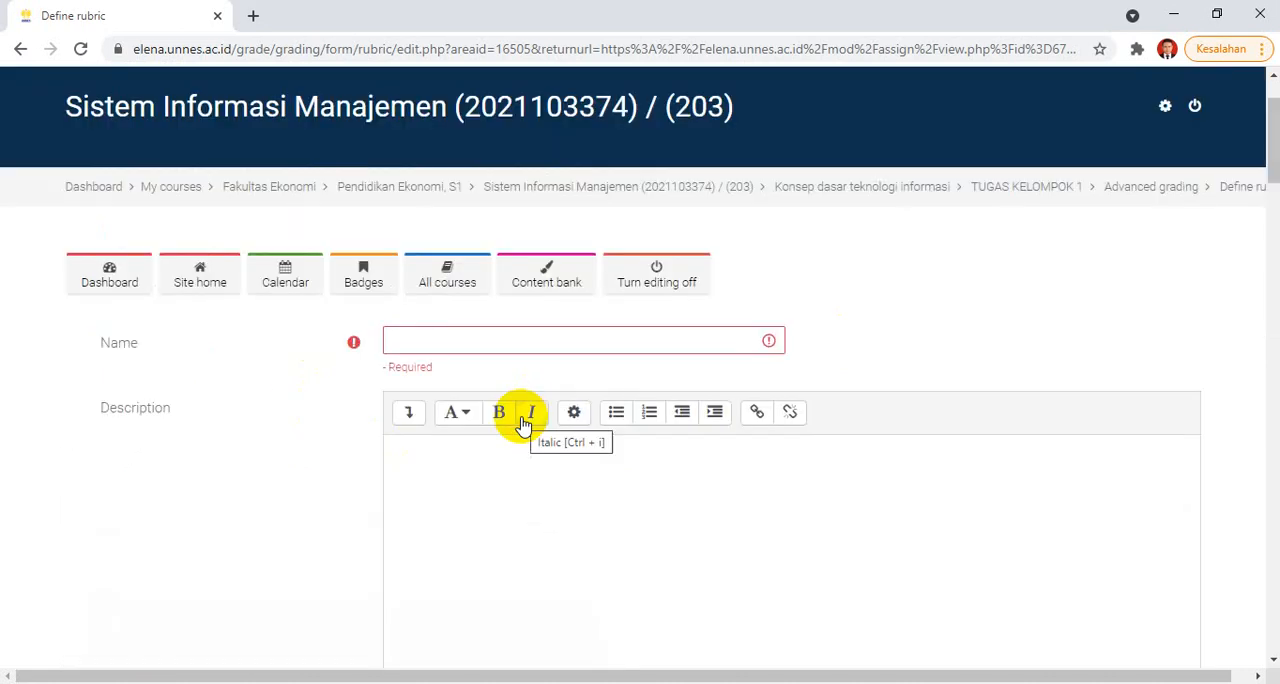
Step: Name the rubric "Rubric penilaian kelompok", then save it and make it ready for use
left_click(440, 337)
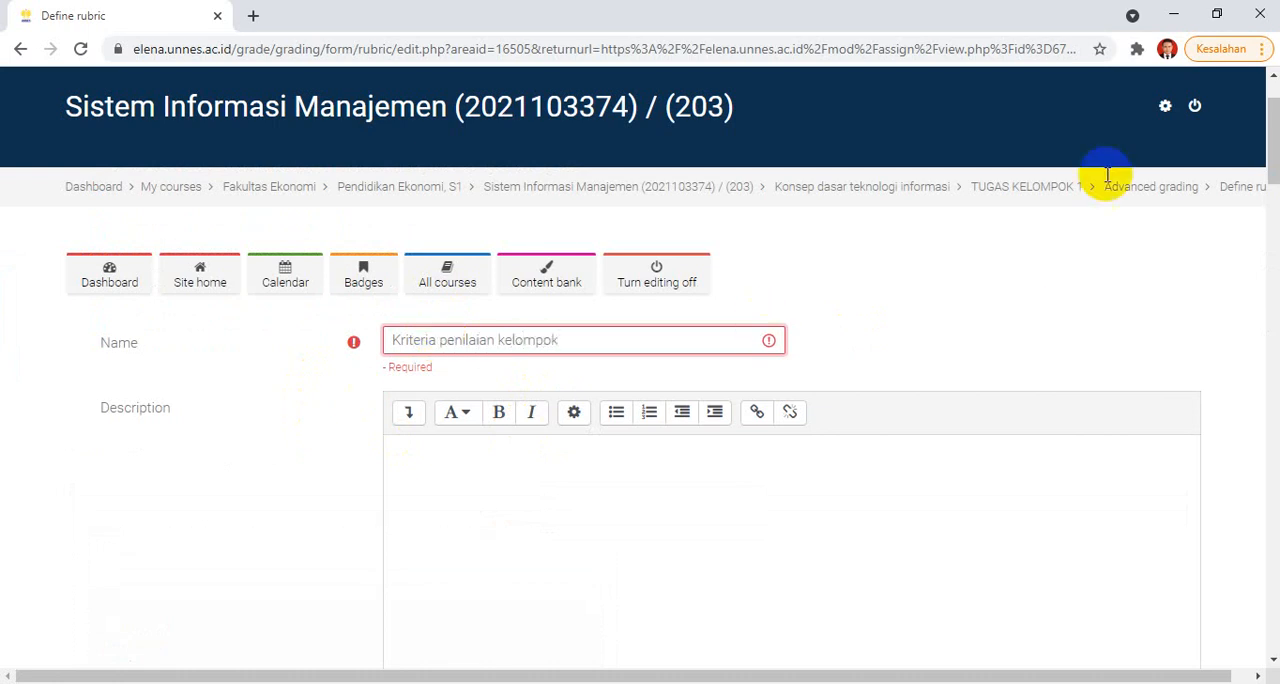
left_click_drag(1270, 106, 1271, 126)
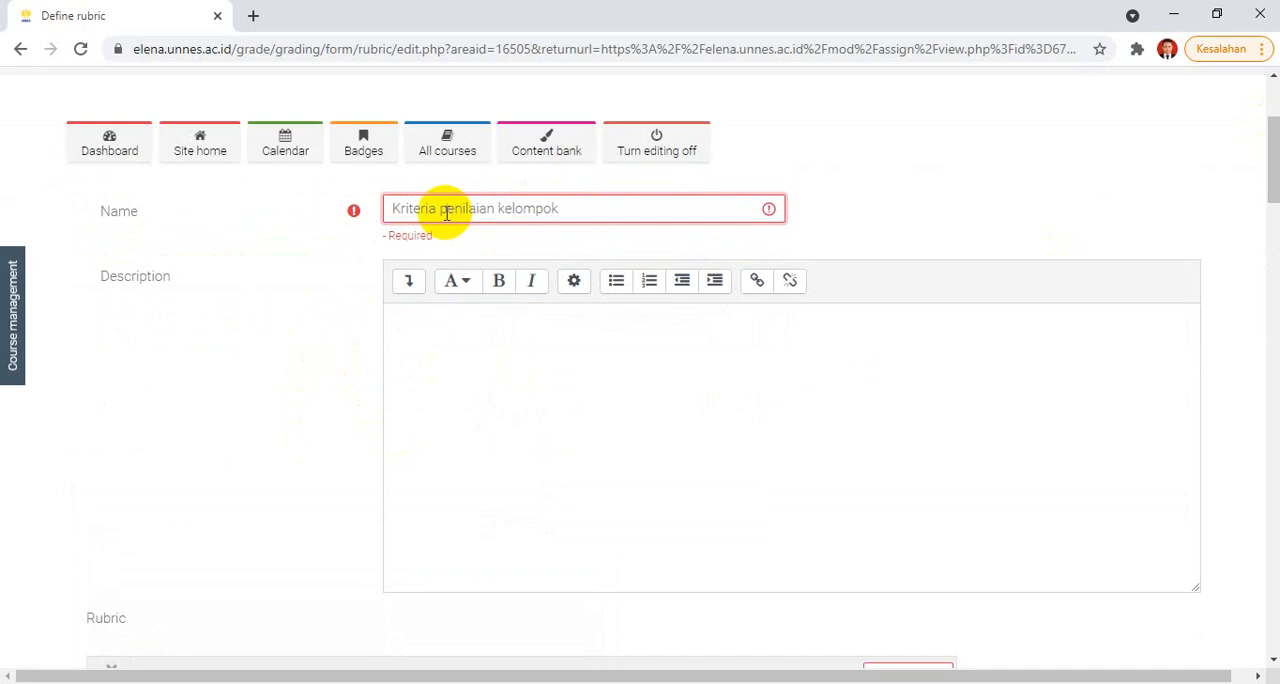
left_click_drag(437, 208, 365, 228)
type("Fu")
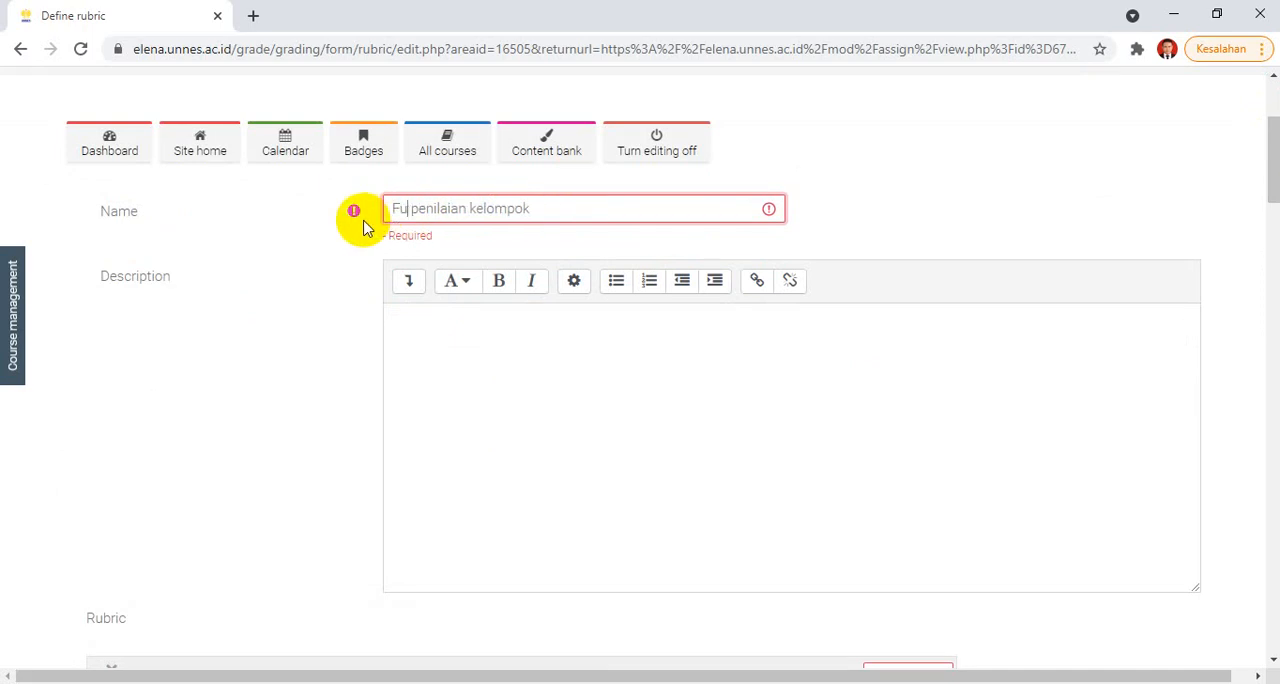
key("BackSpace")
key("BackSpace")
type("Rubri")
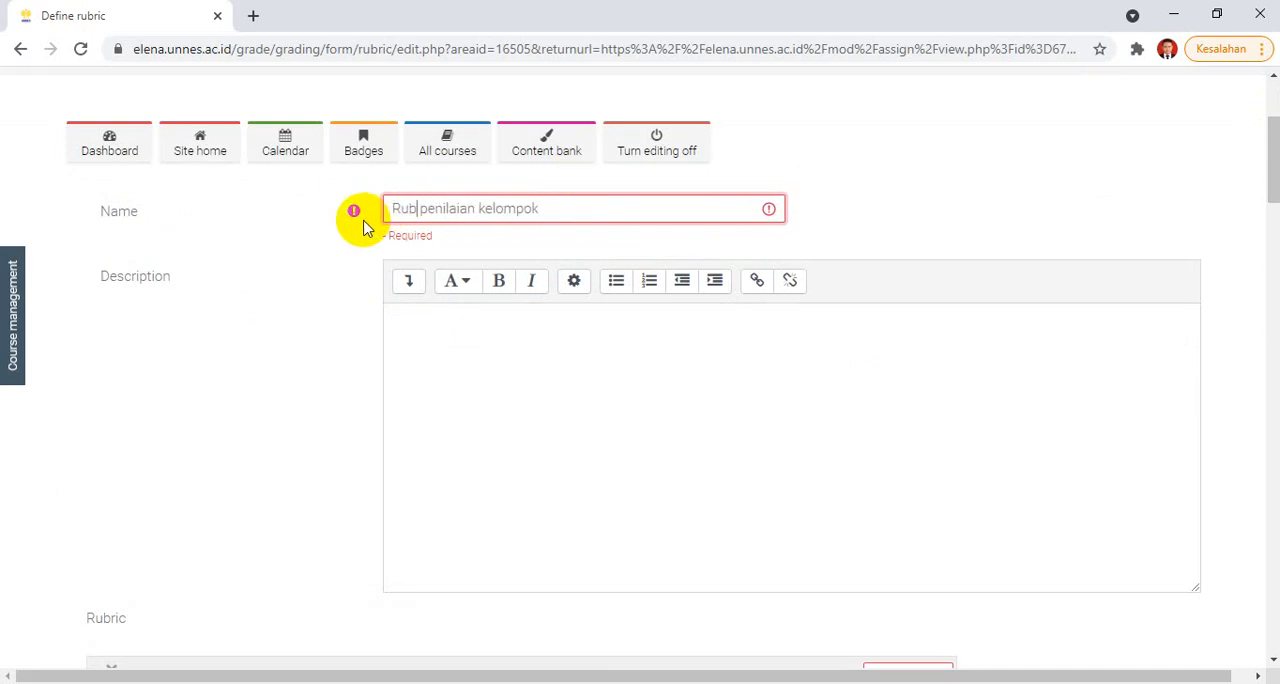
type("c")
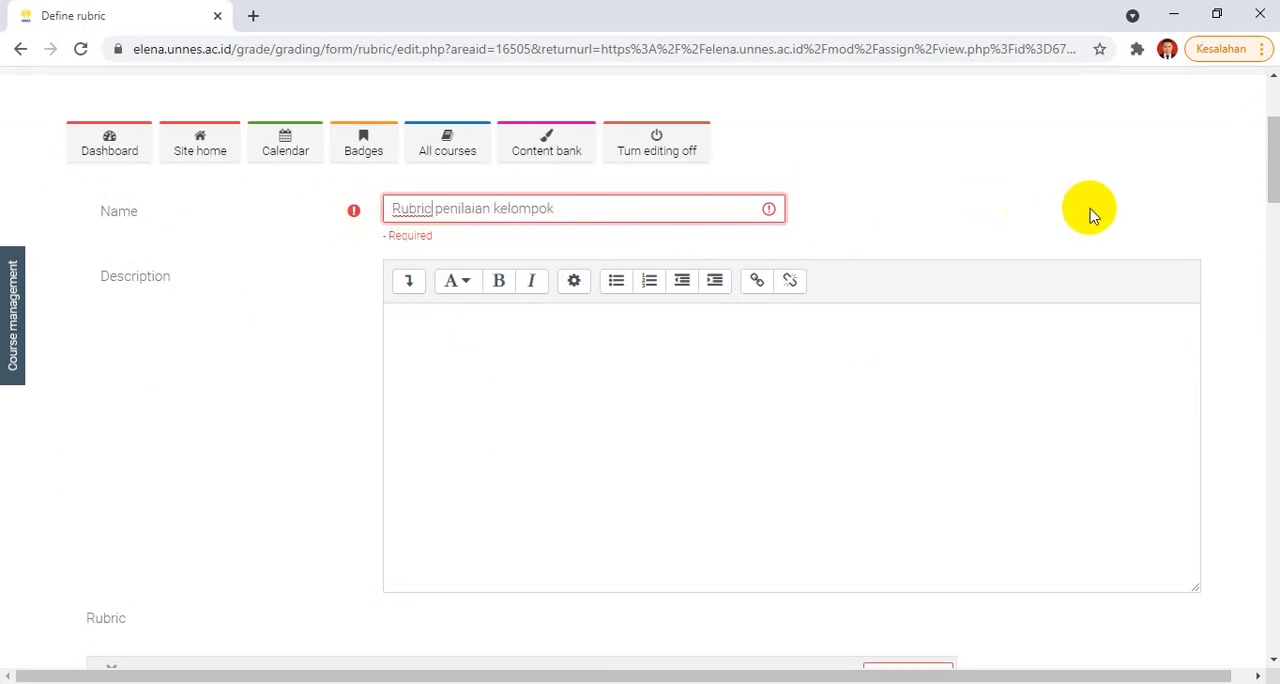
left_click_drag(1268, 175, 1232, 287)
left_click(529, 462)
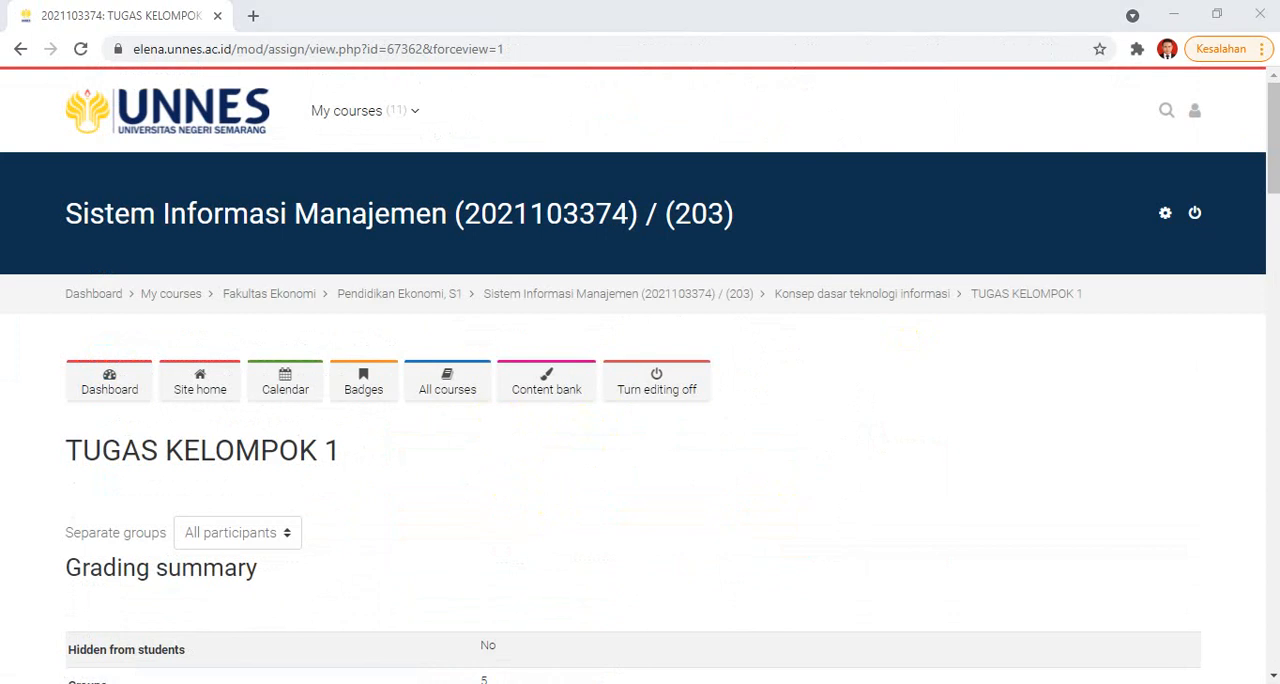
Step: View all submissions of TUGAS KELOMPOK 1 and open the grading page of the first listed student in Group A
left_click_drag(1268, 108, 1268, 163)
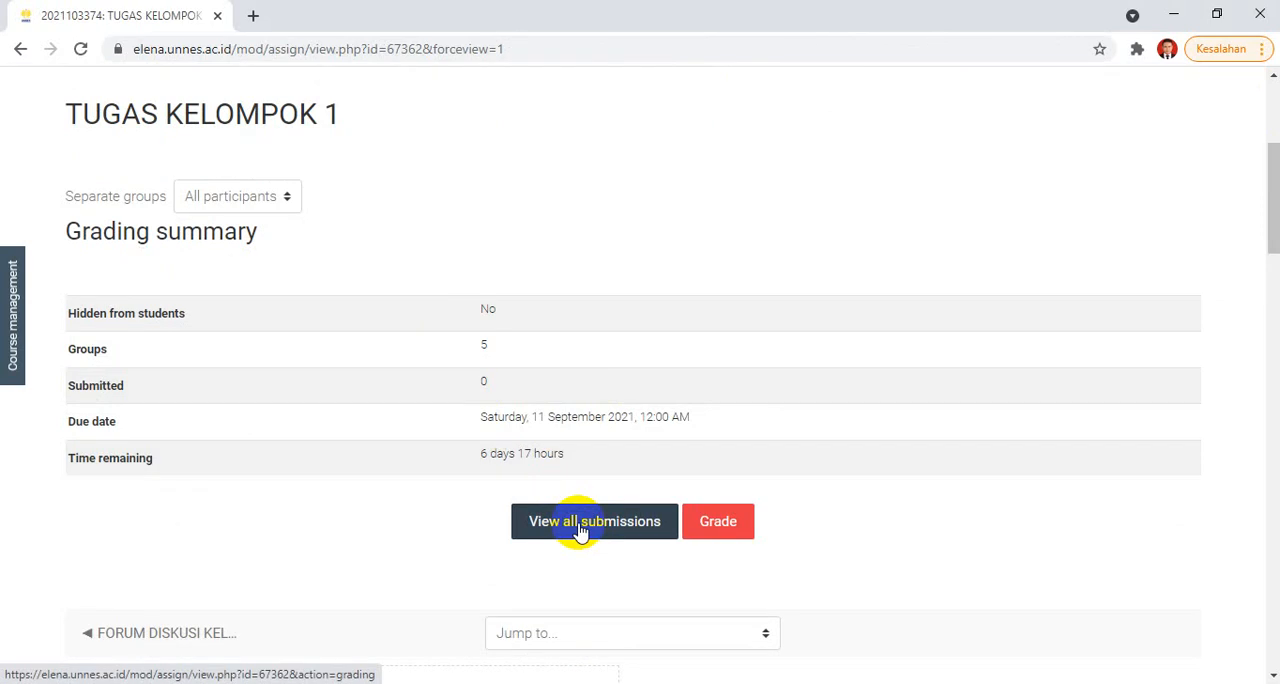
left_click(580, 531)
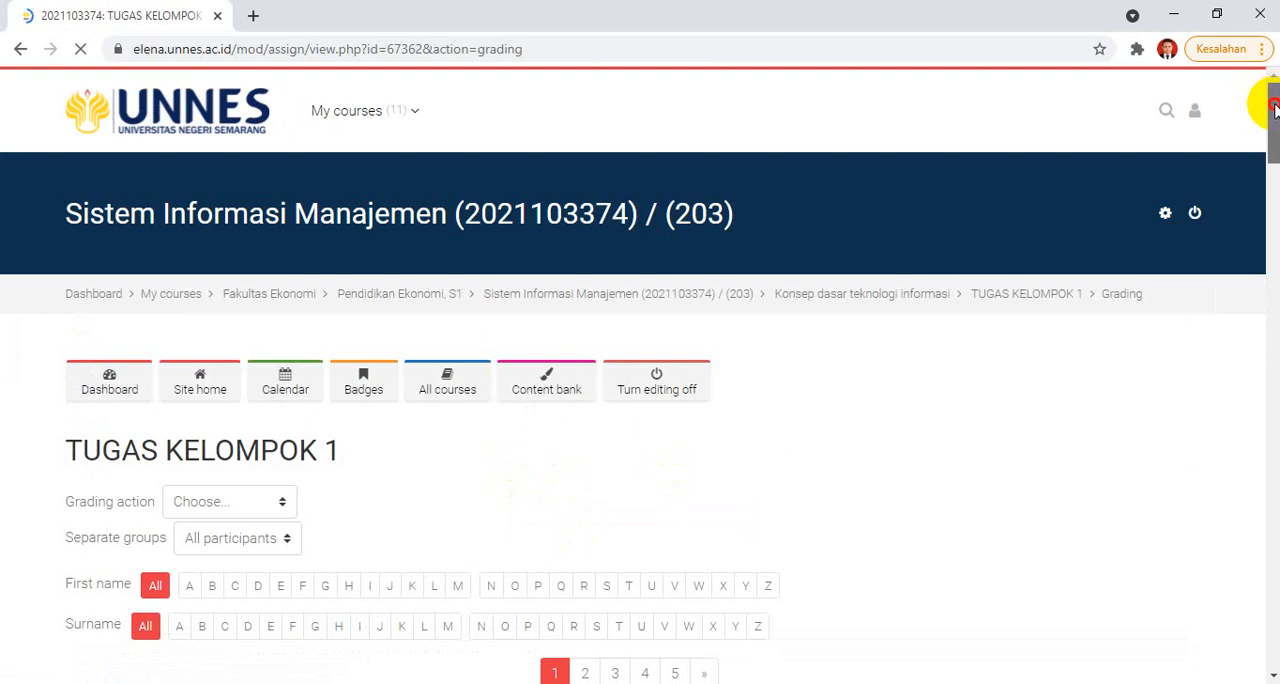
left_click_drag(1270, 100, 1270, 175)
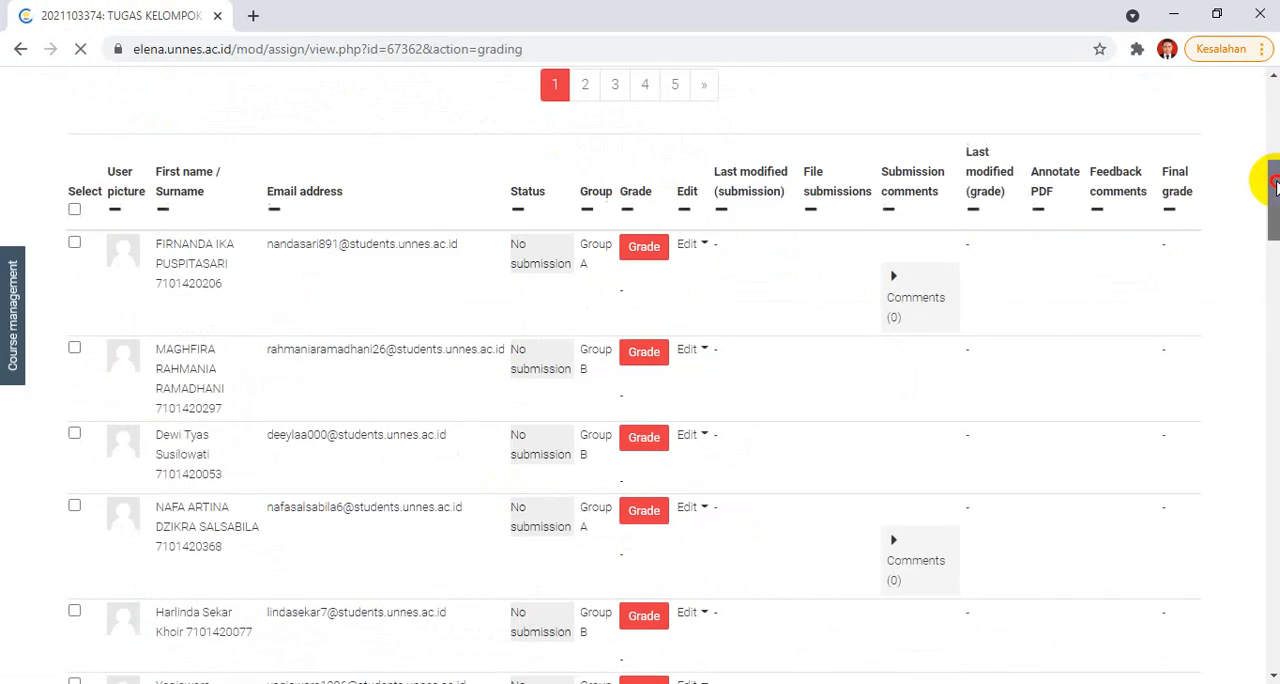
left_click(643, 255)
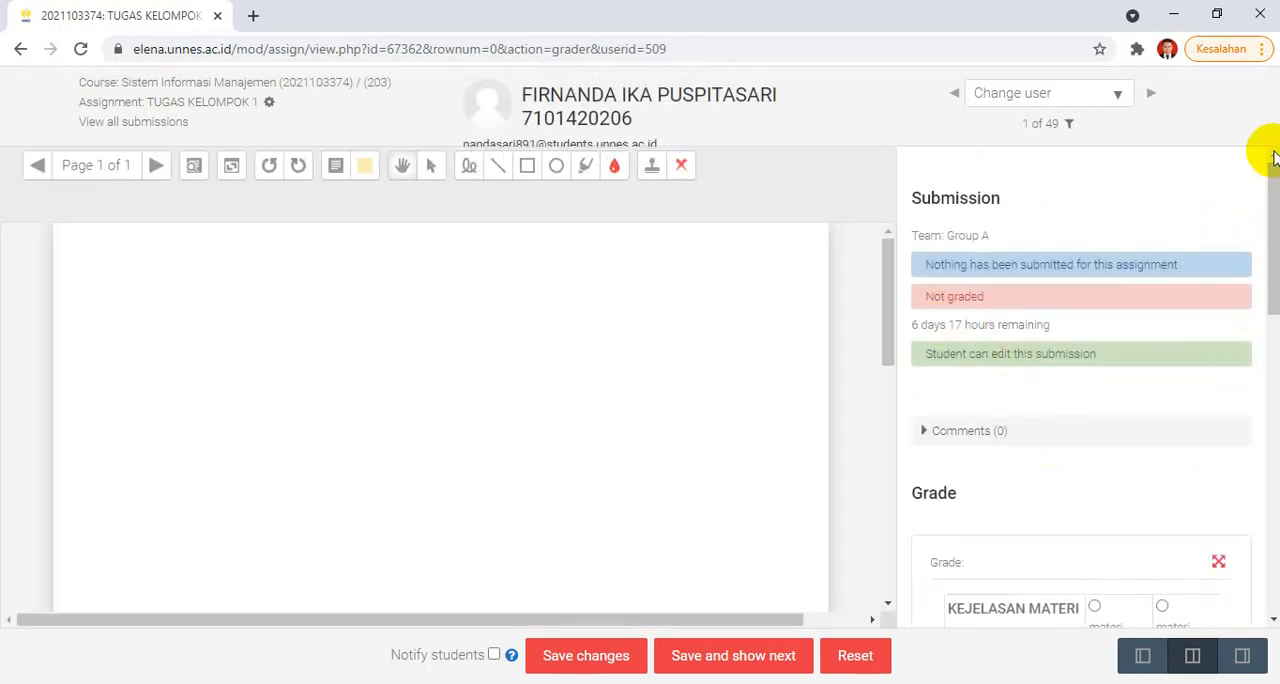
Step: Grade the student with 3 points for KEJELASAN MATERI and 4 points for kesesuaian sistematika, and save the changes
left_click_drag(1268, 152, 1275, 317)
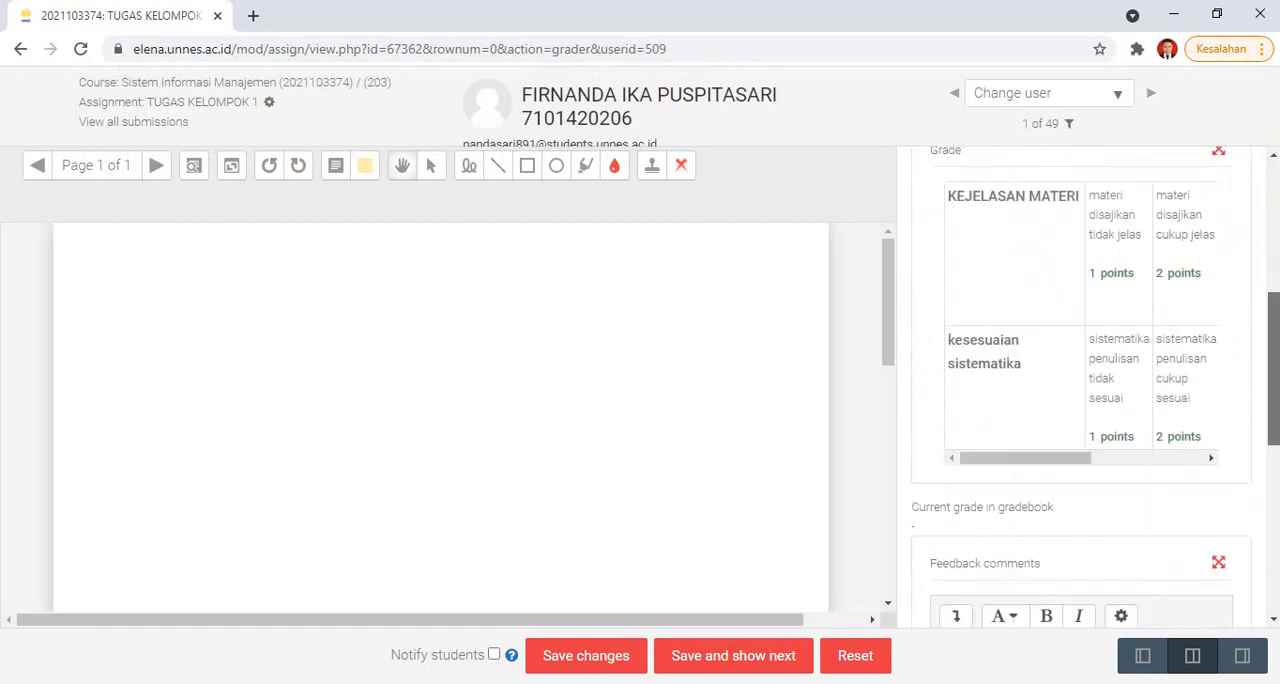
left_click_drag(1087, 458, 1154, 449)
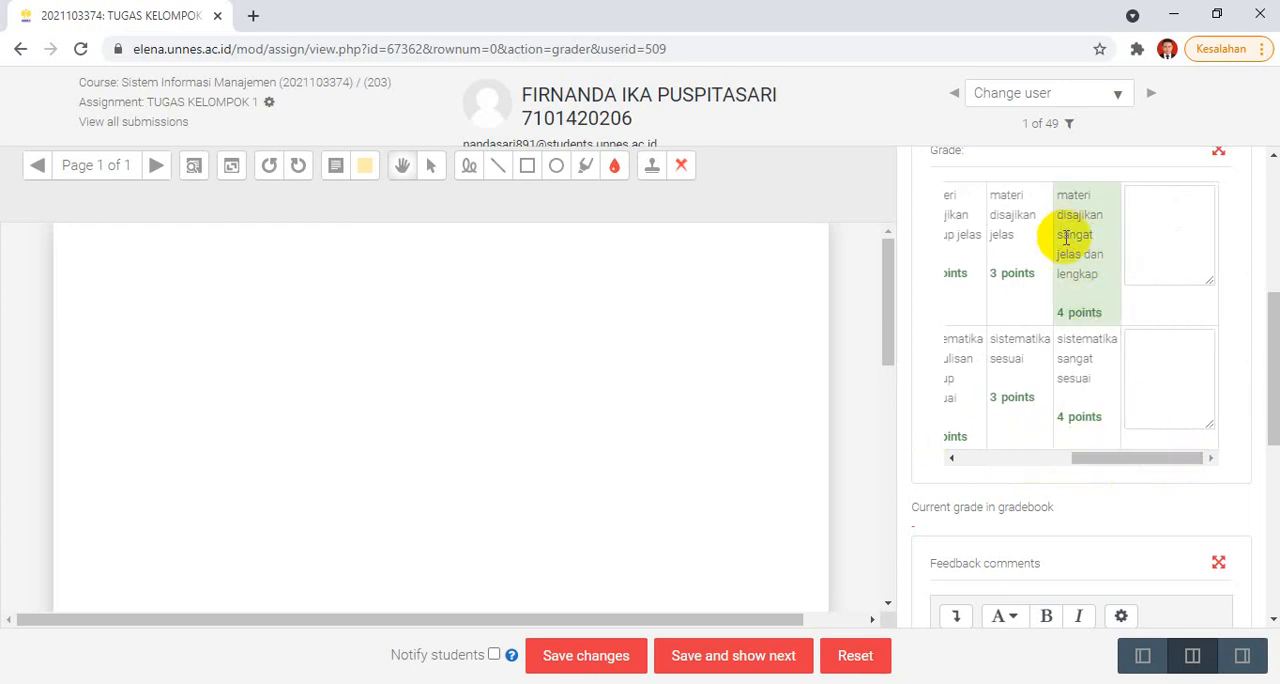
left_click(995, 228)
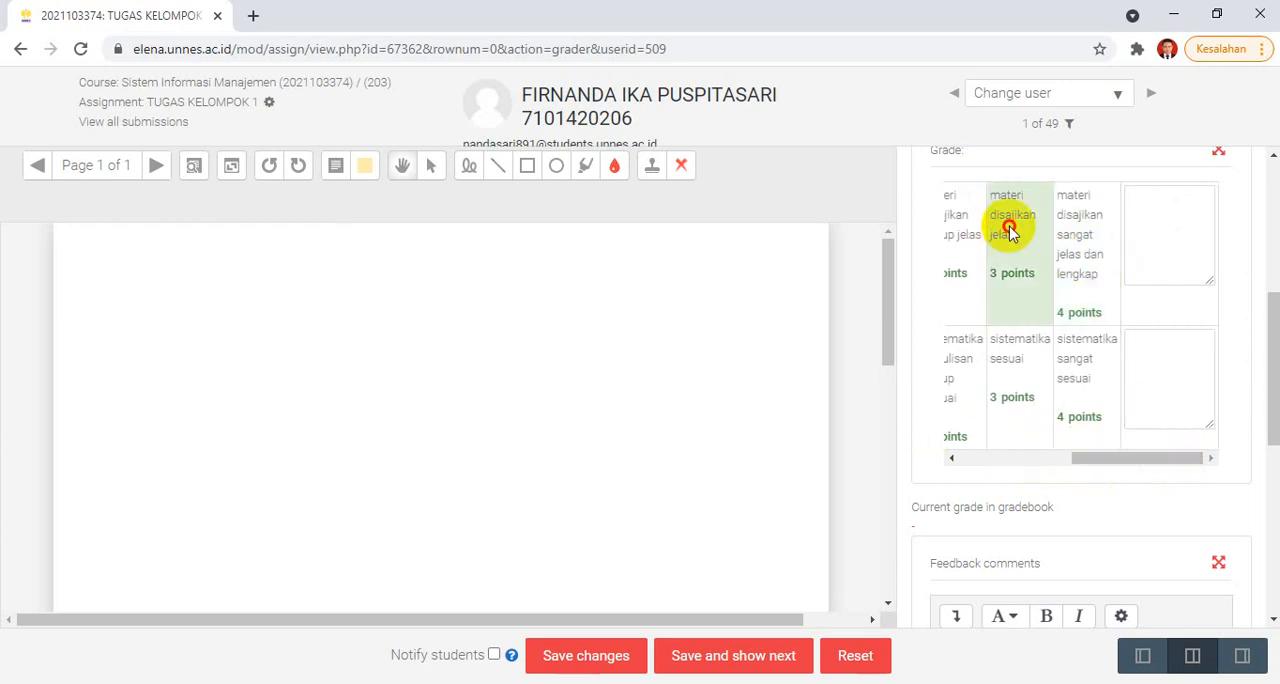
left_click(1085, 373)
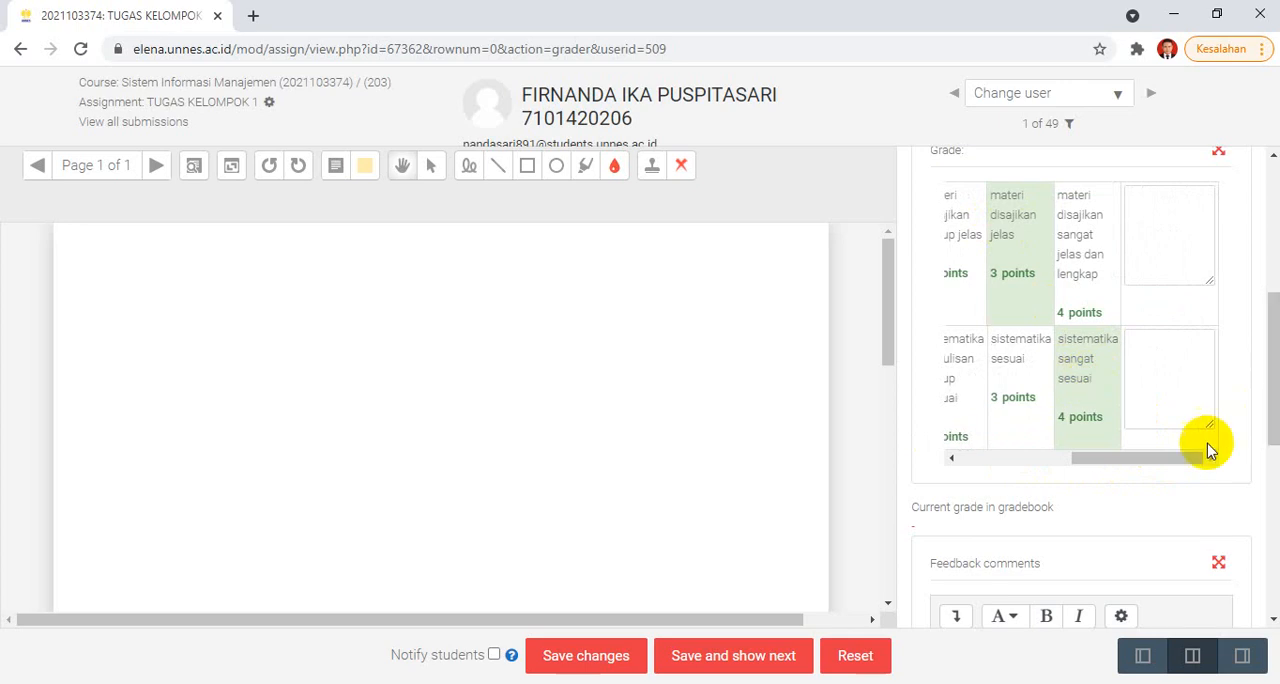
left_click_drag(1271, 320, 1272, 460)
scroll(957, 514, "down", 1)
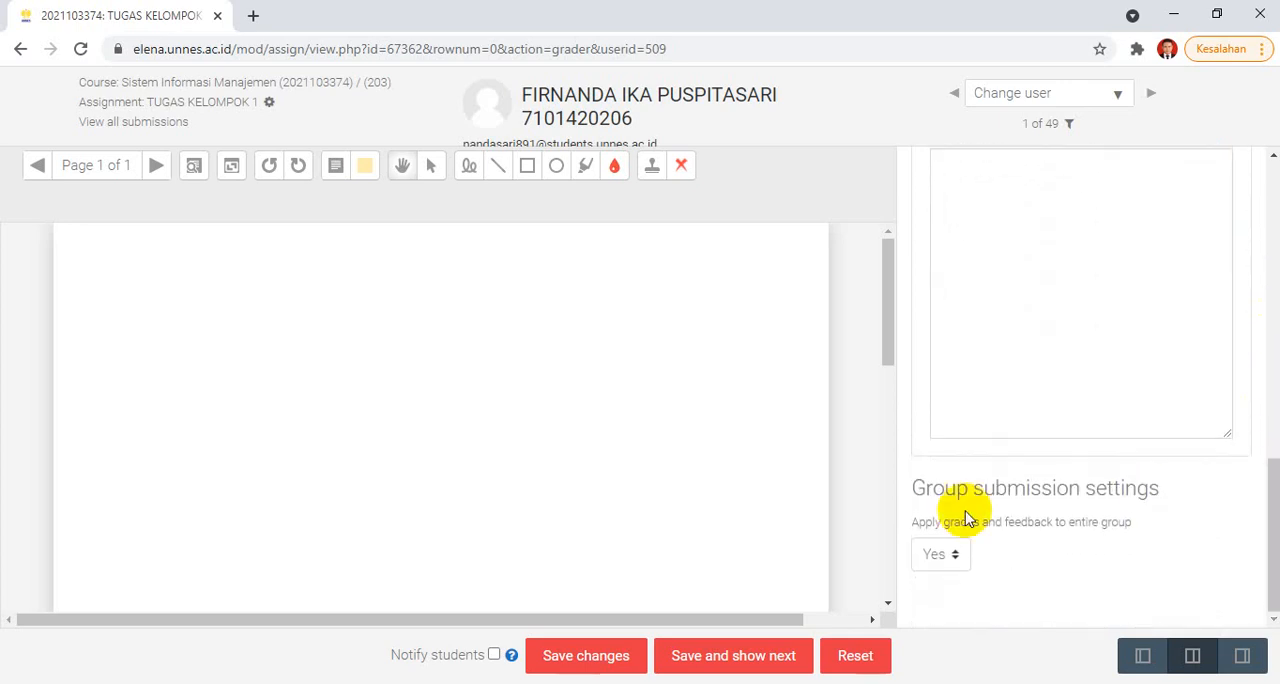
left_click(586, 660)
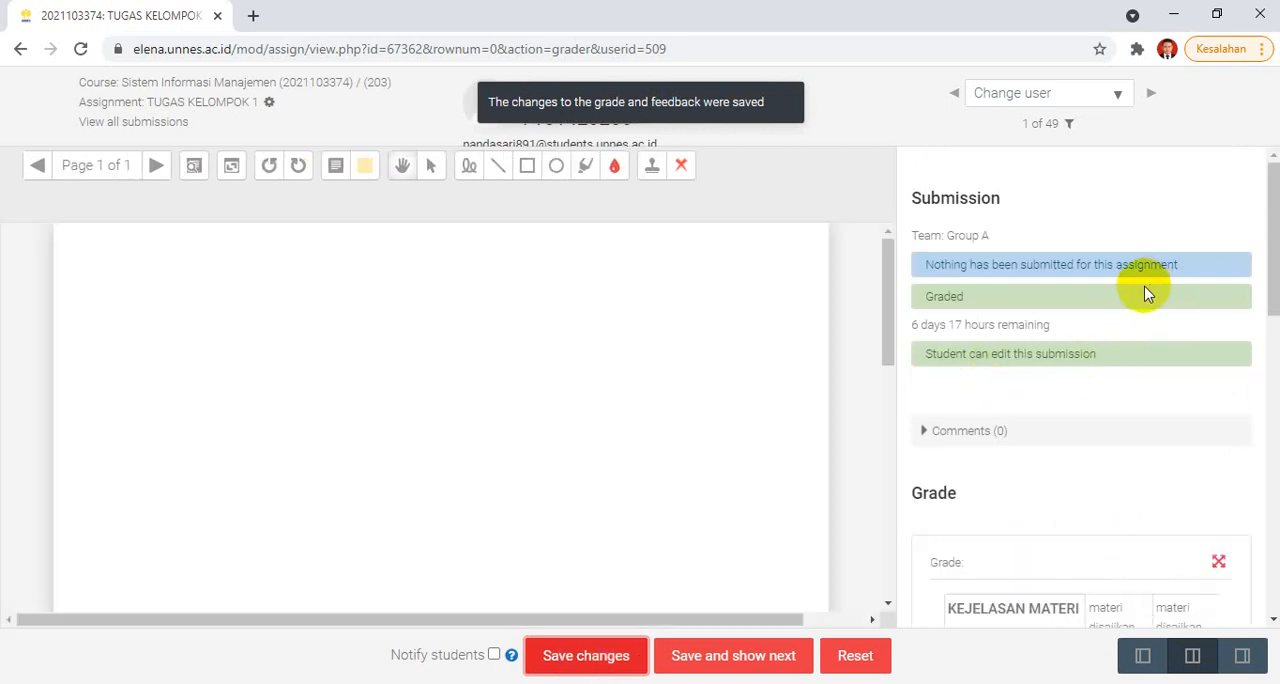
Step: Check the student's current gradebook grade, then return to TUGAS KELOMPOK 1 and open the list of all submissions
left_click_drag(1273, 178, 1273, 376)
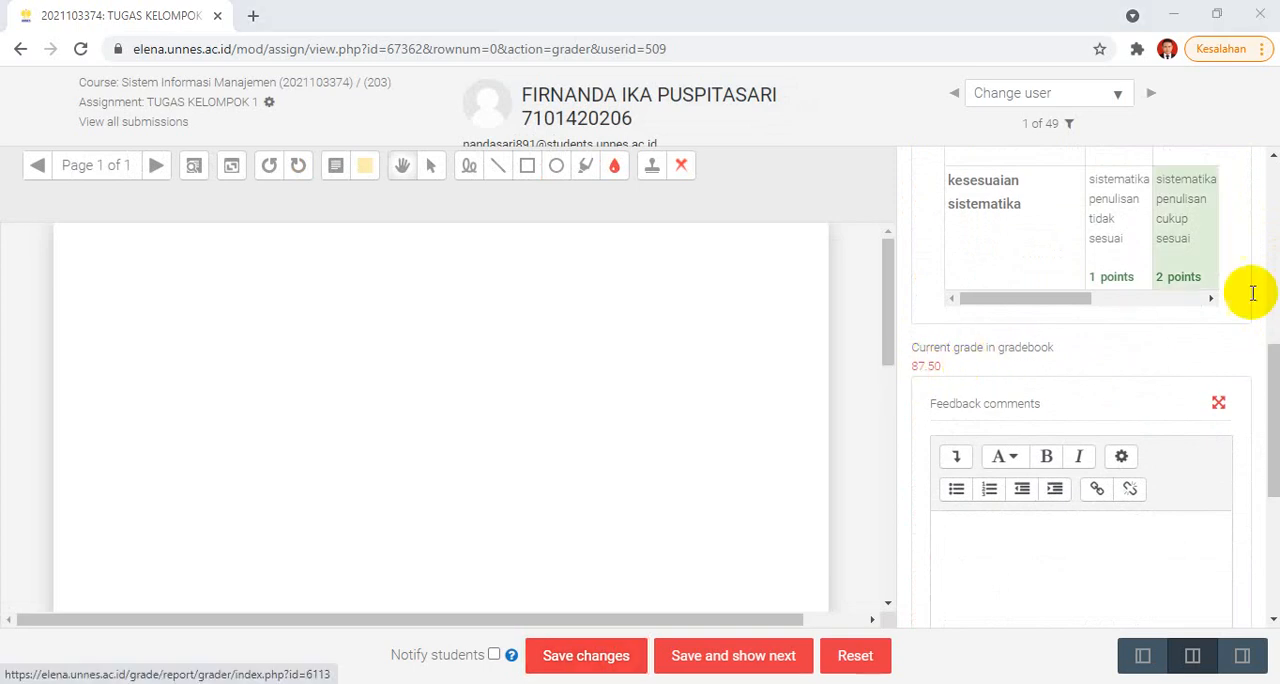
left_click_drag(1267, 371, 1115, 117)
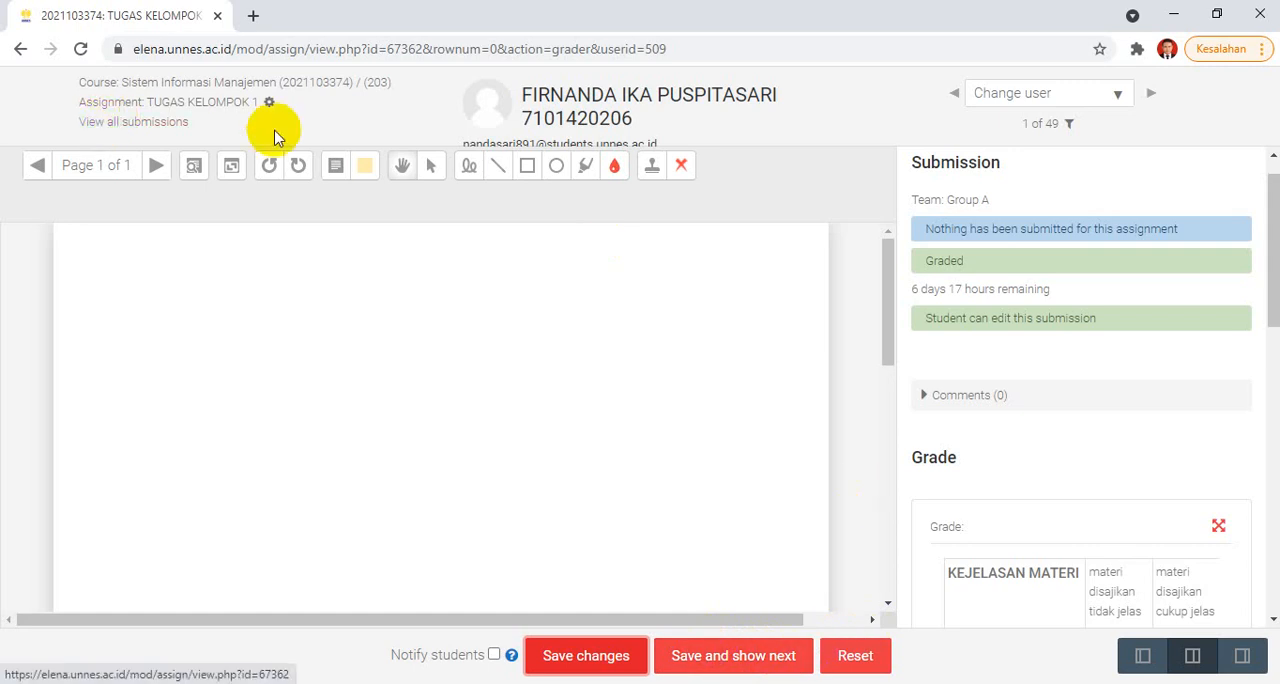
left_click(203, 104)
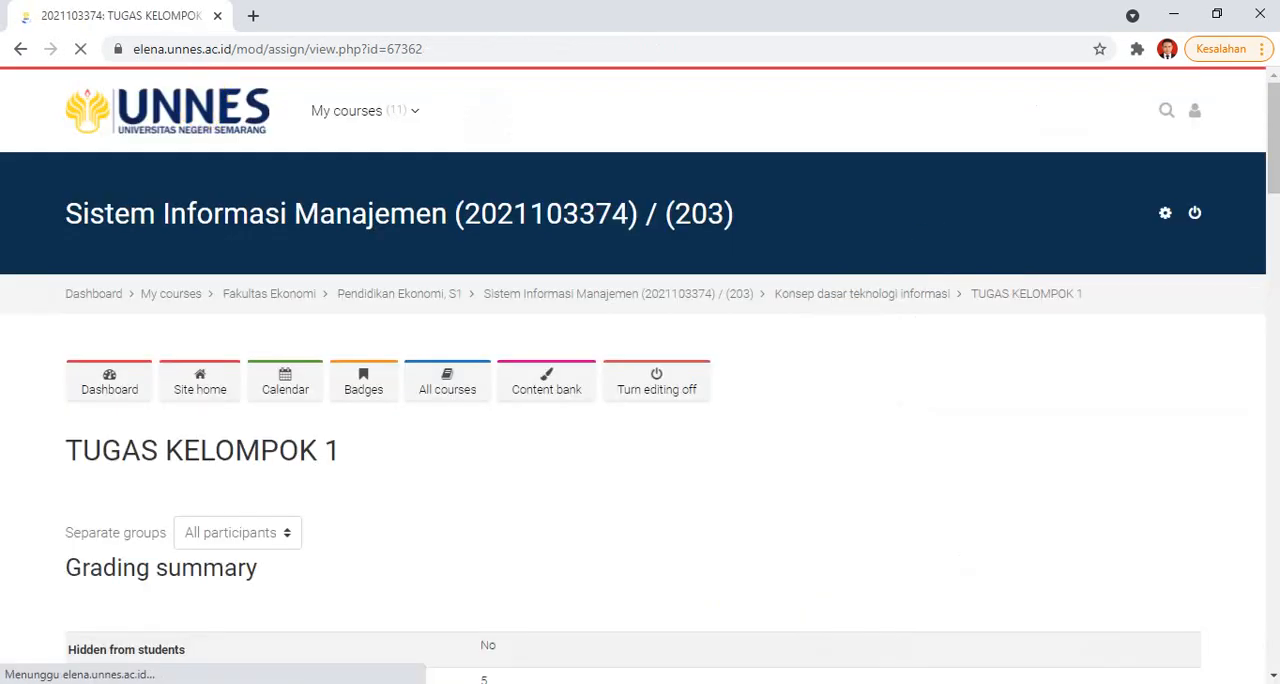
left_click_drag(1274, 105, 1275, 185)
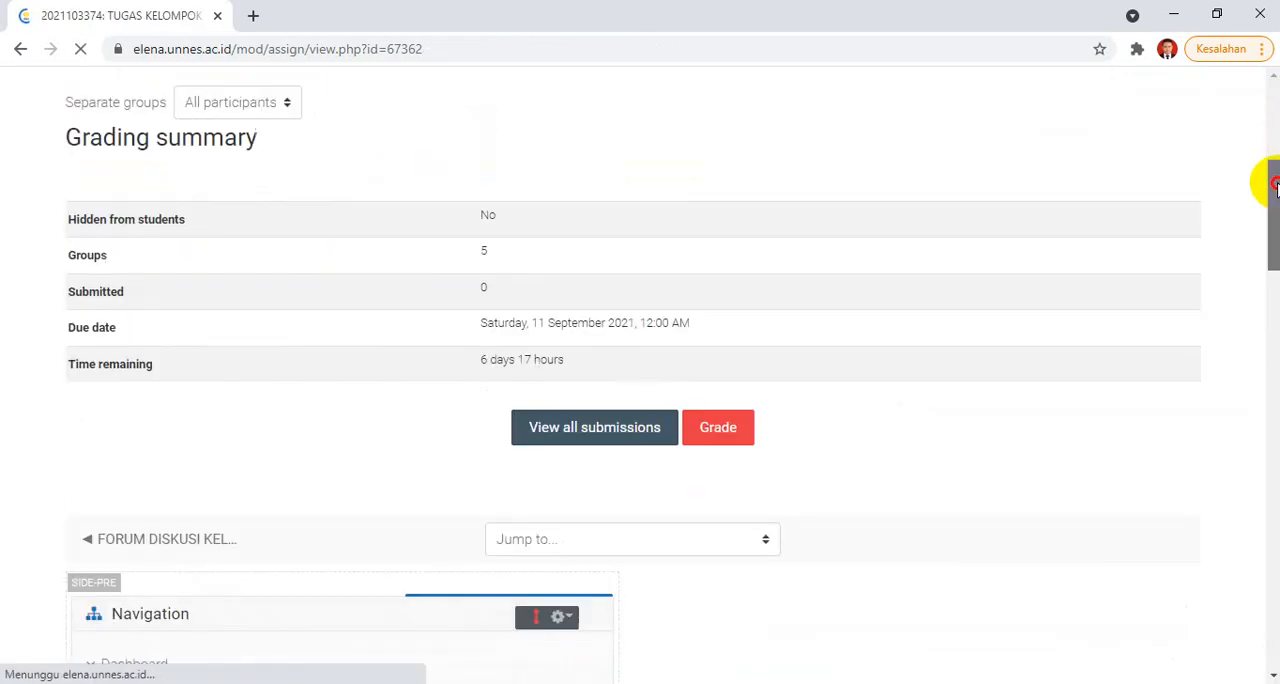
left_click(573, 433)
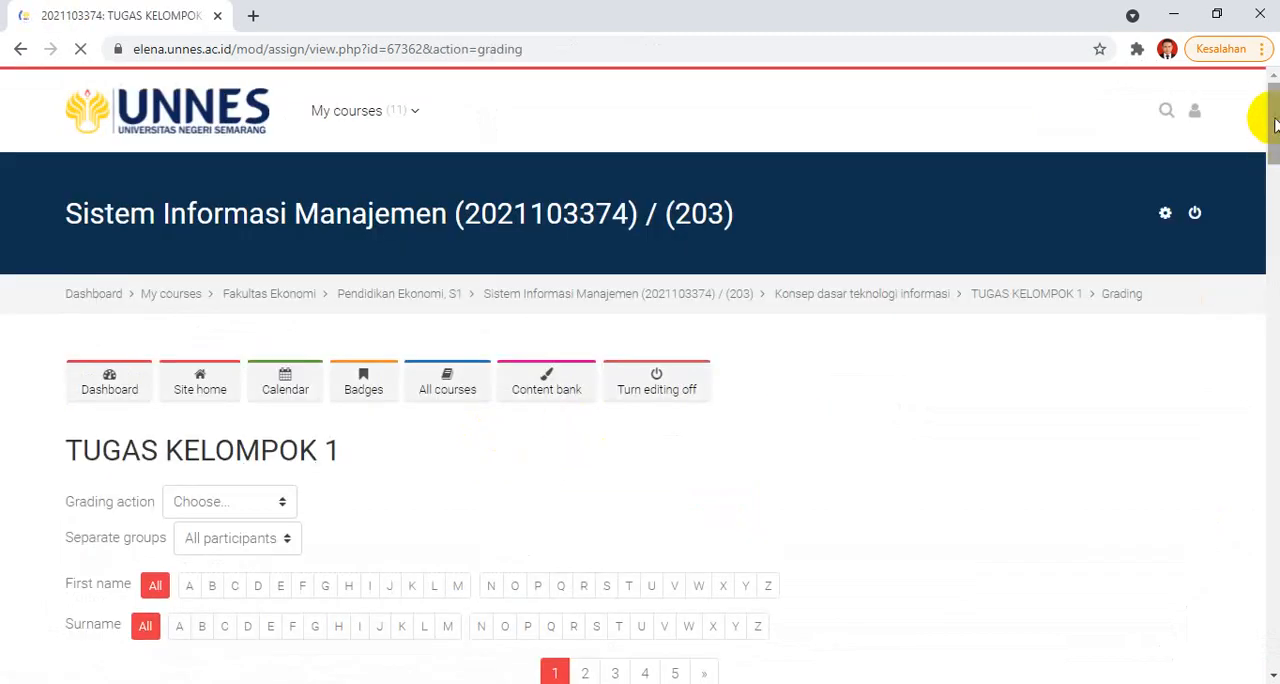
Step: Examine the grading status and final grades in the submissions table, comparing Group A members with students in the other groups
left_click_drag(1267, 114, 1273, 198)
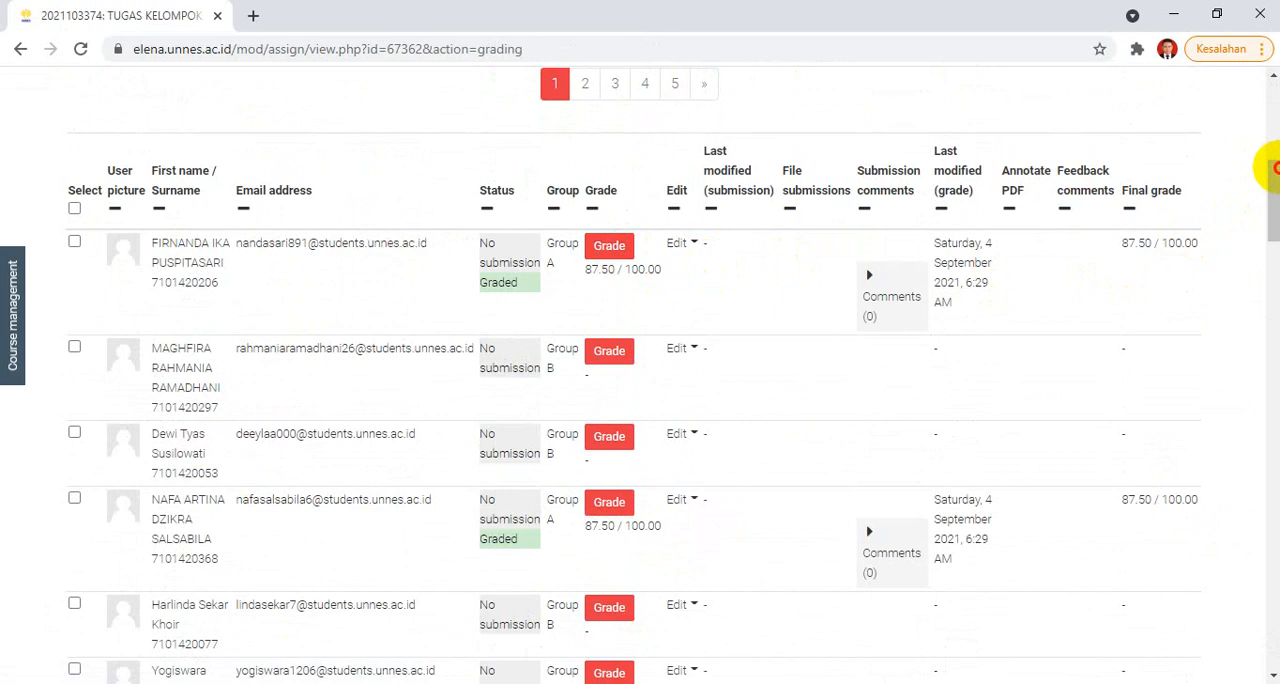
left_click(1279, 181)
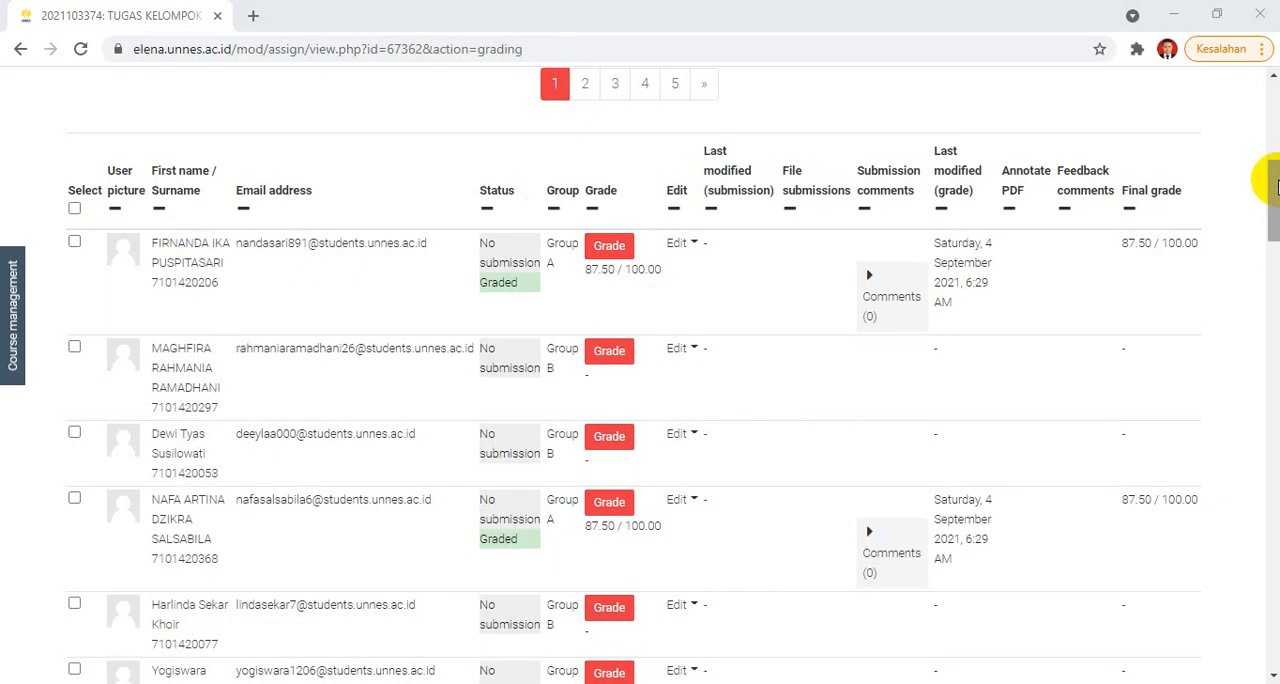
left_click_drag(1275, 178, 1275, 188)
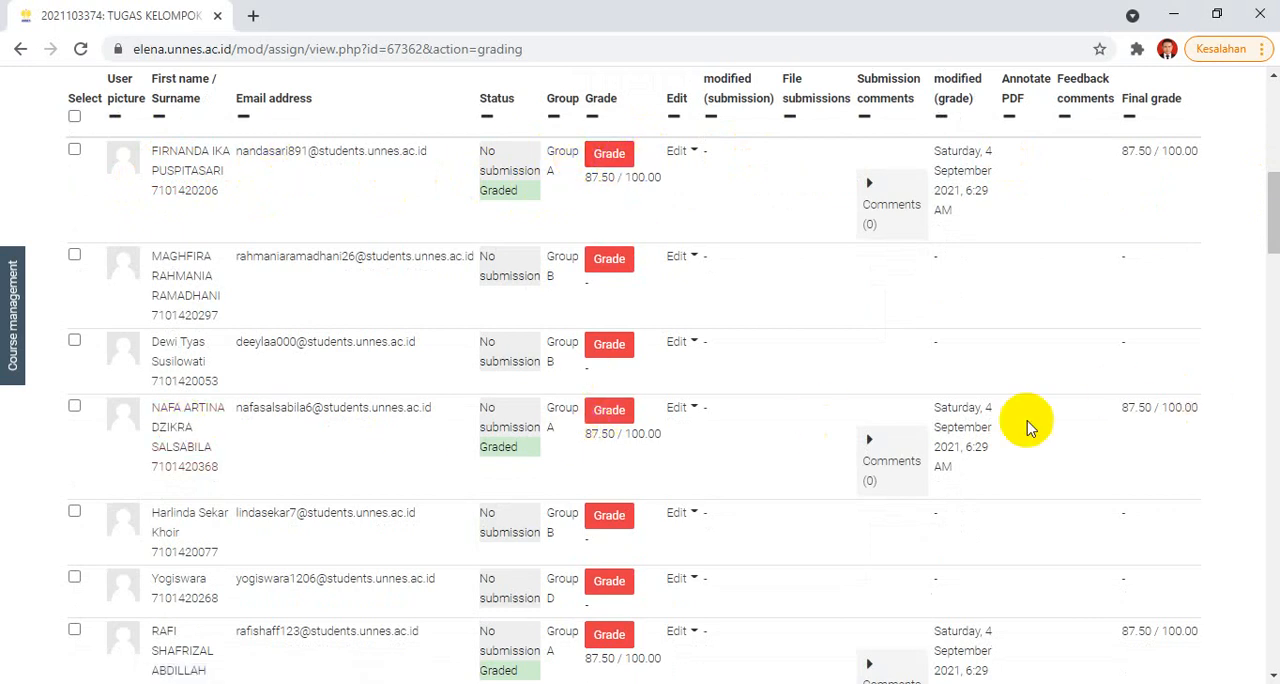
scroll(1275, 210, "down", 3)
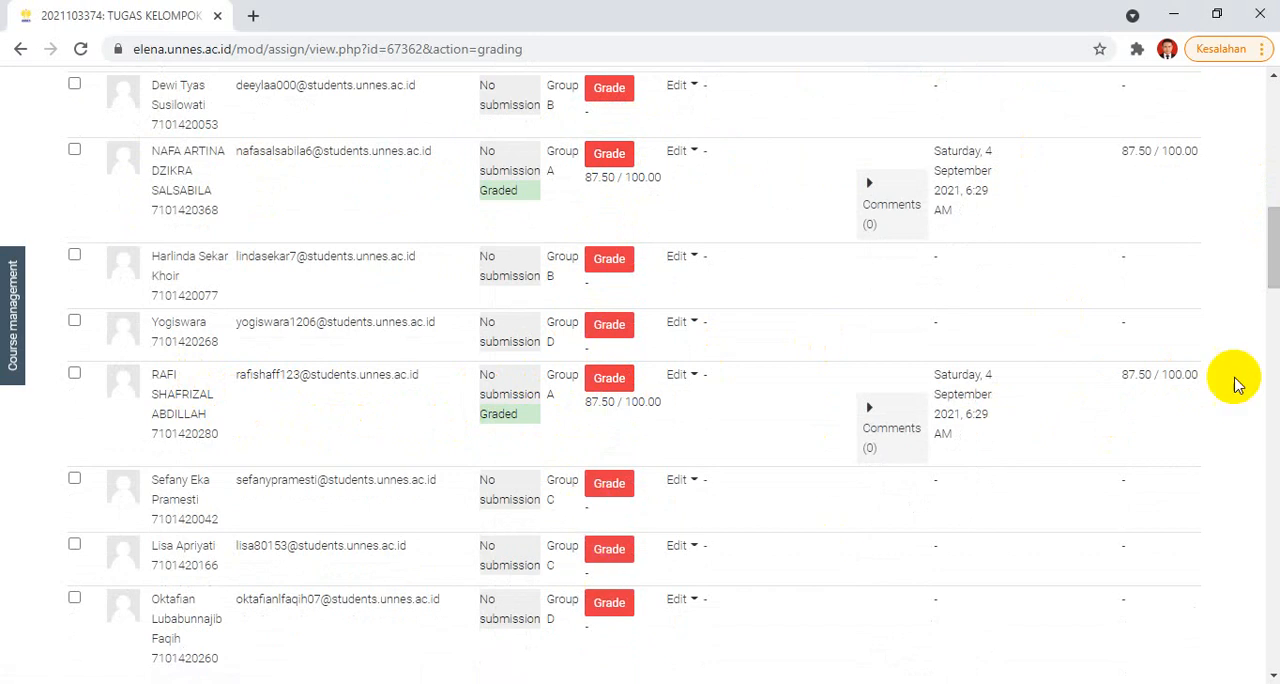
Step: Return to the Sistem Informasi Manajemen course page and view the activities under Konsep dasar teknologi informasi
left_click_drag(1266, 271, 1275, 120)
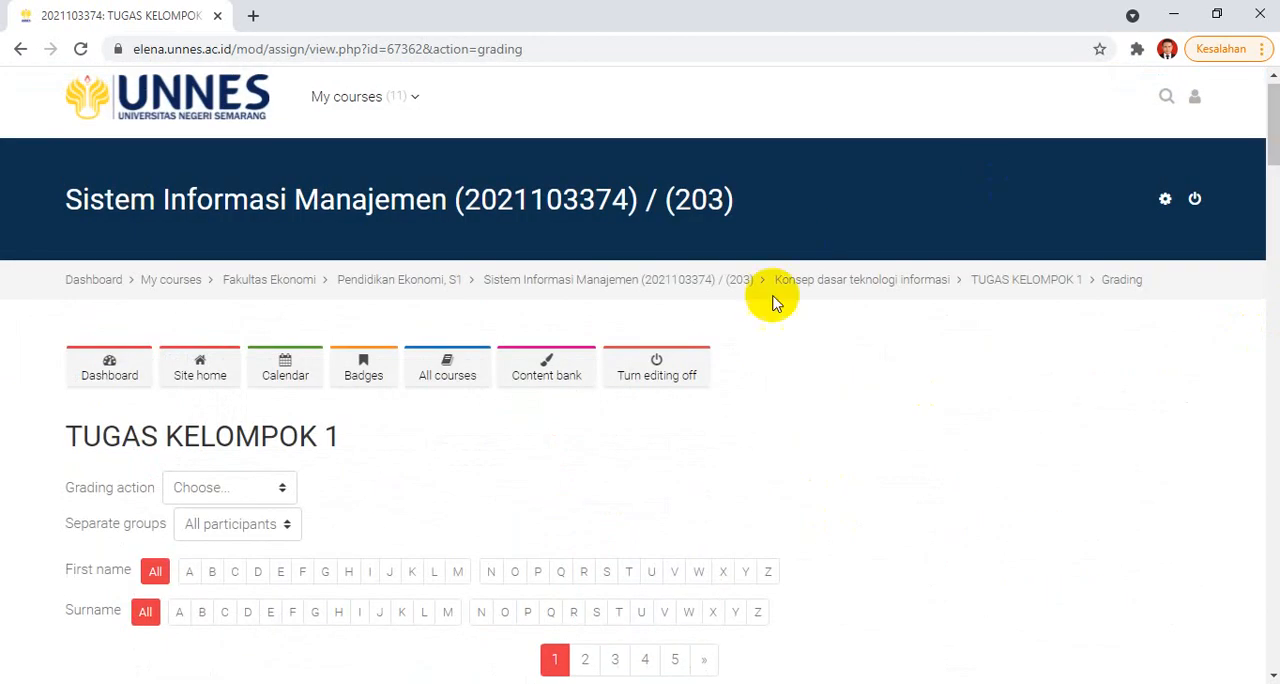
left_click(718, 287)
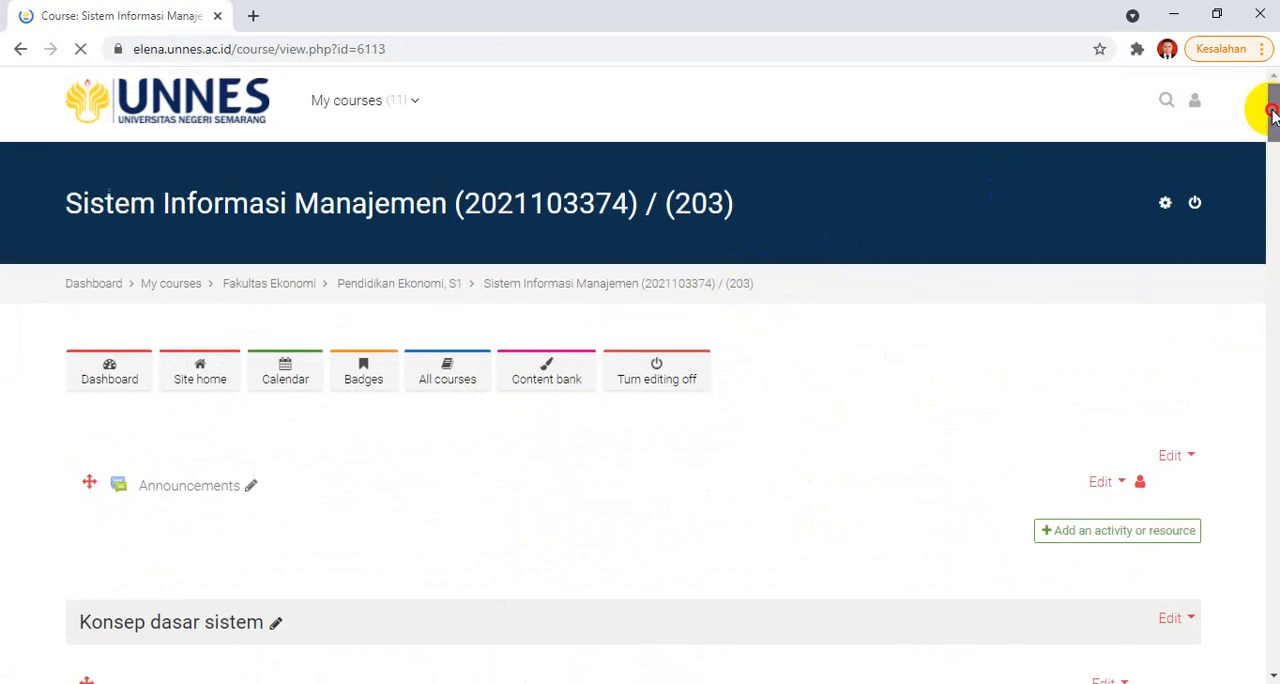
scroll(1265, 103, "down", 10)
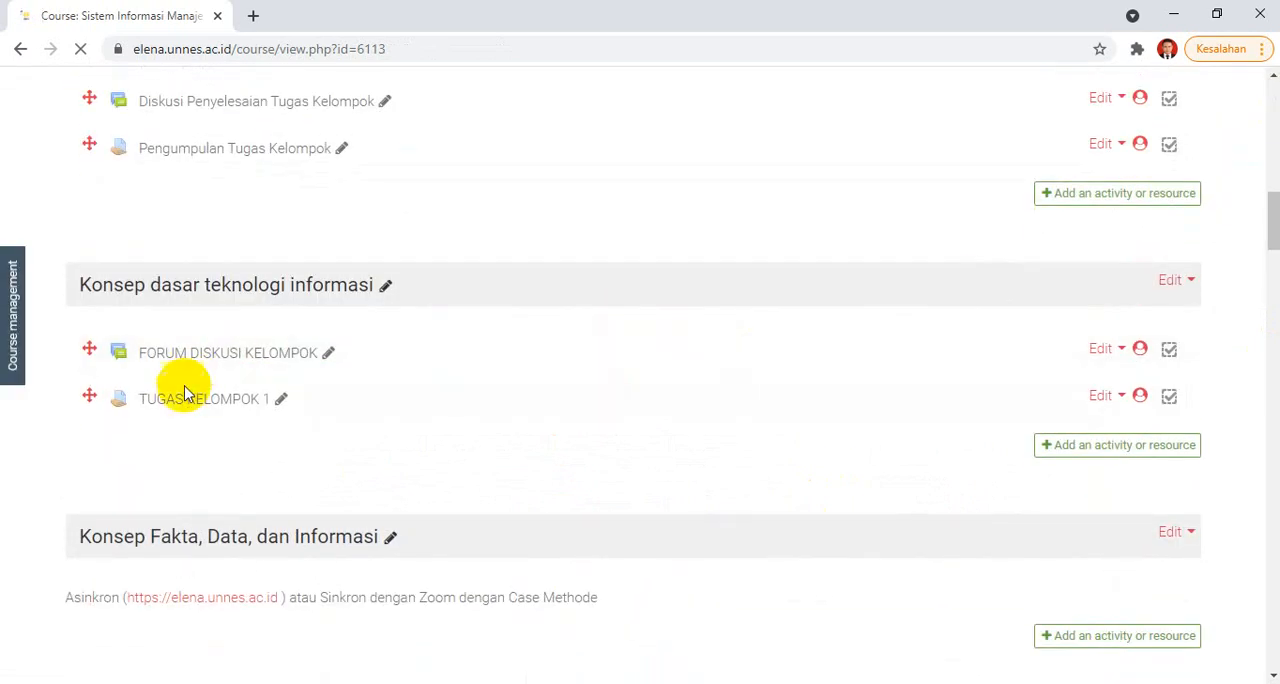